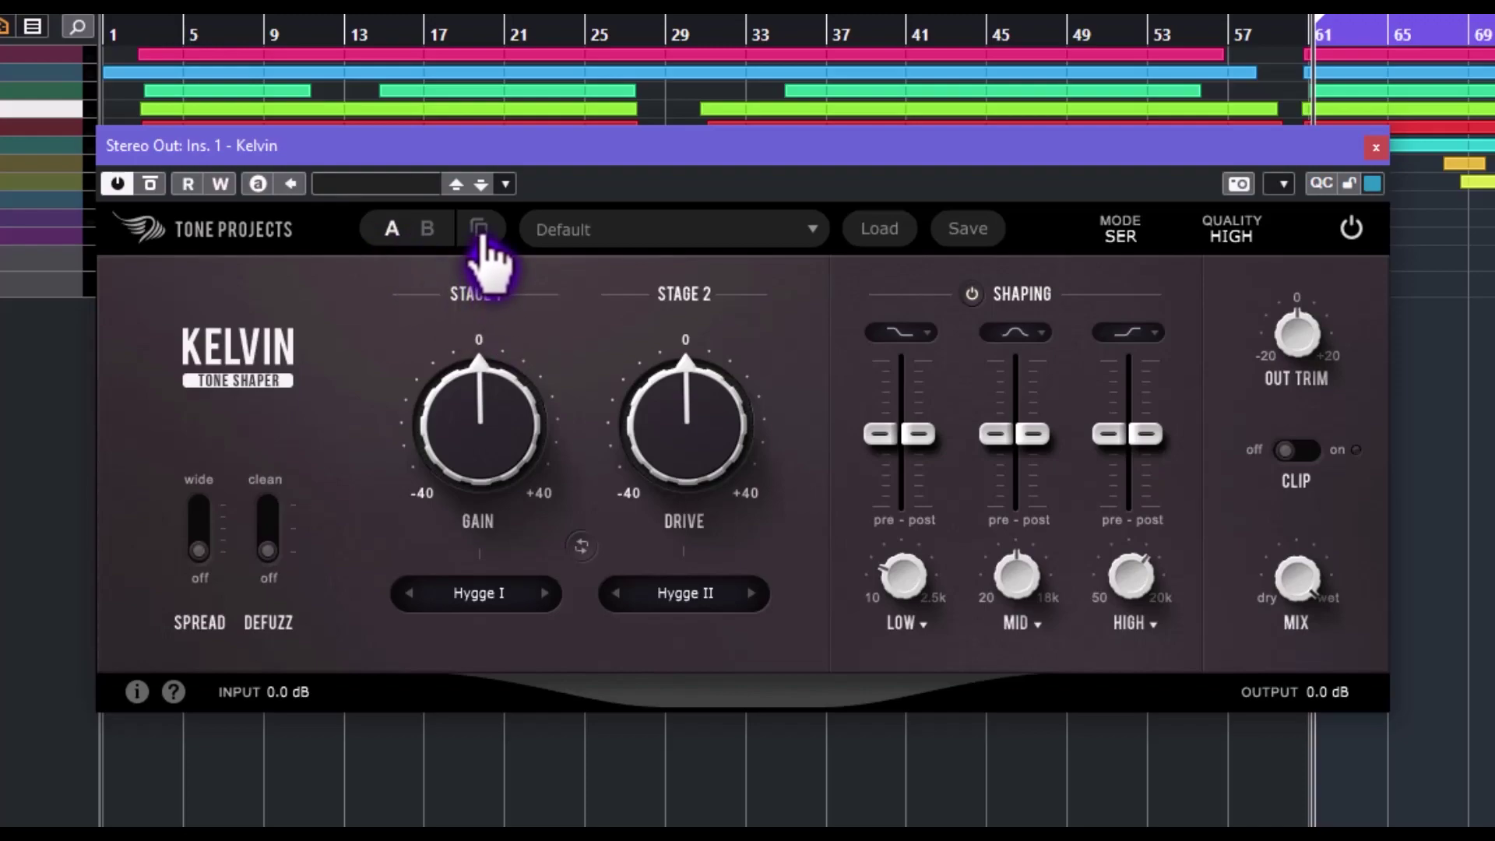
Compare the A and B settings, and browse the preset library by artist and category
{"action": "left_click", "coordinate": [427, 231]}
{"action": "left_click", "coordinate": [389, 232]}
{"action": "left_click", "coordinate": [644, 232]}
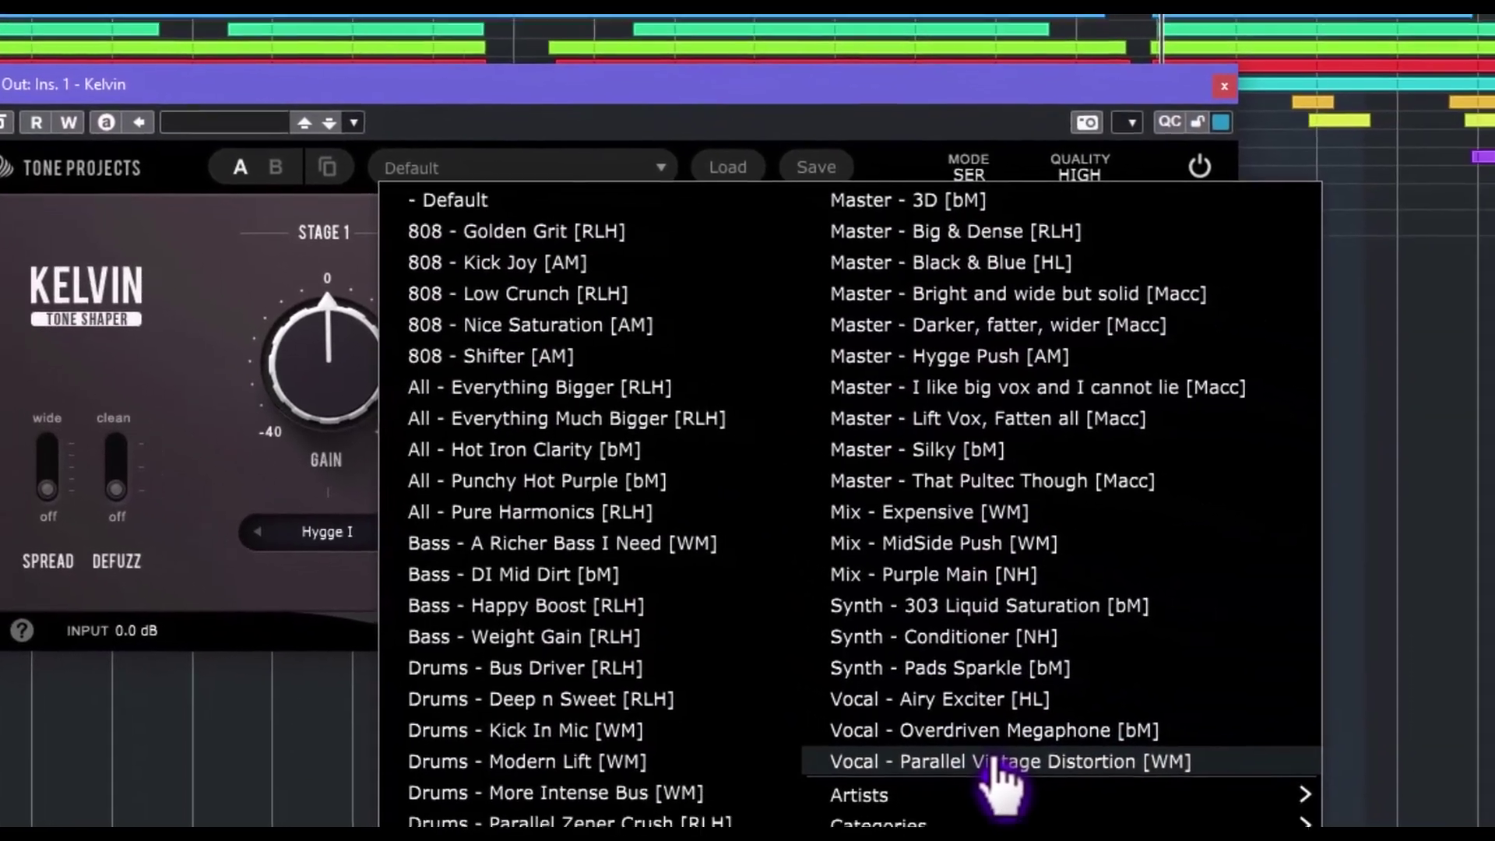
{"action": "mouse_move", "coordinate": [966, 794]}
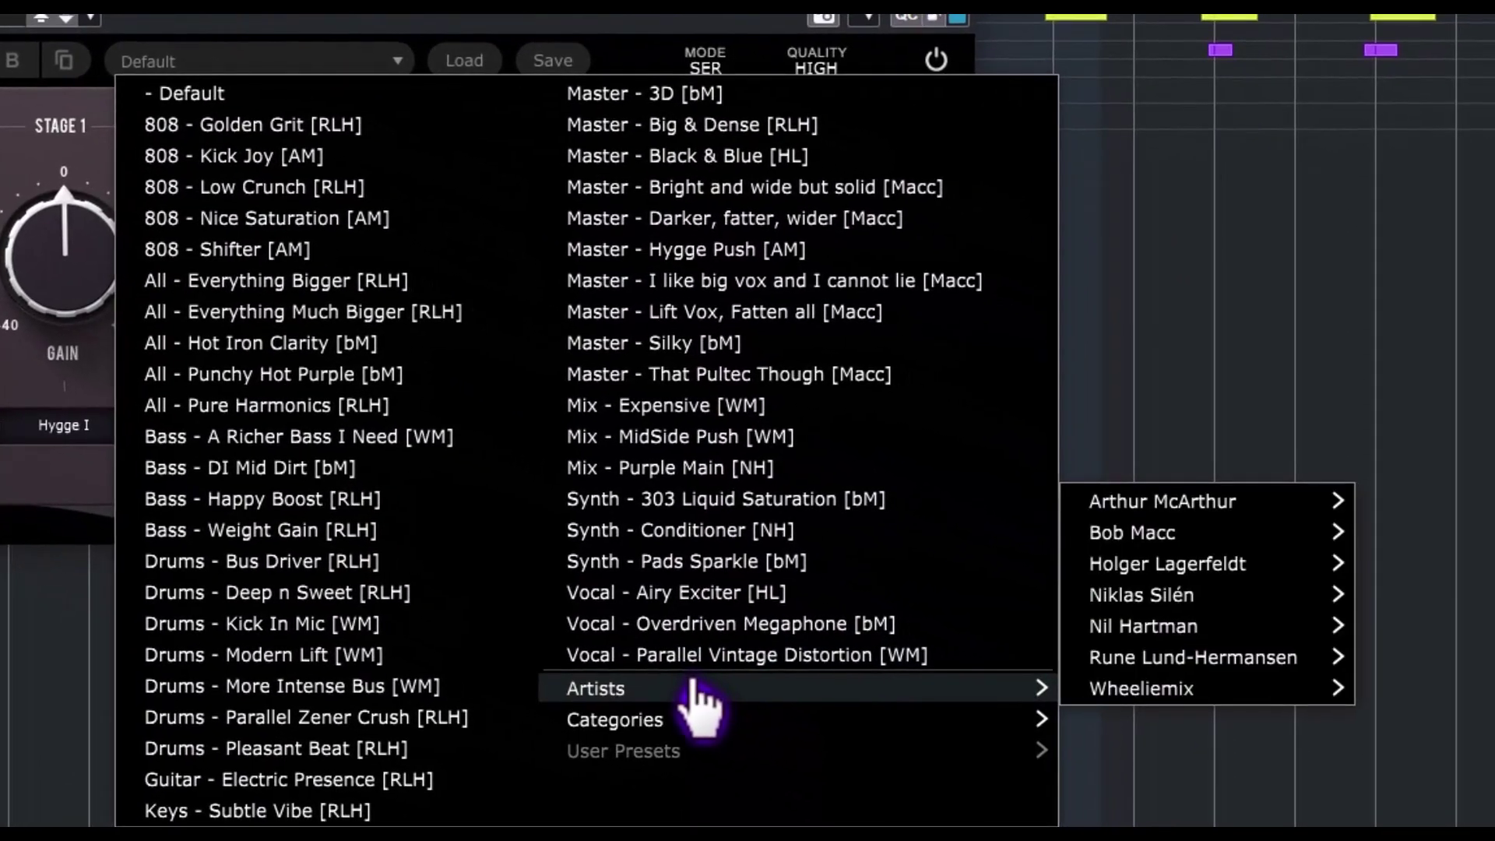
{"action": "mouse_move", "coordinate": [1190, 693]}
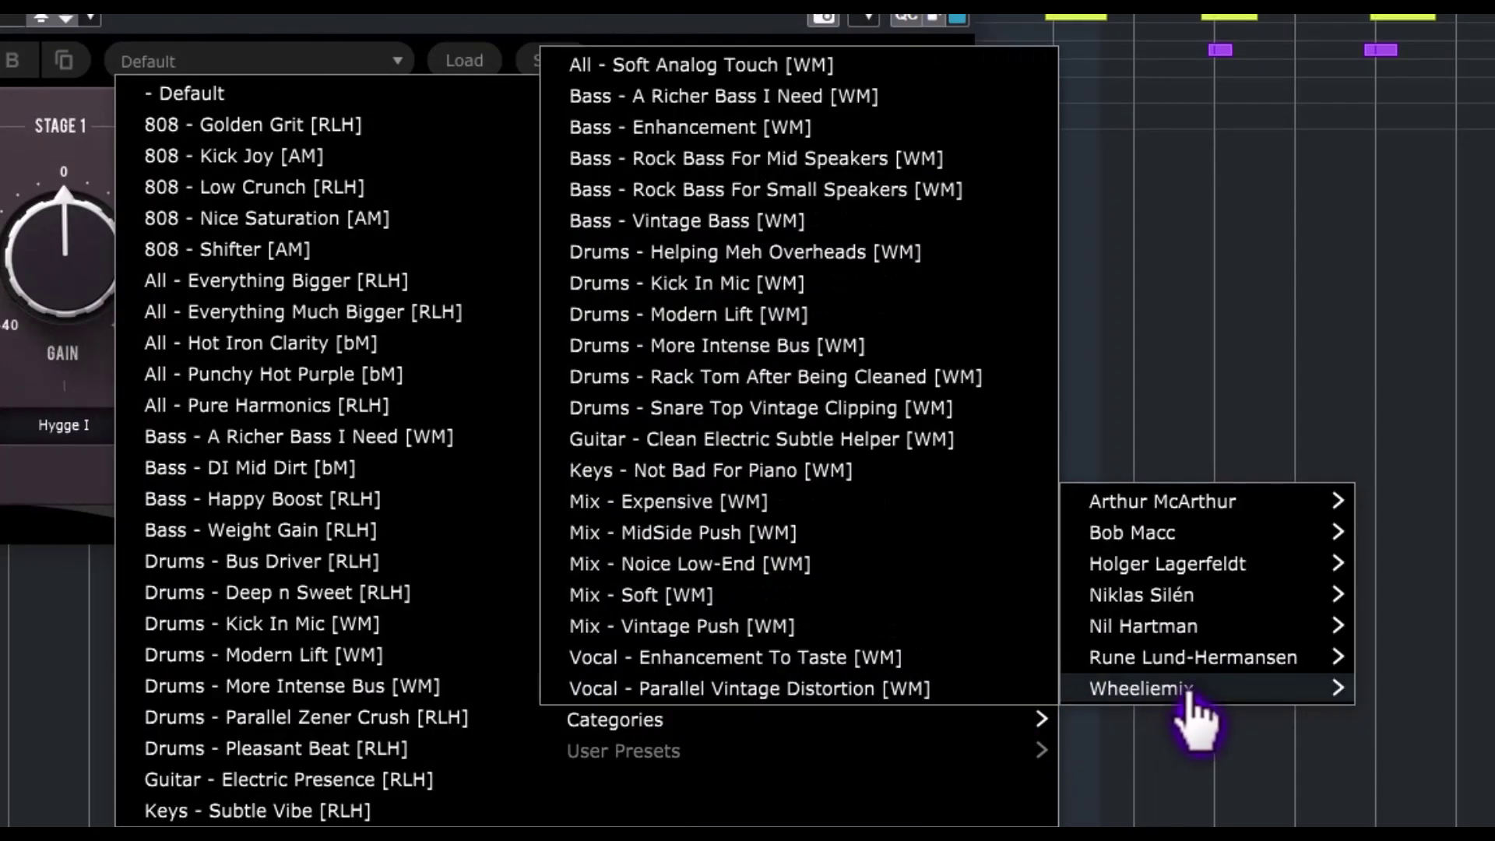
{"action": "mouse_move", "coordinate": [1183, 506]}
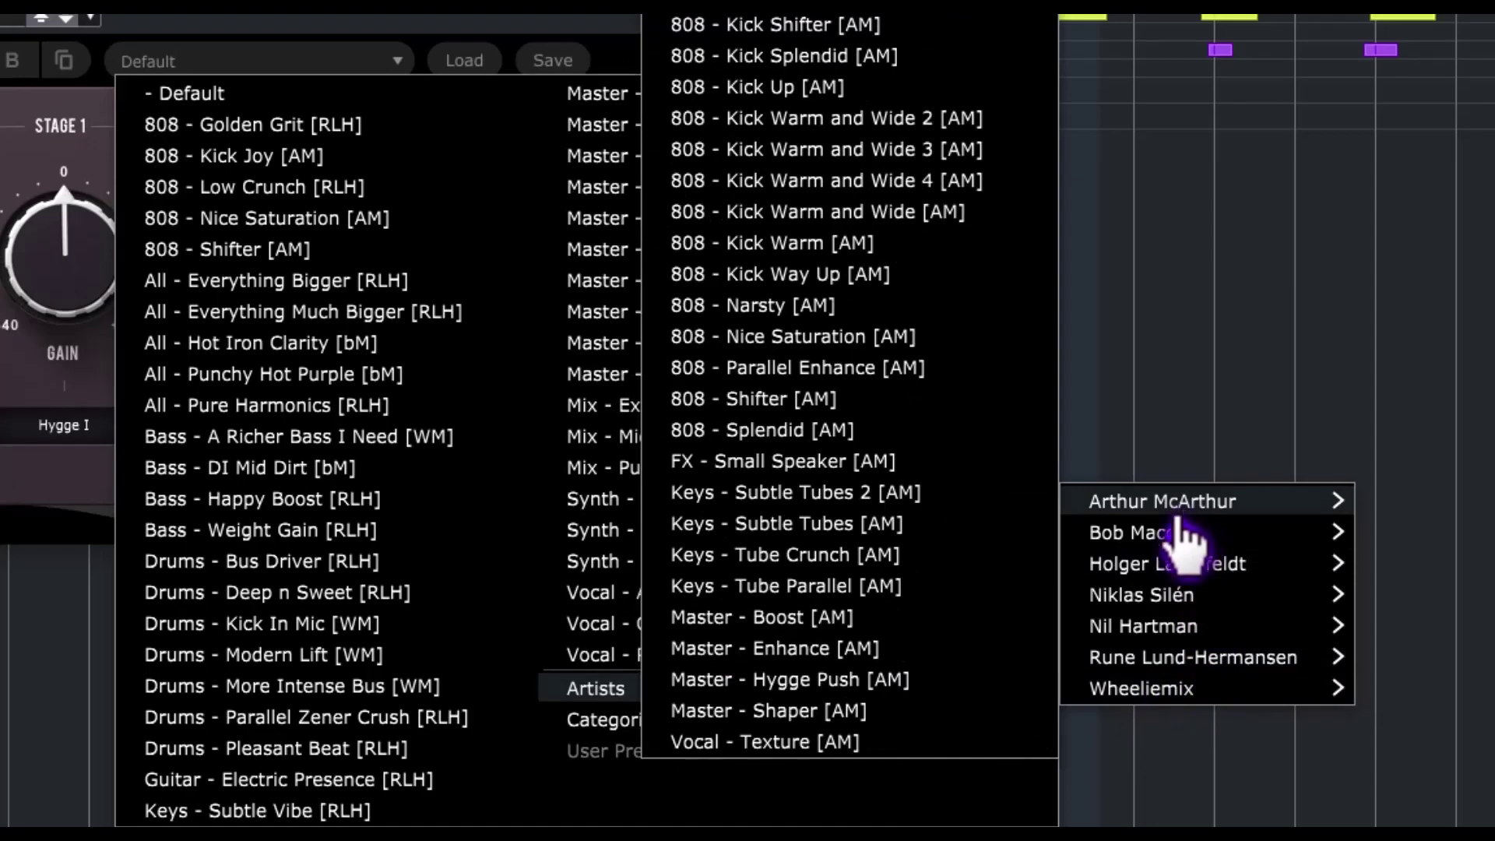
{"action": "mouse_move", "coordinate": [1187, 544]}
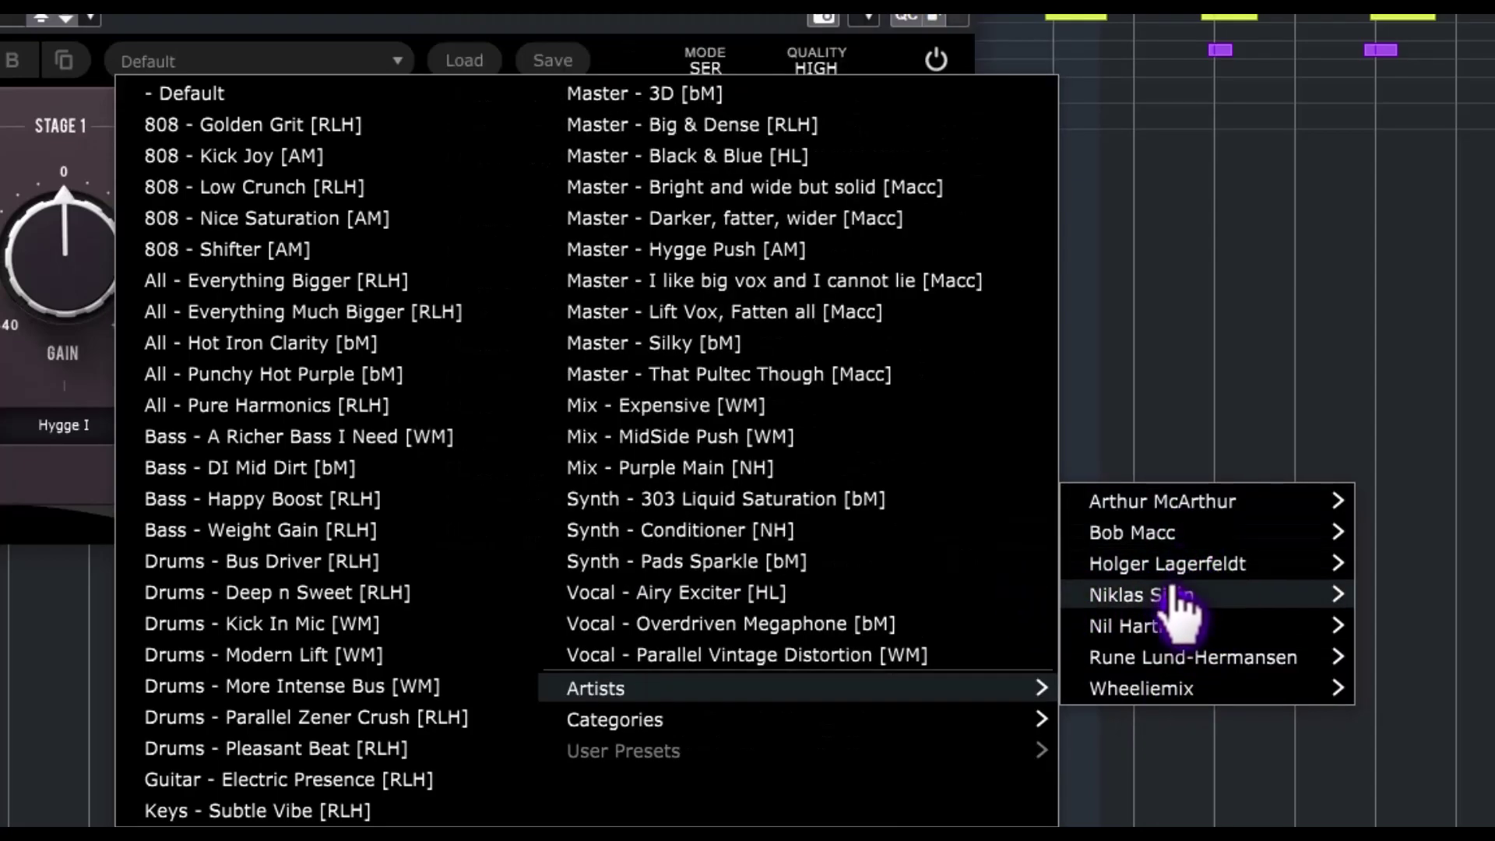
{"action": "mouse_move", "coordinate": [1165, 606]}
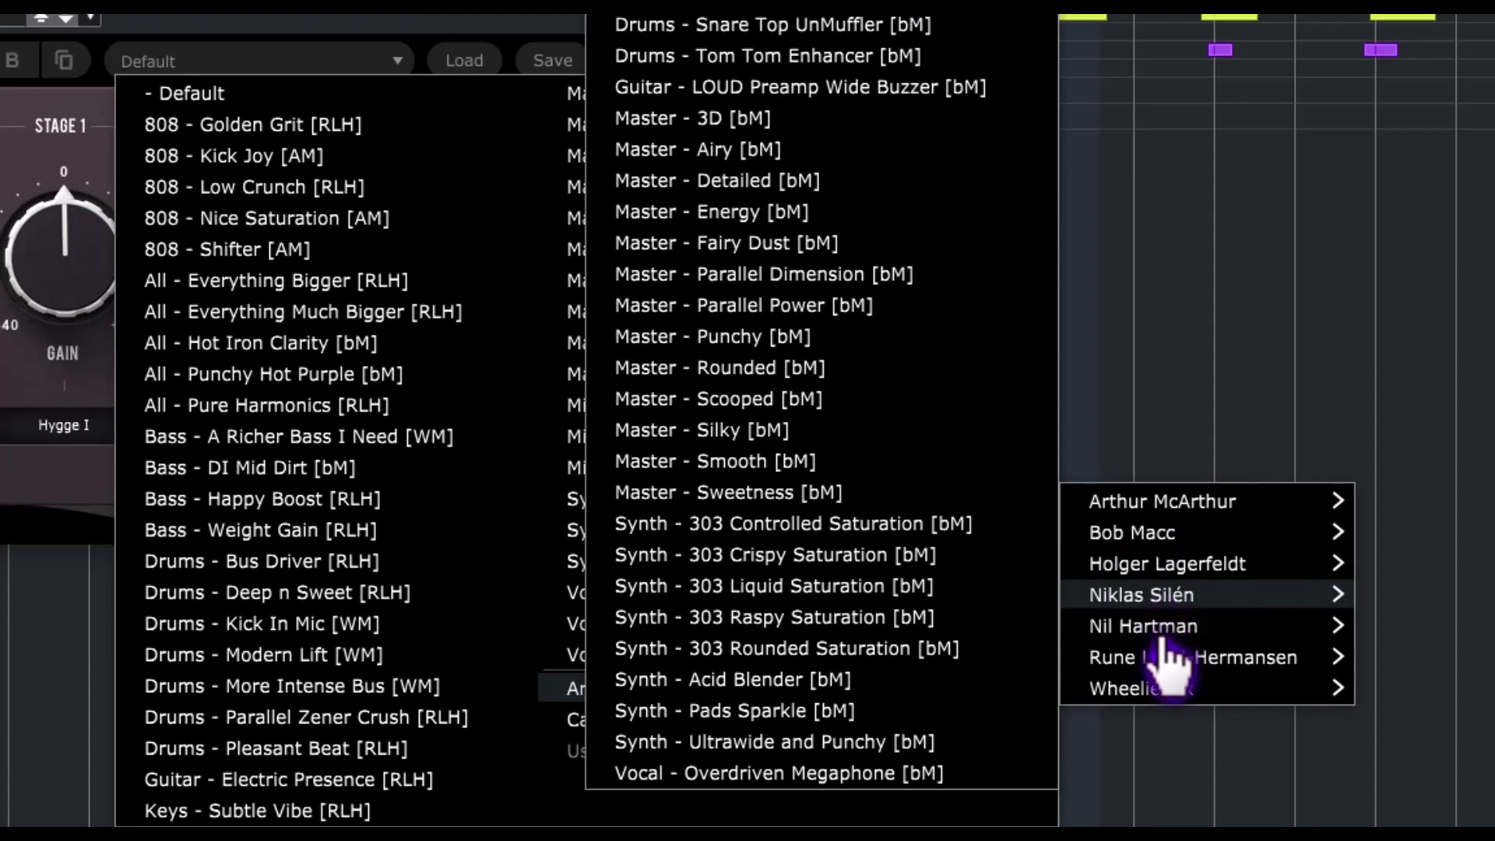
{"action": "mouse_move", "coordinate": [1164, 661]}
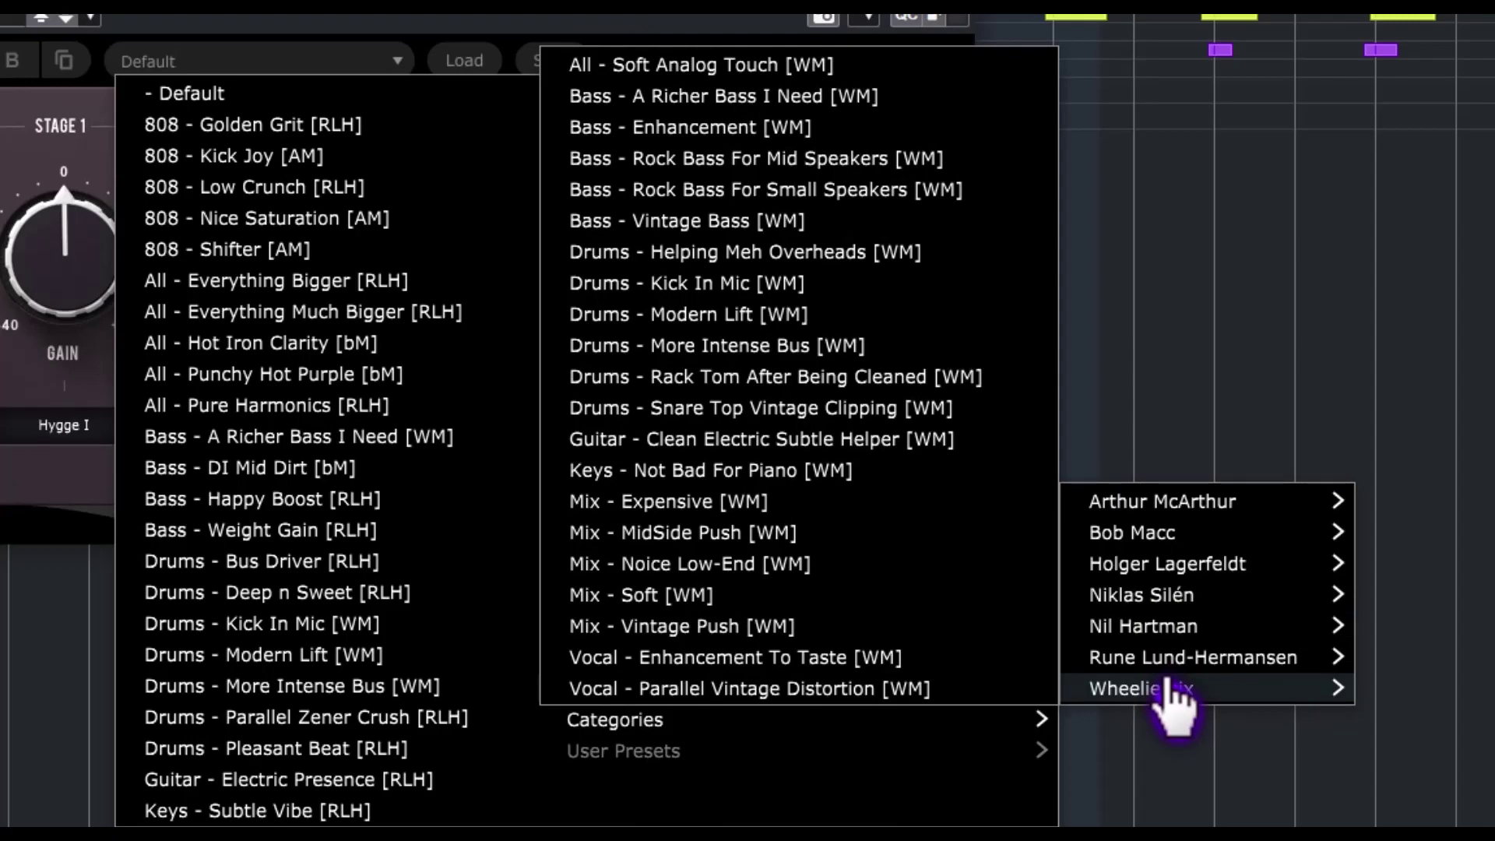
{"action": "mouse_move", "coordinate": [985, 732]}
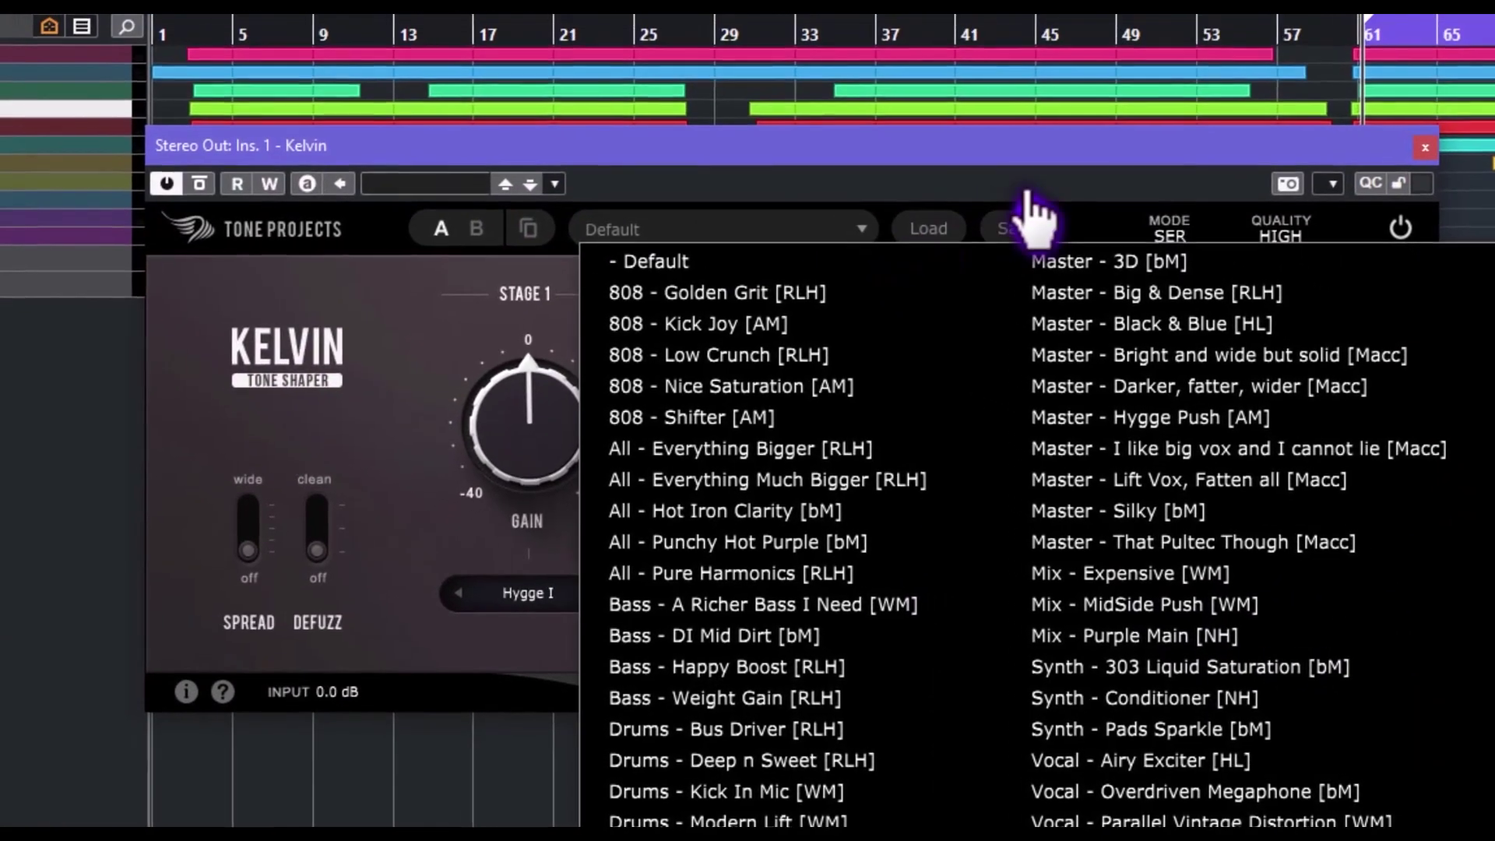
{"action": "left_click", "coordinate": [362, 70]}
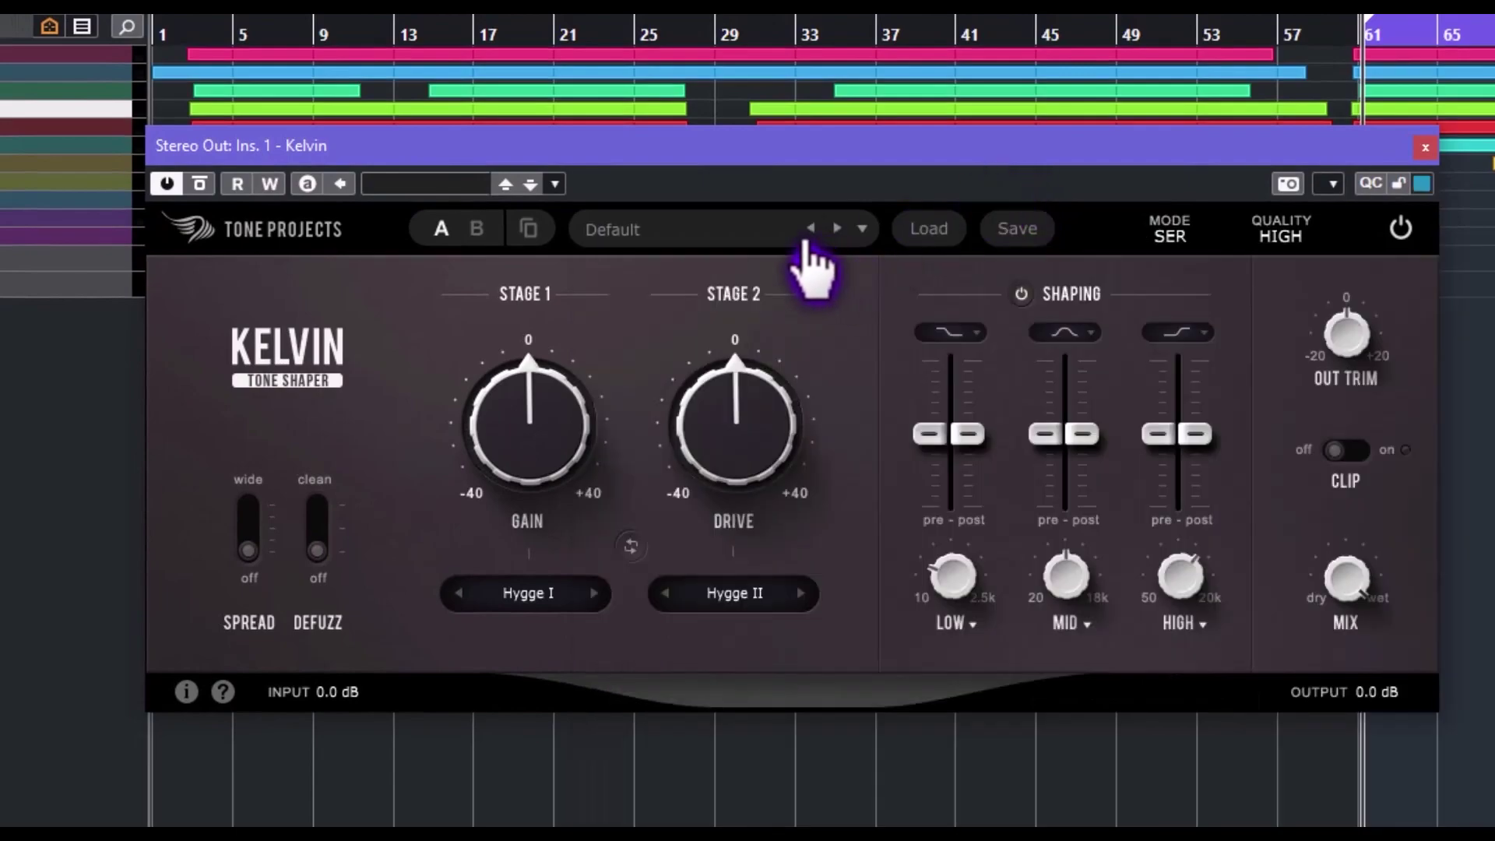
Examine the preset navigation and the preset loading dialog, leaving the Default preset selected
{"action": "left_click", "coordinate": [810, 229]}
{"action": "left_click", "coordinate": [809, 228]}
{"action": "left_click", "coordinate": [862, 228]}
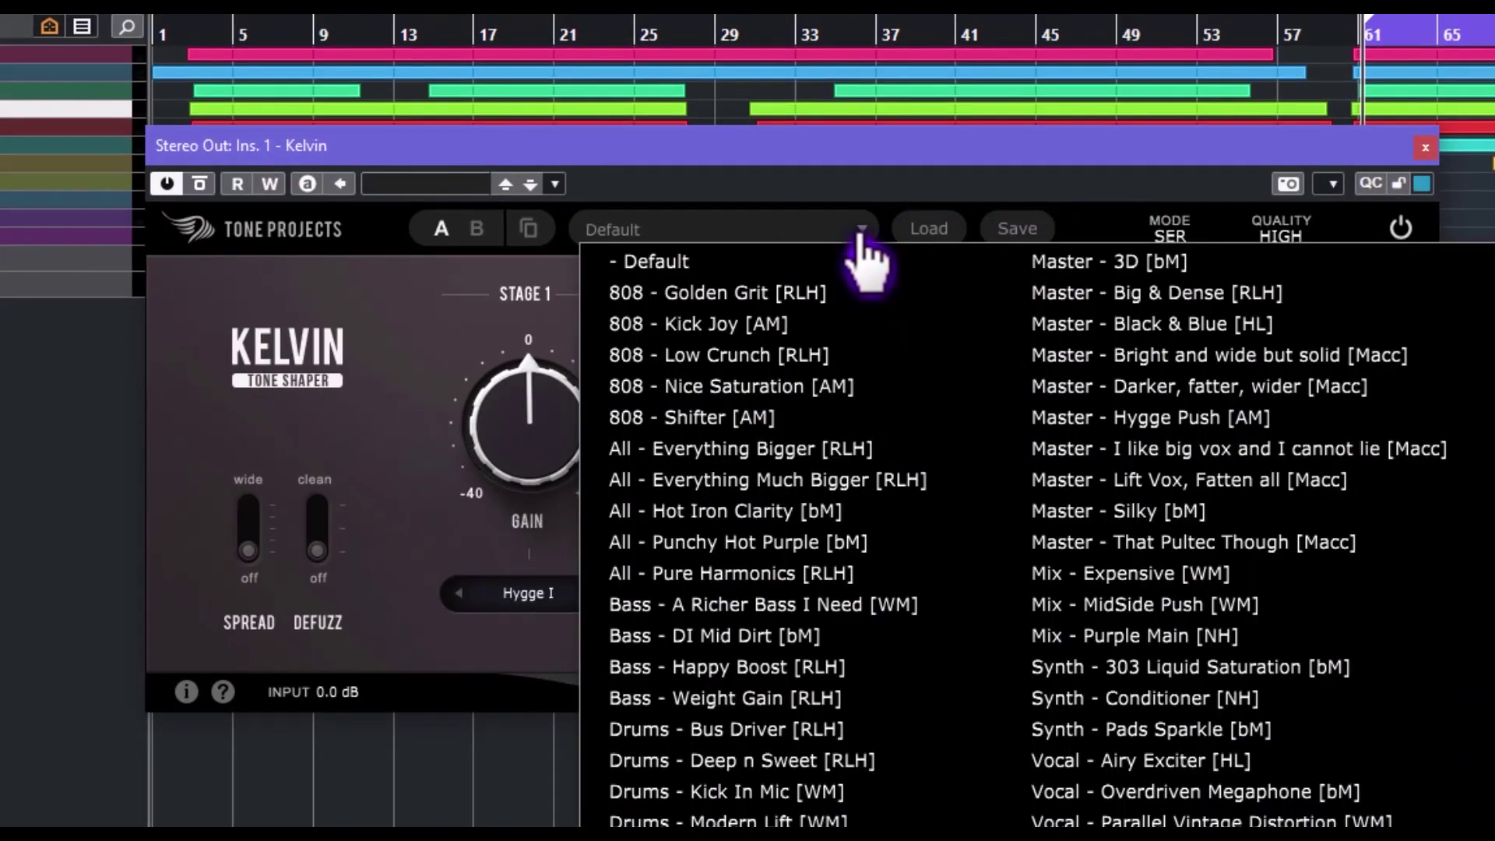
{"action": "left_click", "coordinate": [860, 235]}
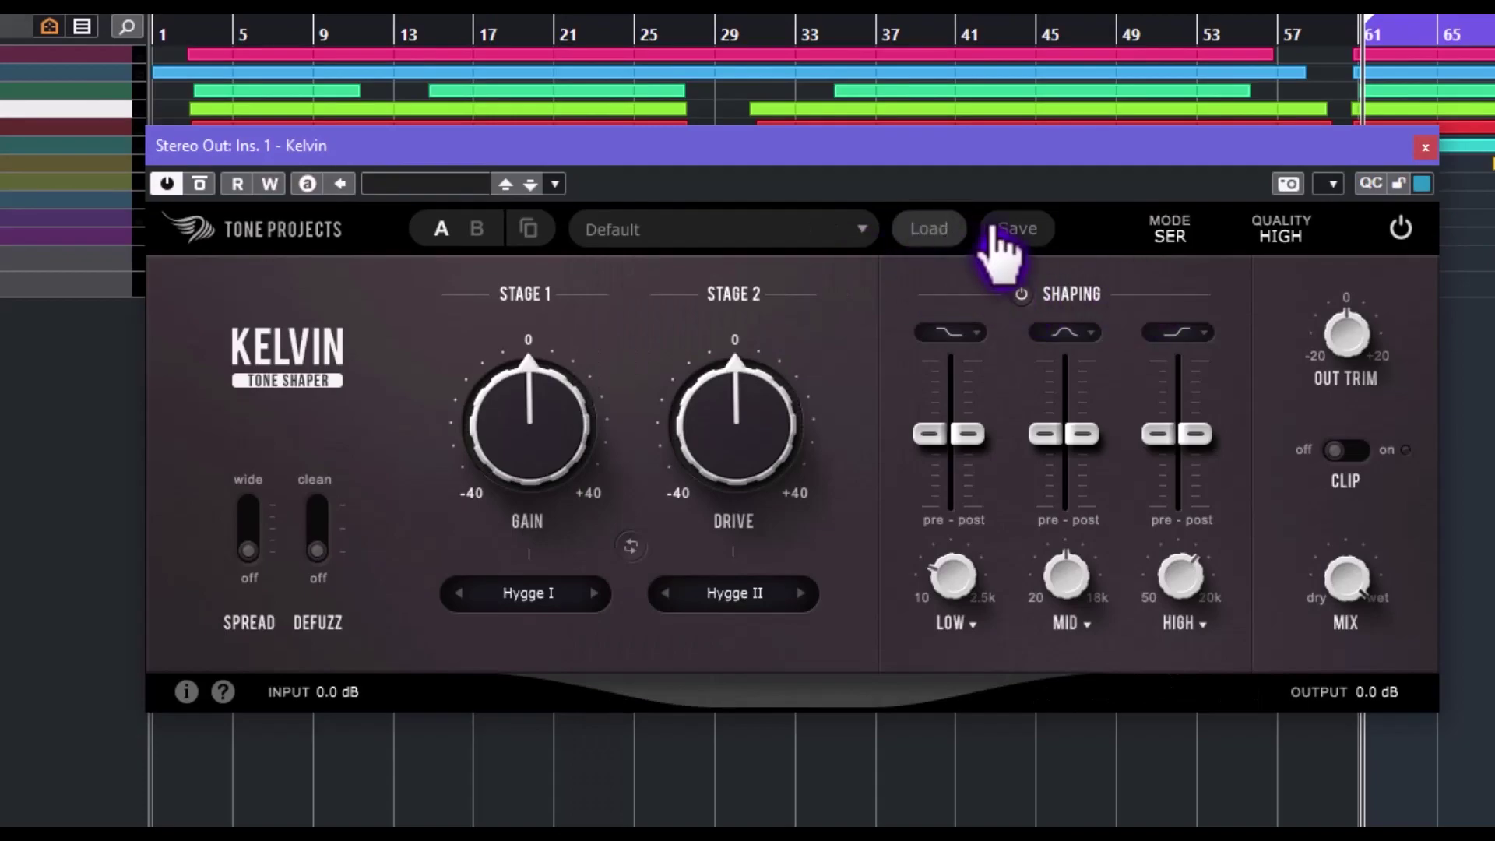
{"action": "left_click", "coordinate": [926, 232]}
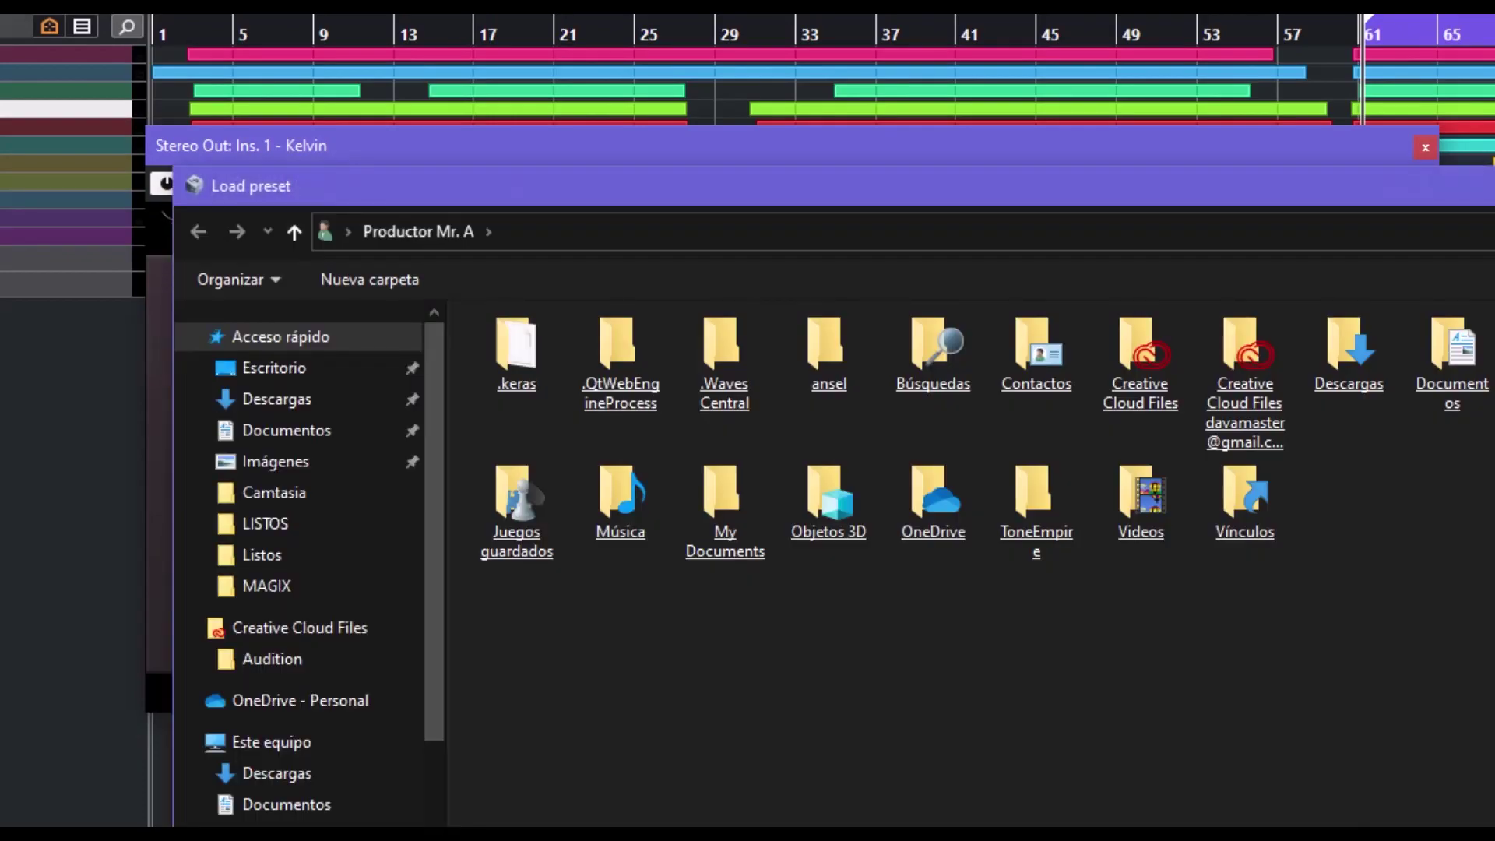
{"action": "key", "text": "Escape"}
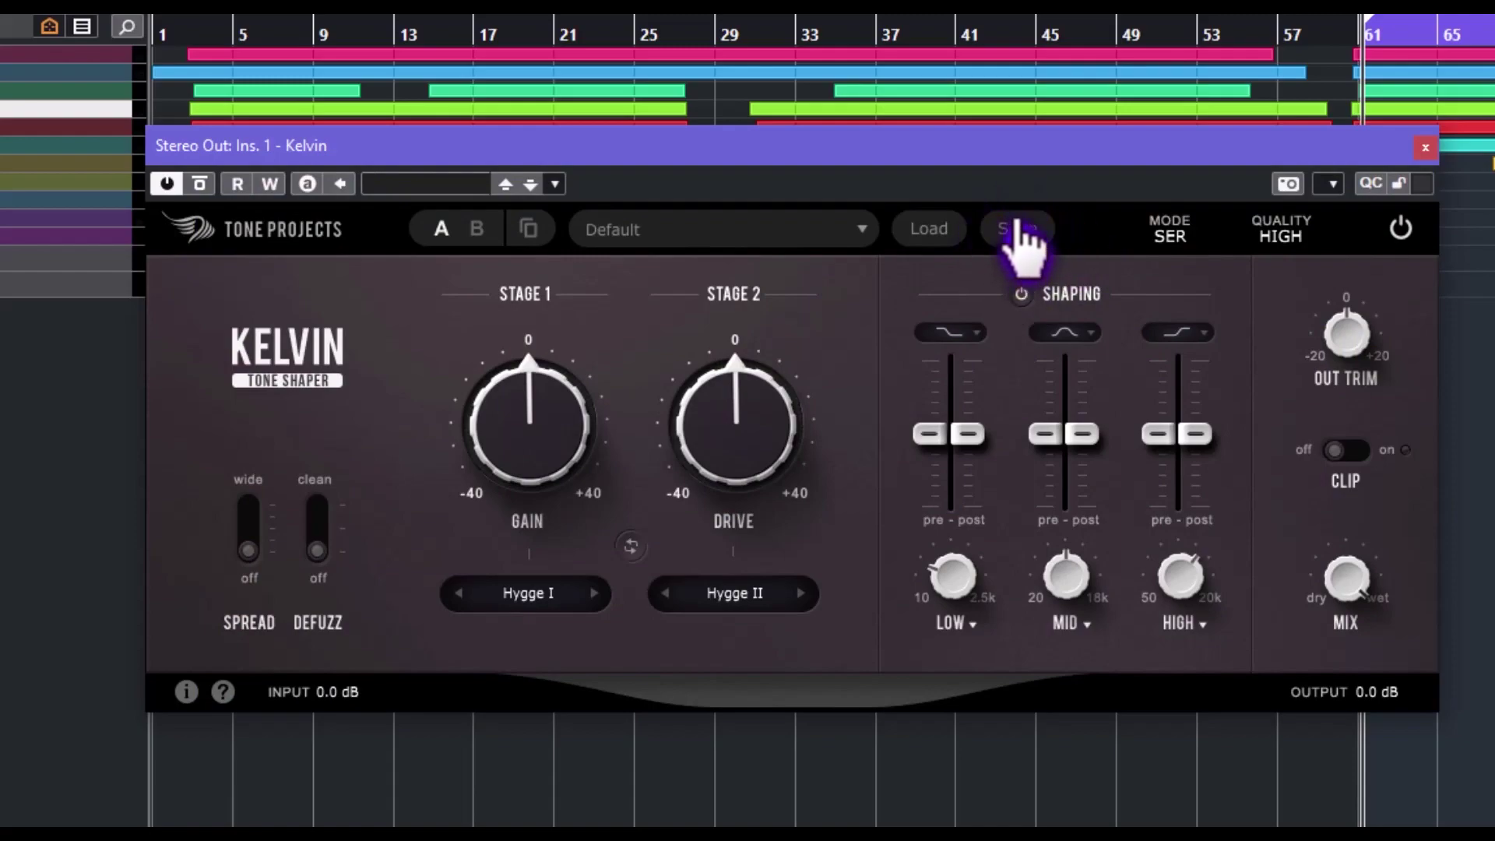
Examine the available processing modes and the realtime and offline quality options
{"action": "left_click", "coordinate": [1178, 235]}
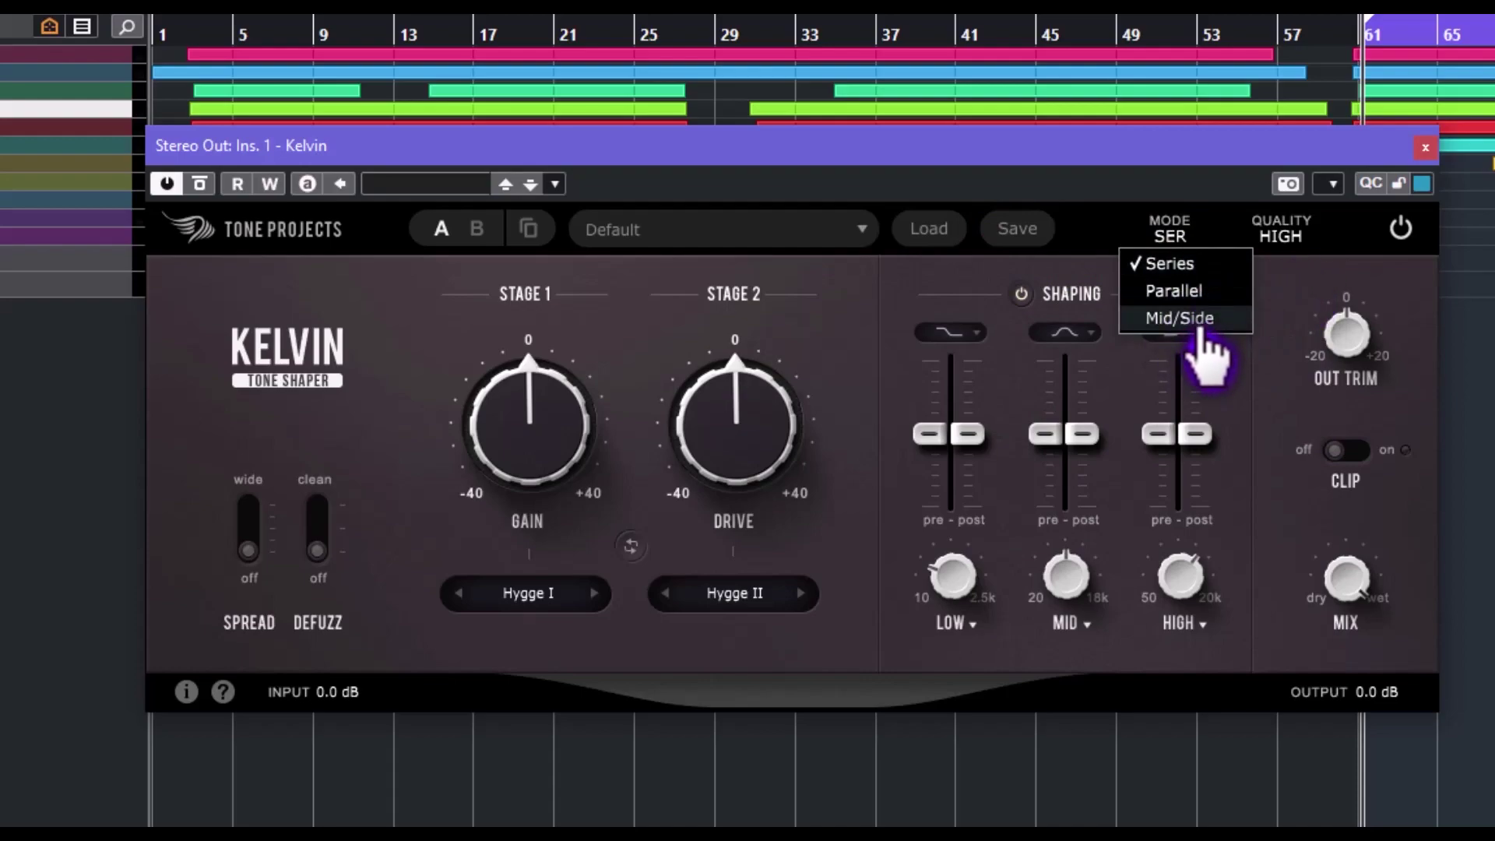
{"action": "left_click", "coordinate": [1281, 232]}
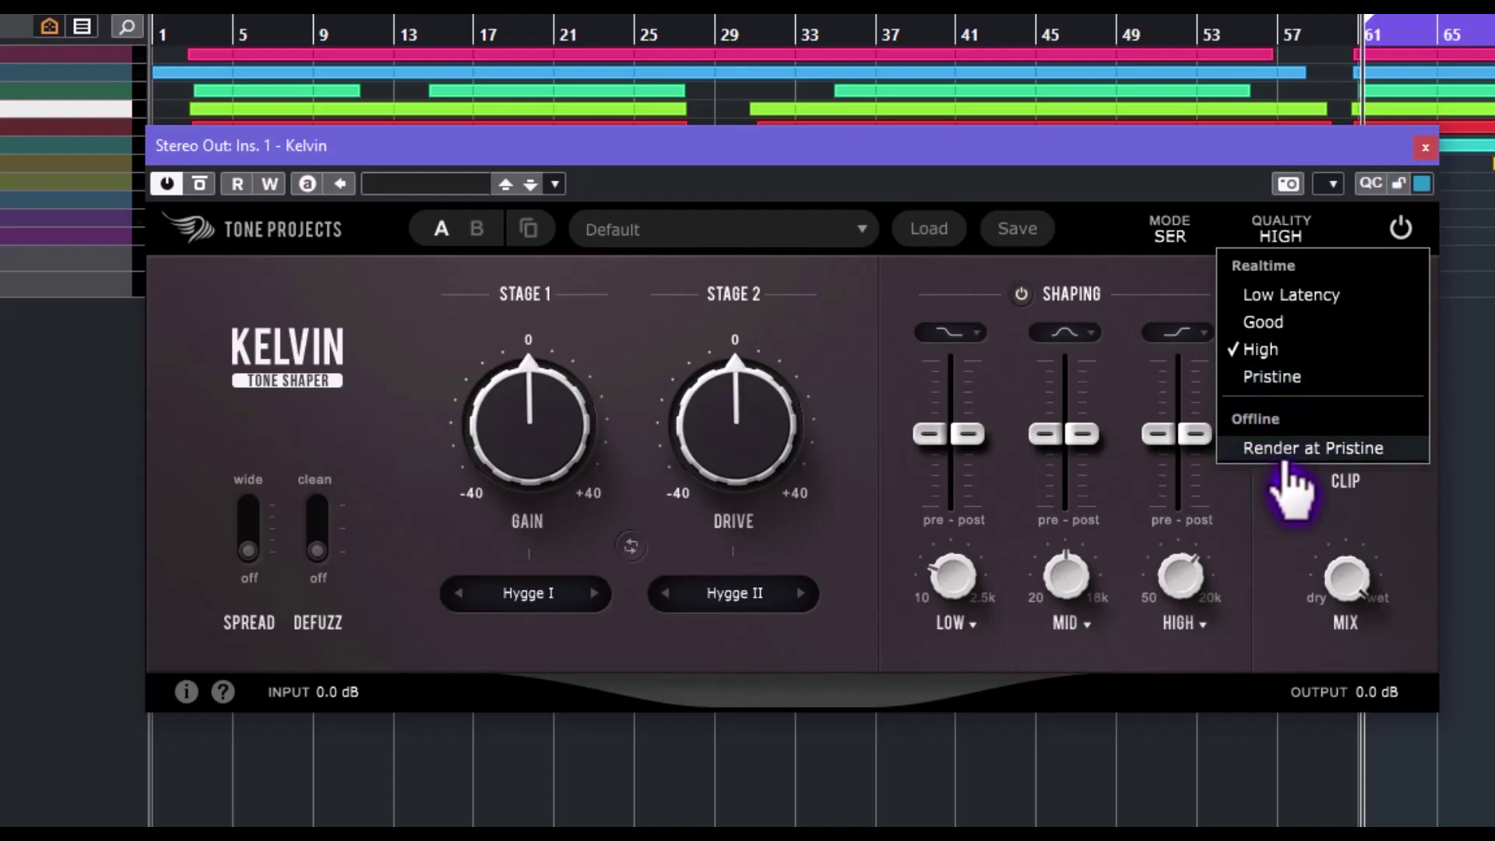
{"action": "left_click", "coordinate": [1237, 188]}
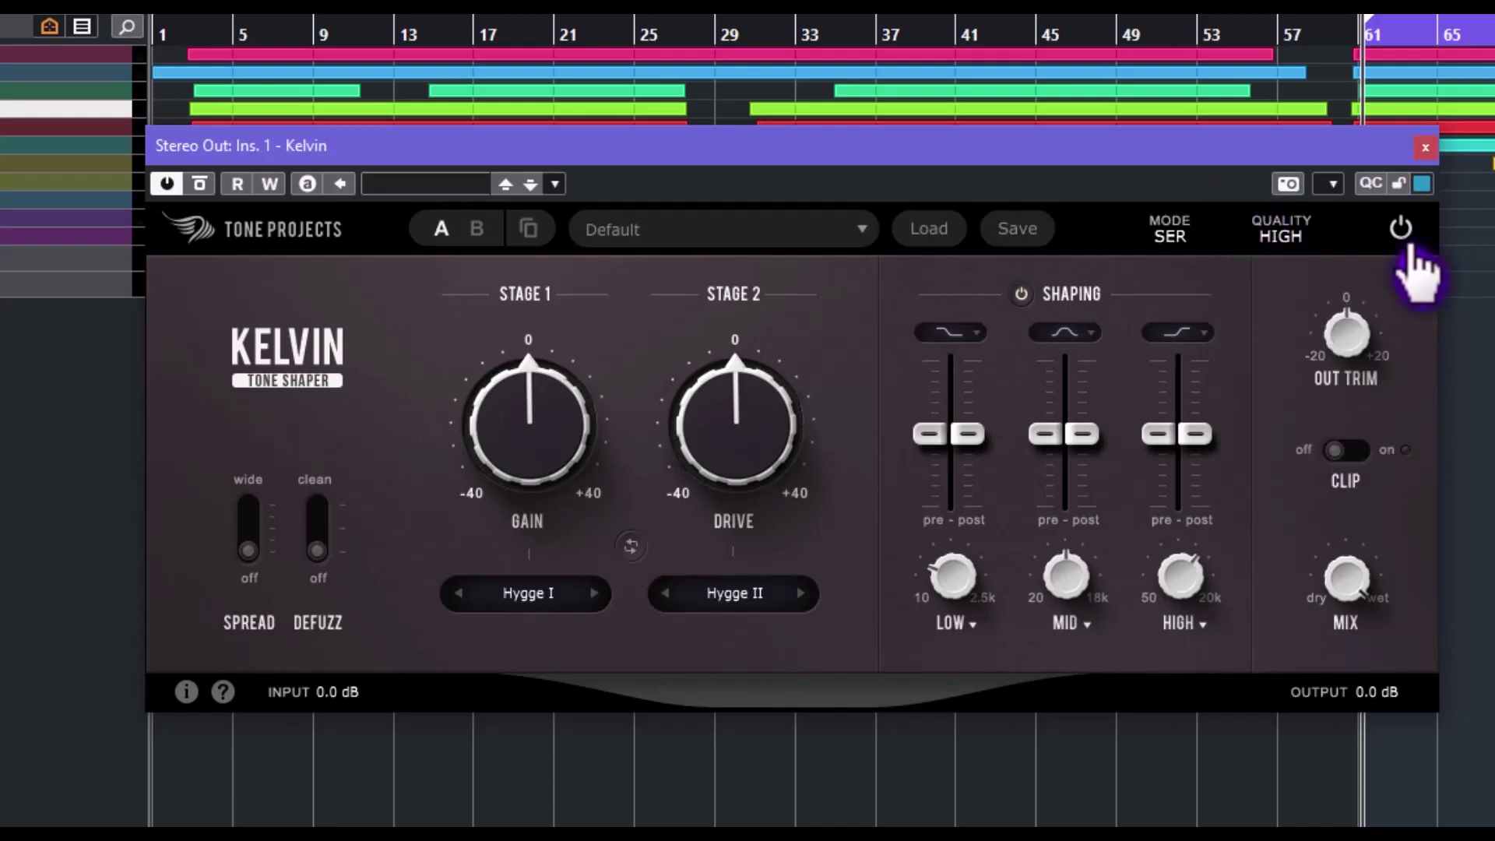
Bypass the plugin and re-enable it
{"action": "left_click", "coordinate": [1401, 232]}
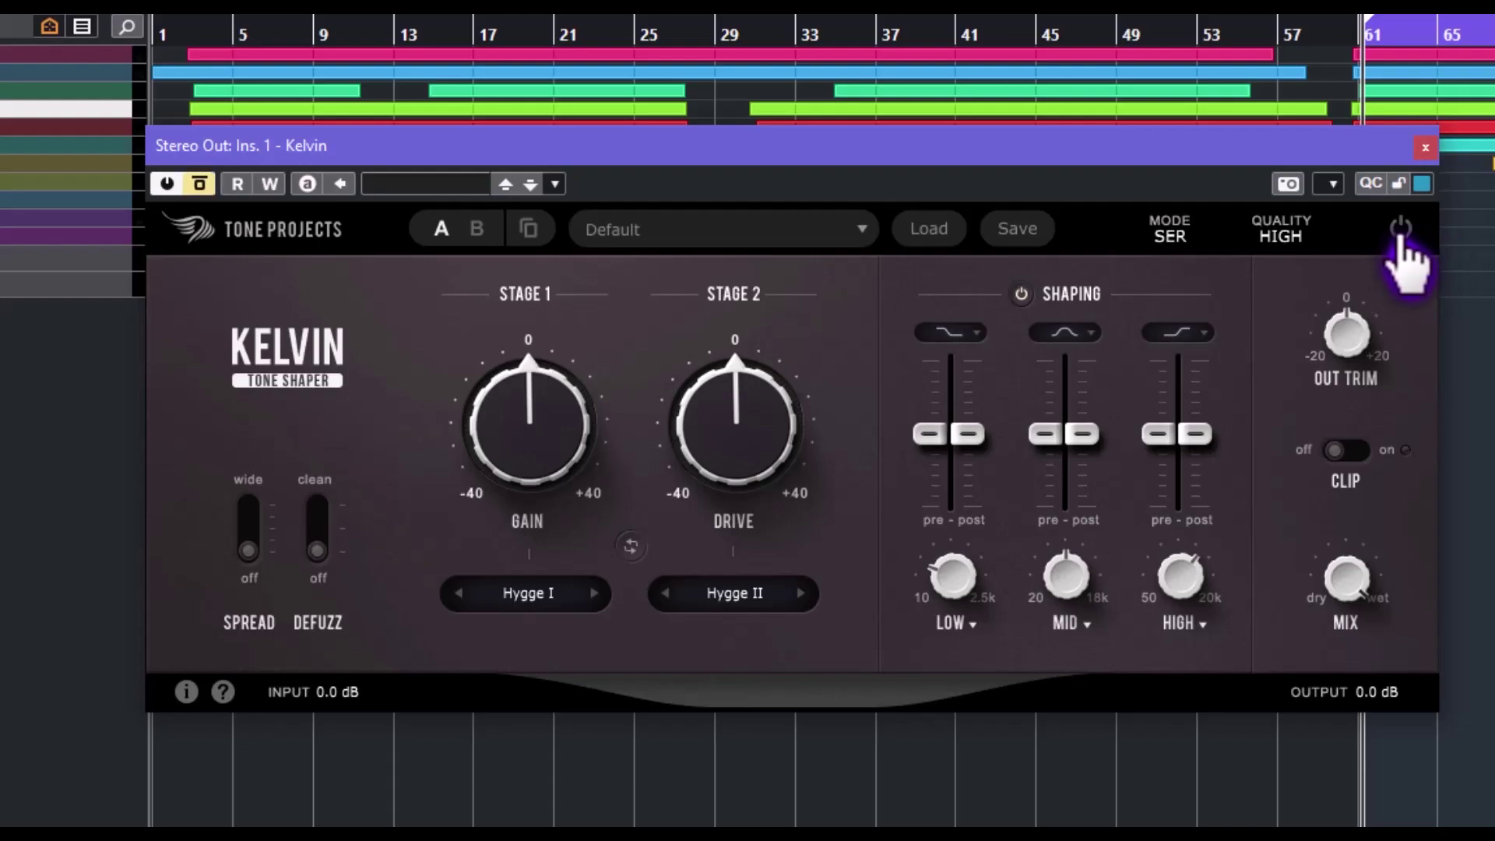
{"action": "left_click", "coordinate": [1402, 232]}
Switch the processing mode to Parallel and shift the balance between the two stages slightly toward Stage 1
{"action": "left_click", "coordinate": [1170, 230]}
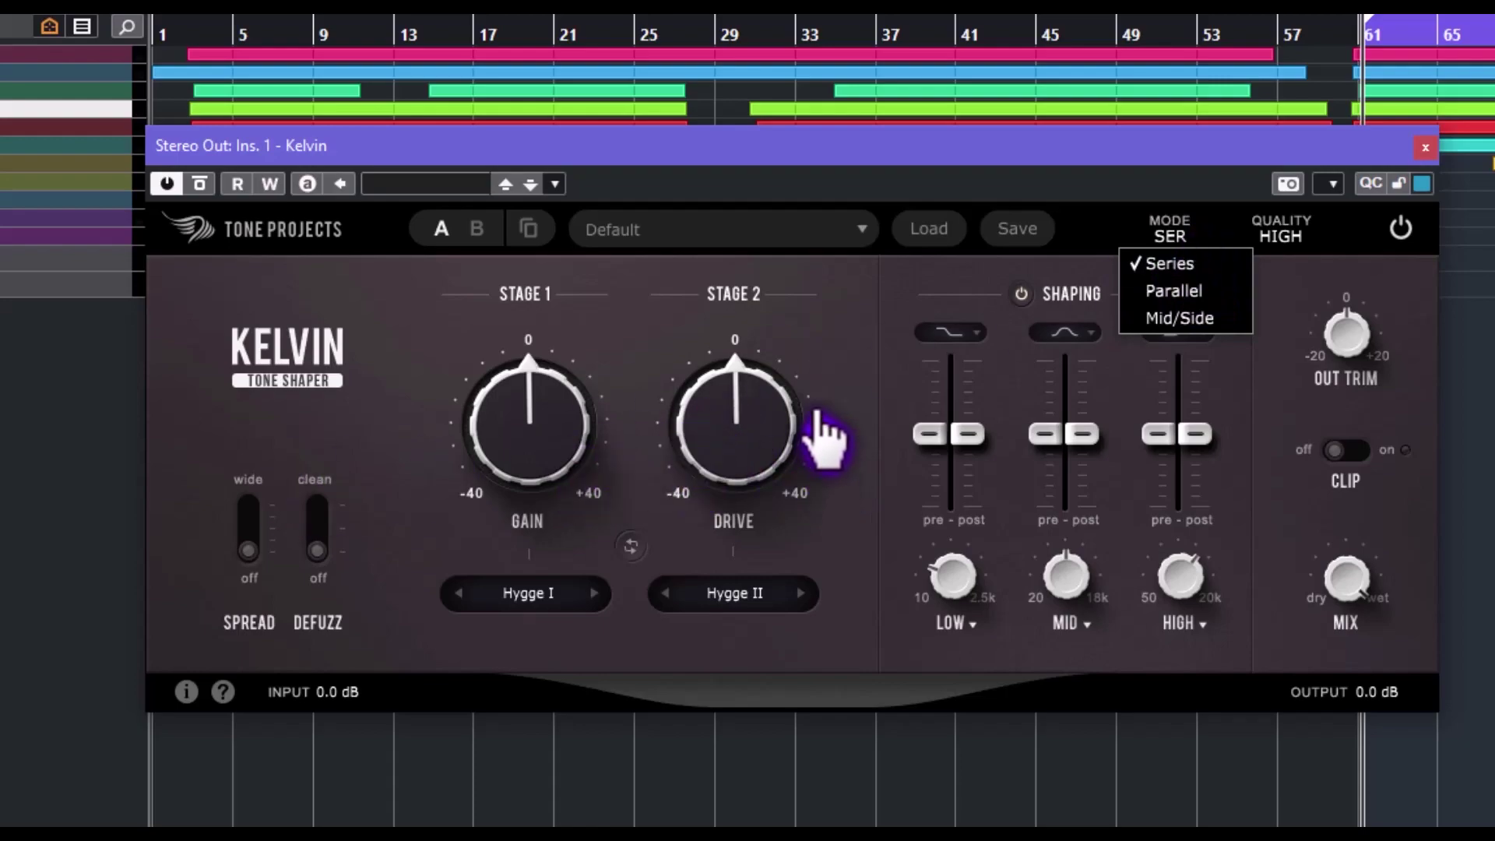
{"action": "left_click", "coordinate": [1191, 292]}
{"action": "left_click", "coordinate": [1171, 235]}
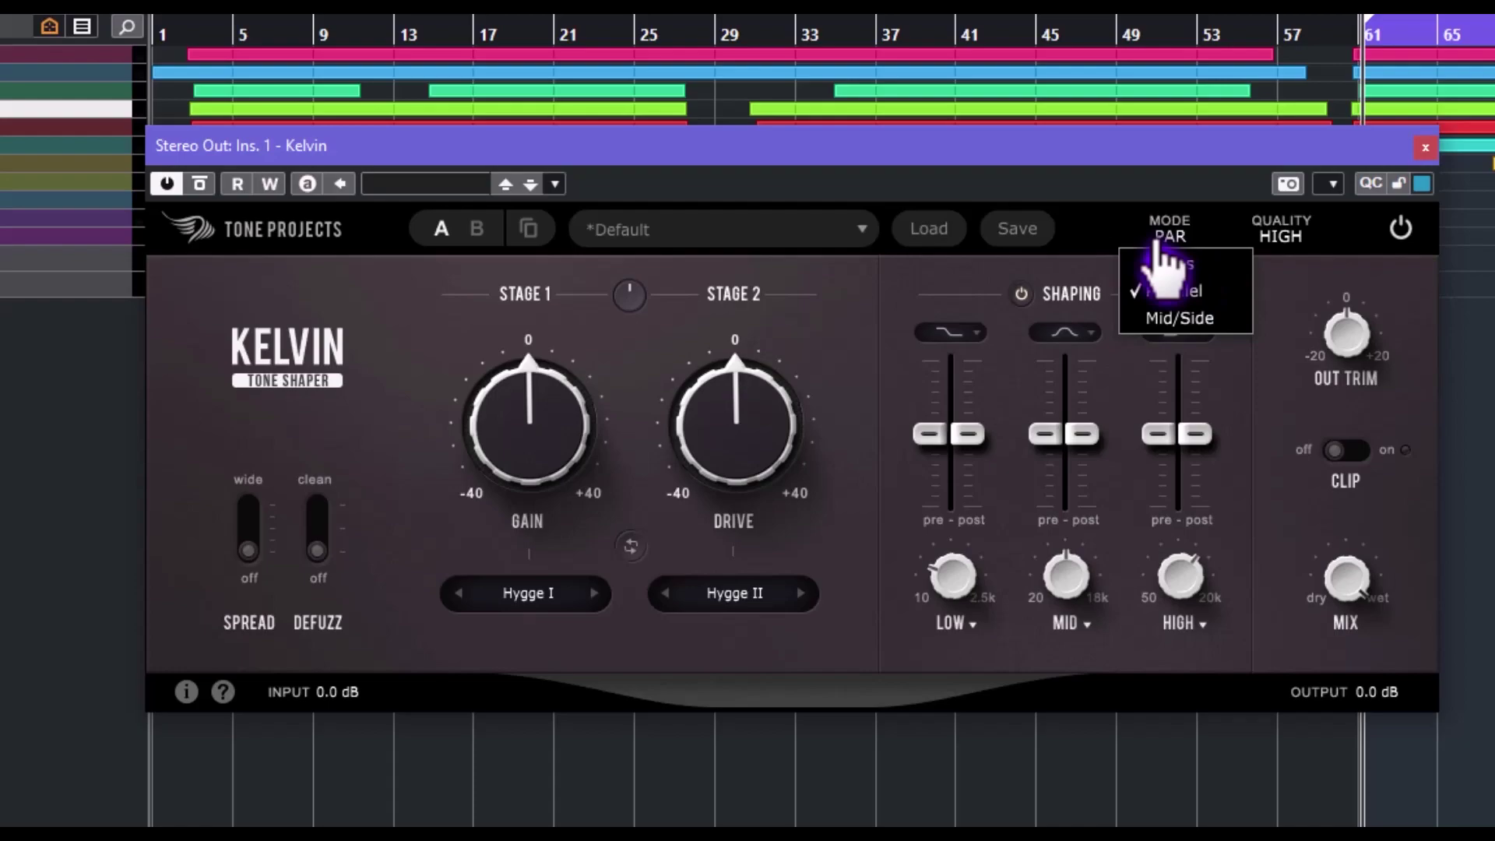
{"action": "left_click", "coordinate": [633, 311]}
{"action": "left_click_drag", "start_coordinate": [633, 312], "coordinate": [647, 355]}
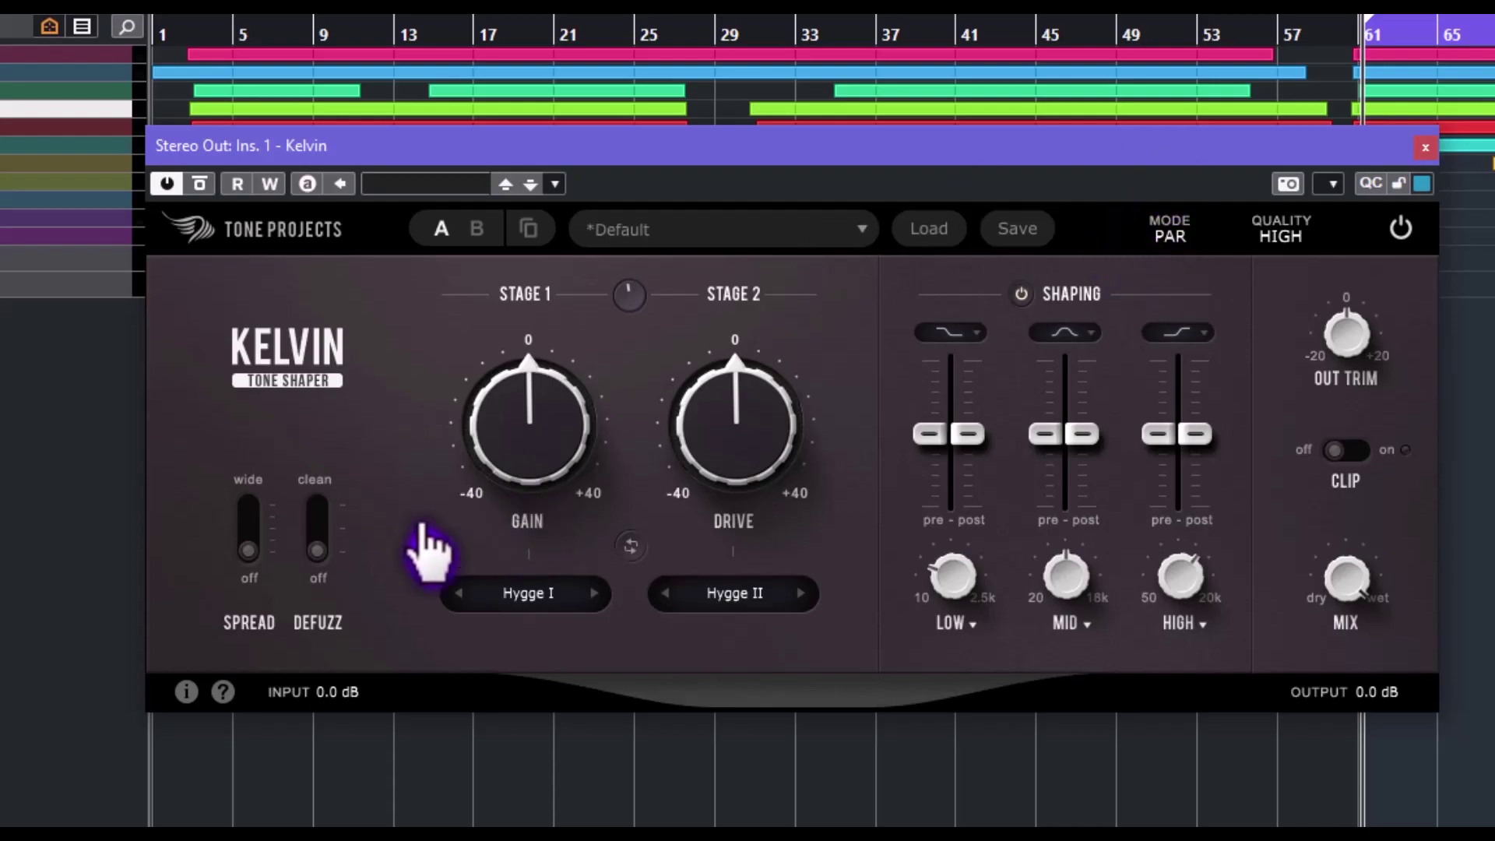
Switch the processing mode from Parallel to Mid/Side
{"action": "mouse_move", "coordinate": [537, 409]}
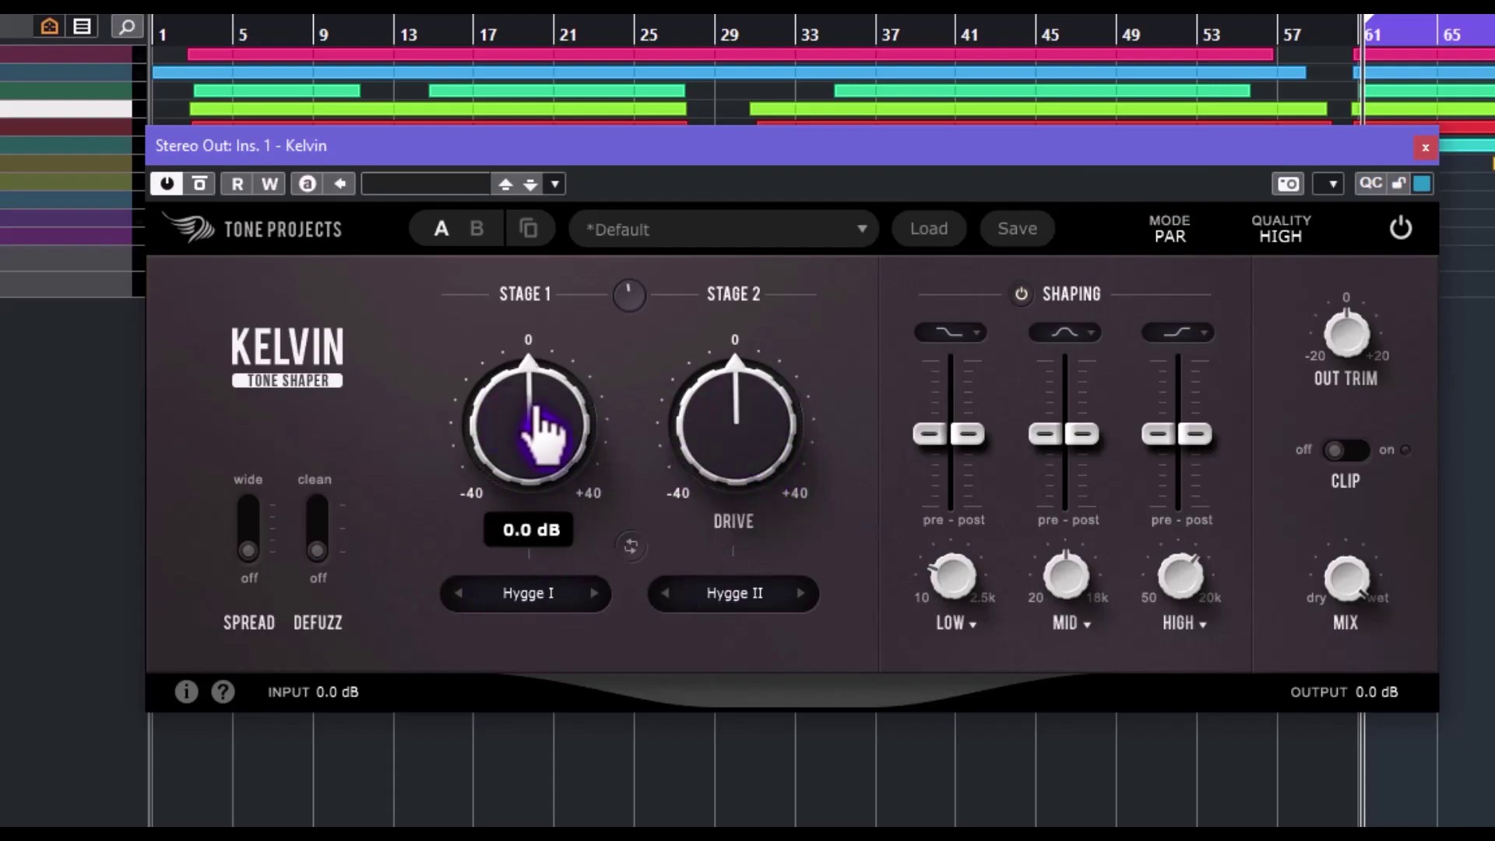
{"action": "mouse_move", "coordinate": [739, 451]}
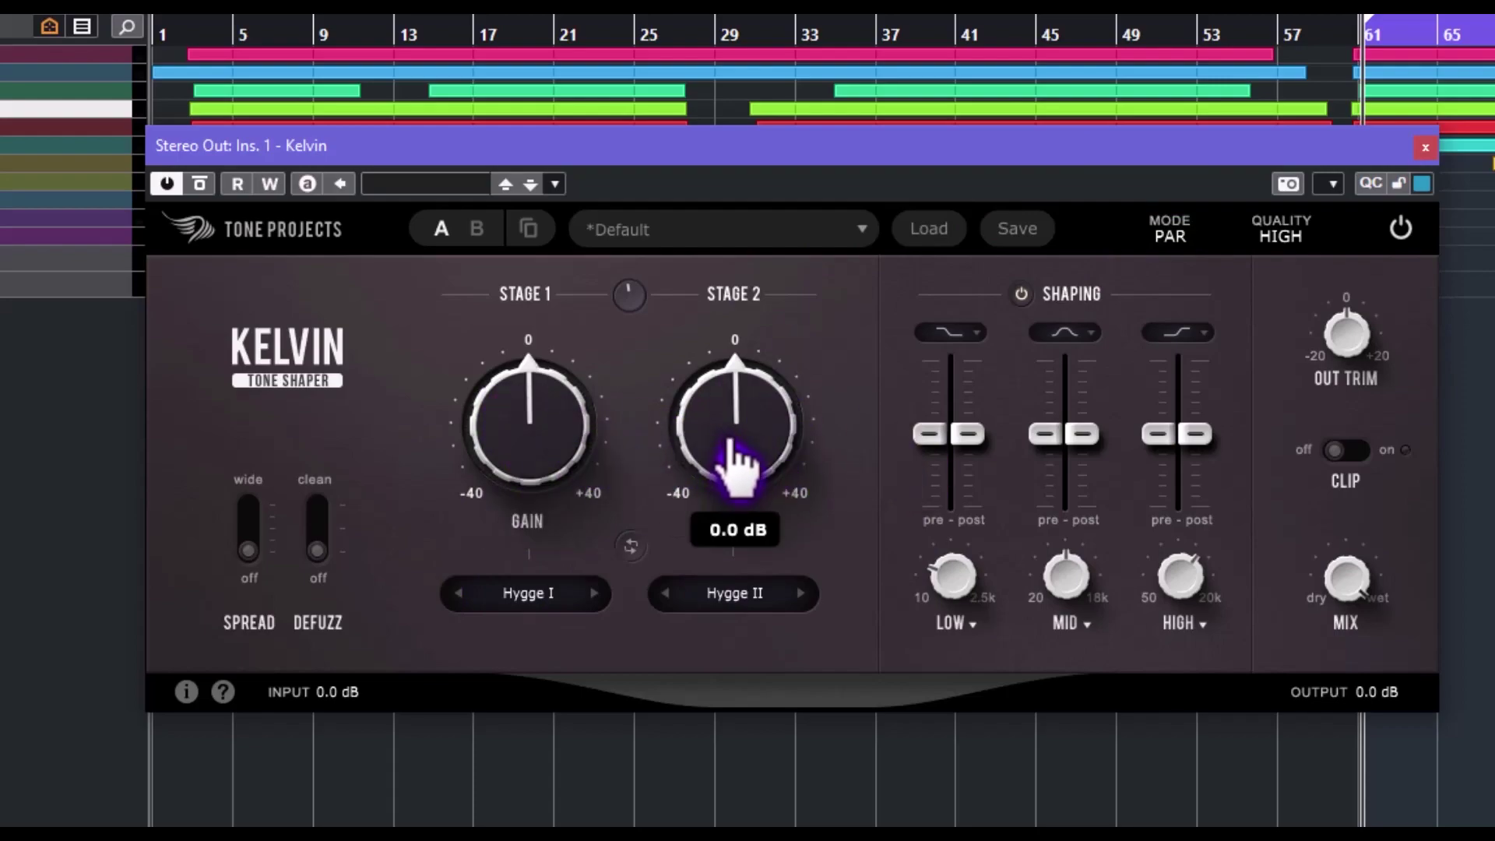
{"action": "left_click", "coordinate": [1168, 236]}
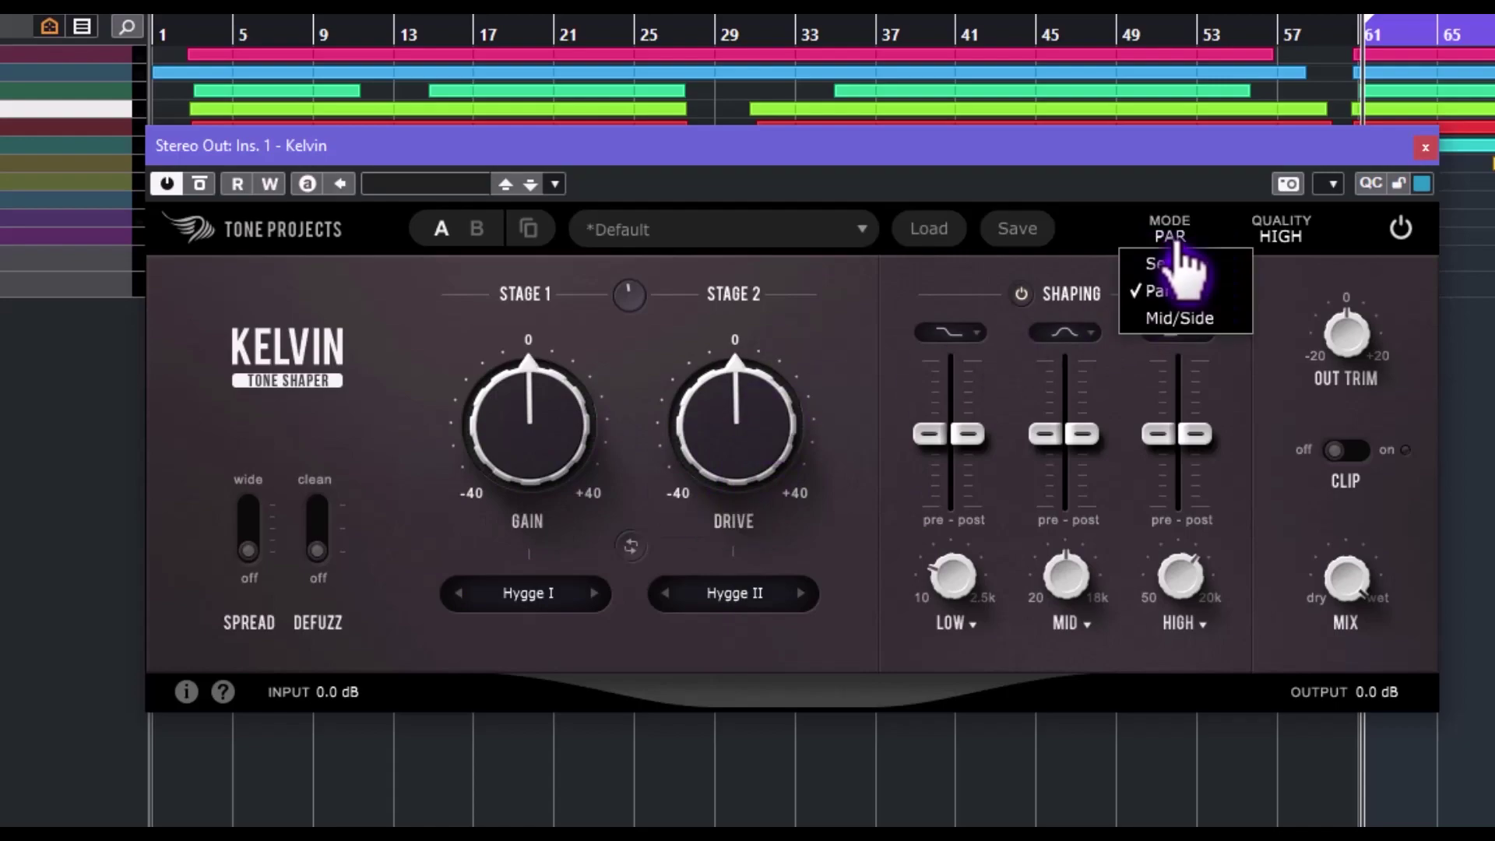
{"action": "left_click", "coordinate": [1182, 319]}
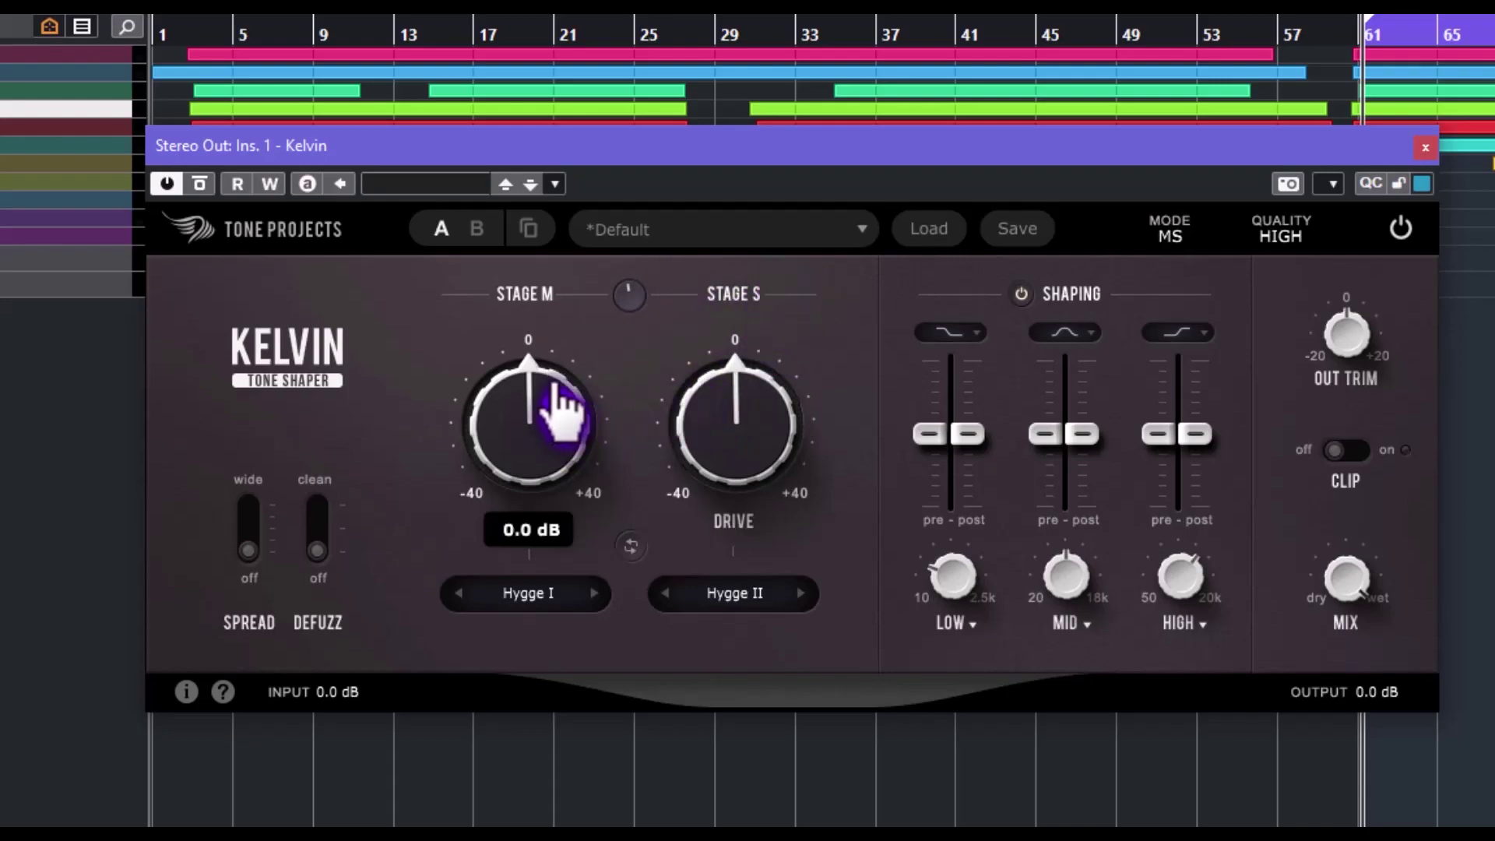
{"action": "mouse_move", "coordinate": [715, 450]}
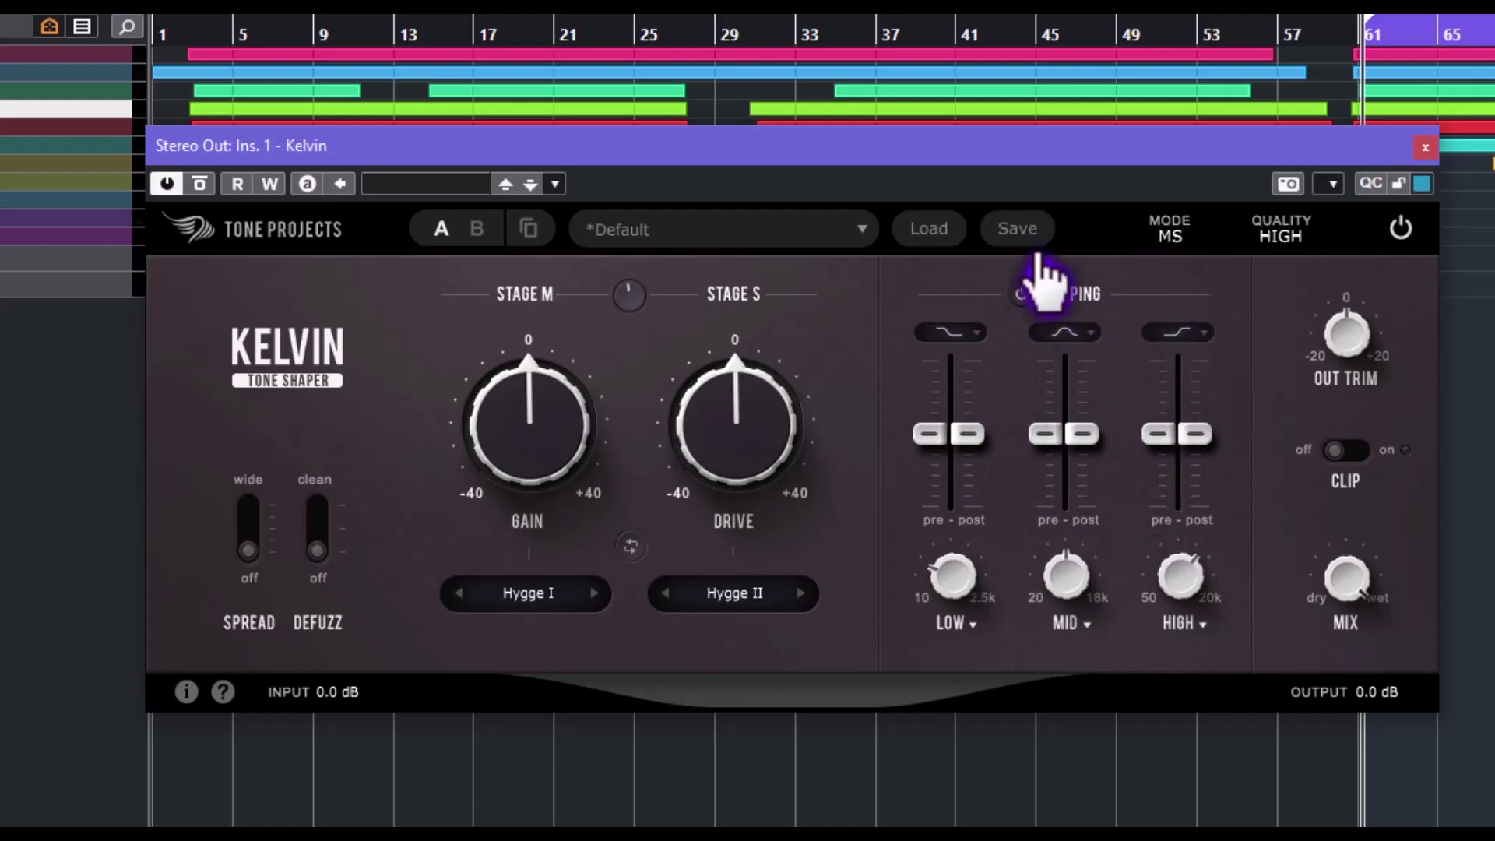
Examine the Stereo, Mid and Side options of the Mid, High and Low shaping bands
{"action": "left_click", "coordinate": [1091, 629]}
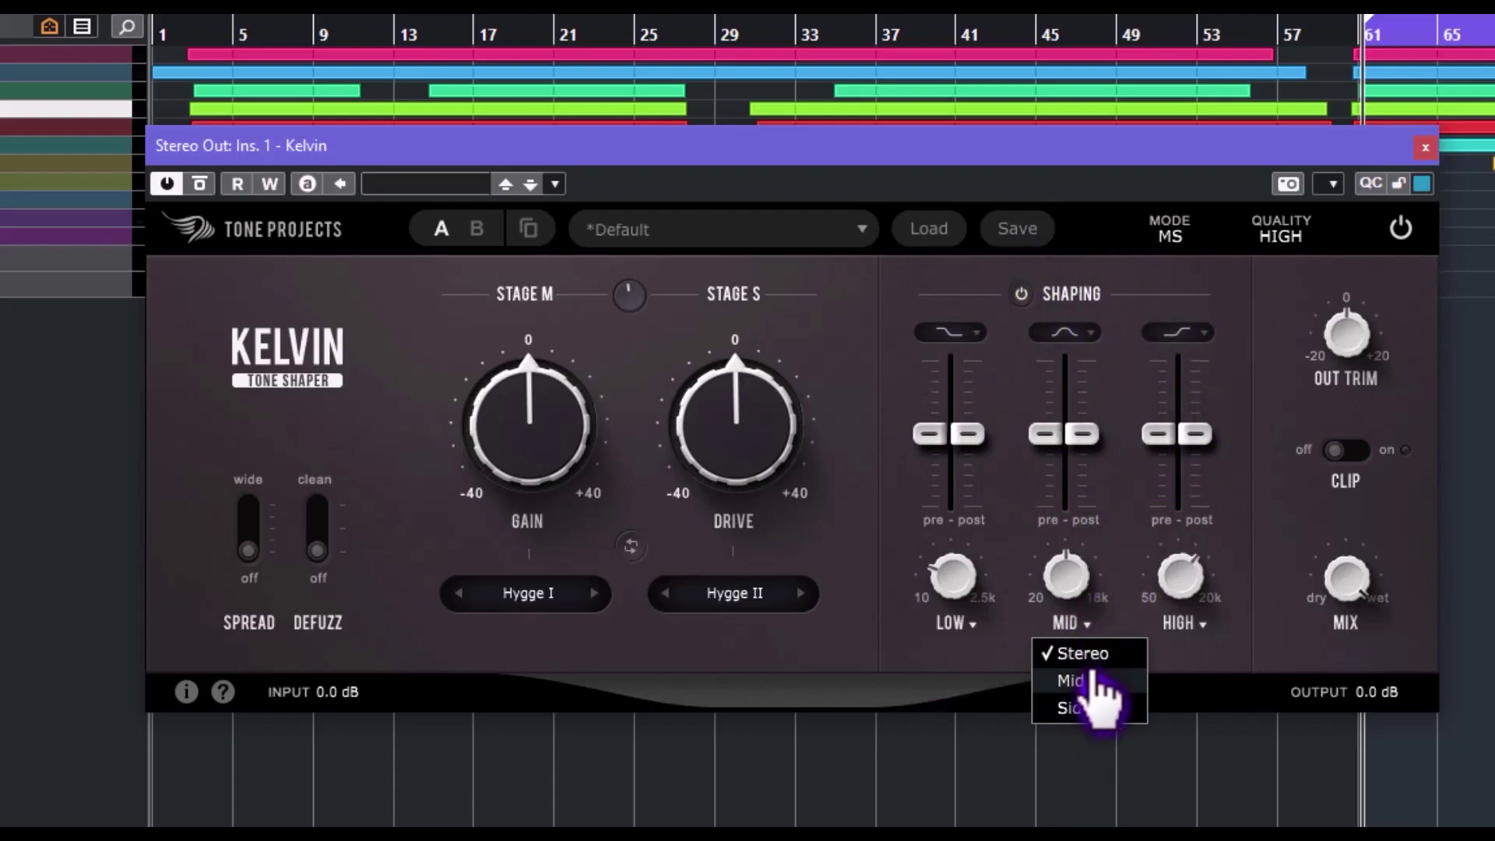
{"action": "left_click", "coordinate": [1203, 626]}
{"action": "left_click", "coordinate": [970, 635]}
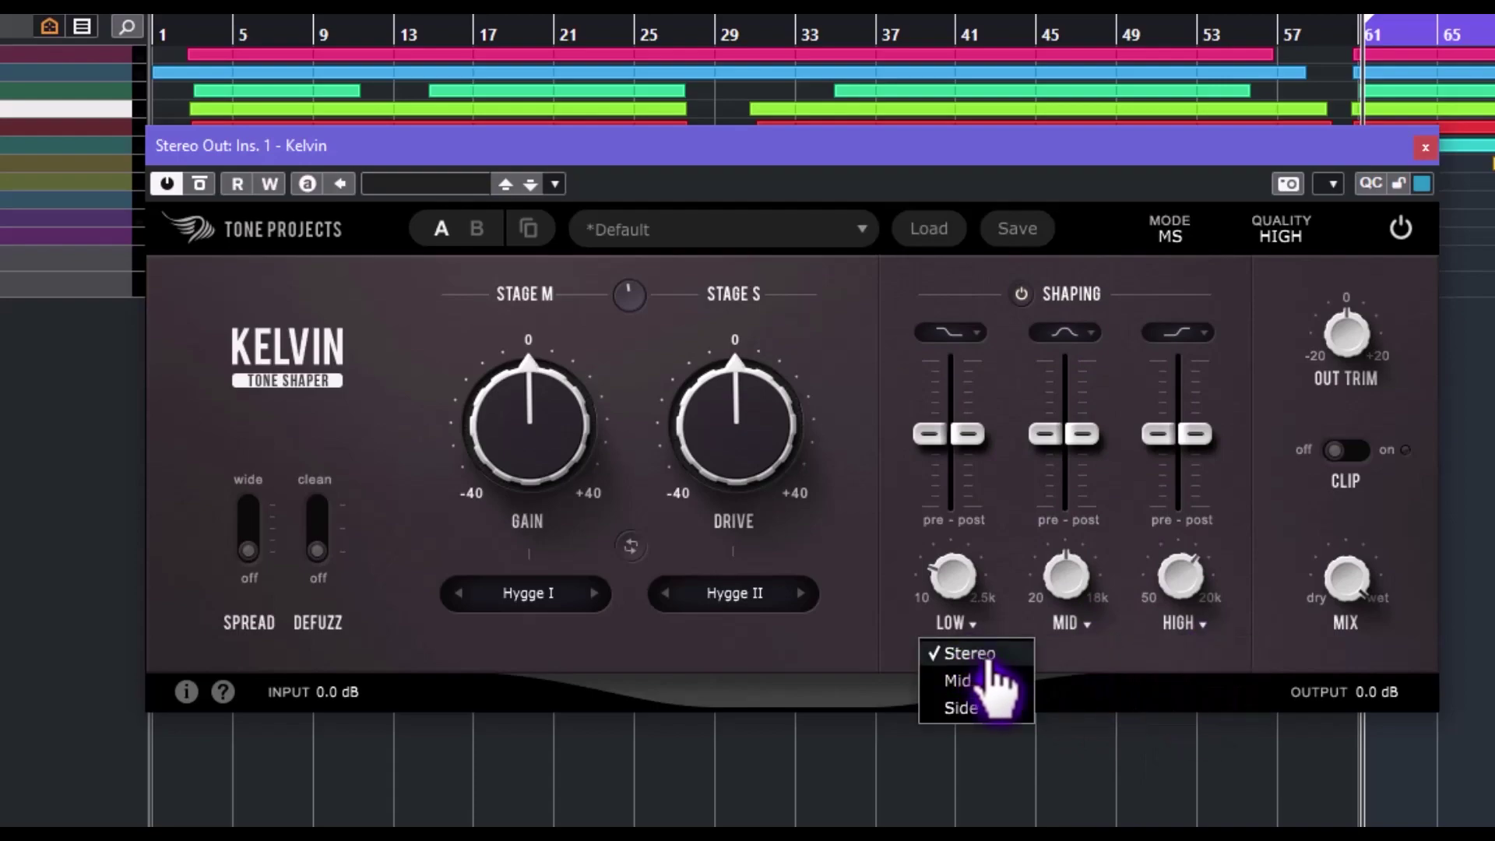
{"action": "left_click", "coordinate": [1275, 668]}
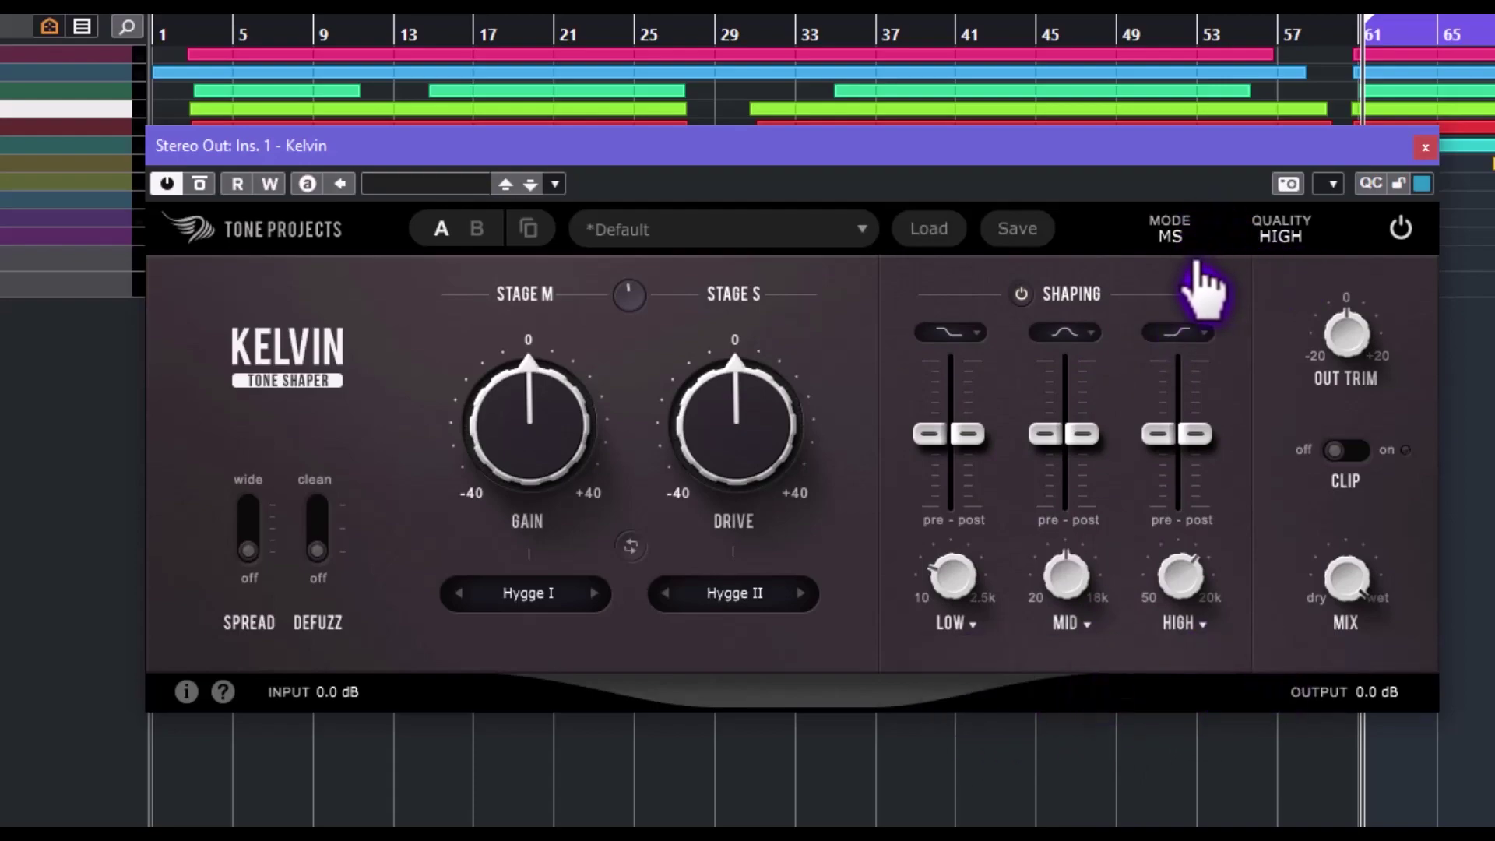
Set the processing mode back to Series
{"action": "left_click", "coordinate": [1170, 236]}
{"action": "left_click", "coordinate": [1171, 262]}
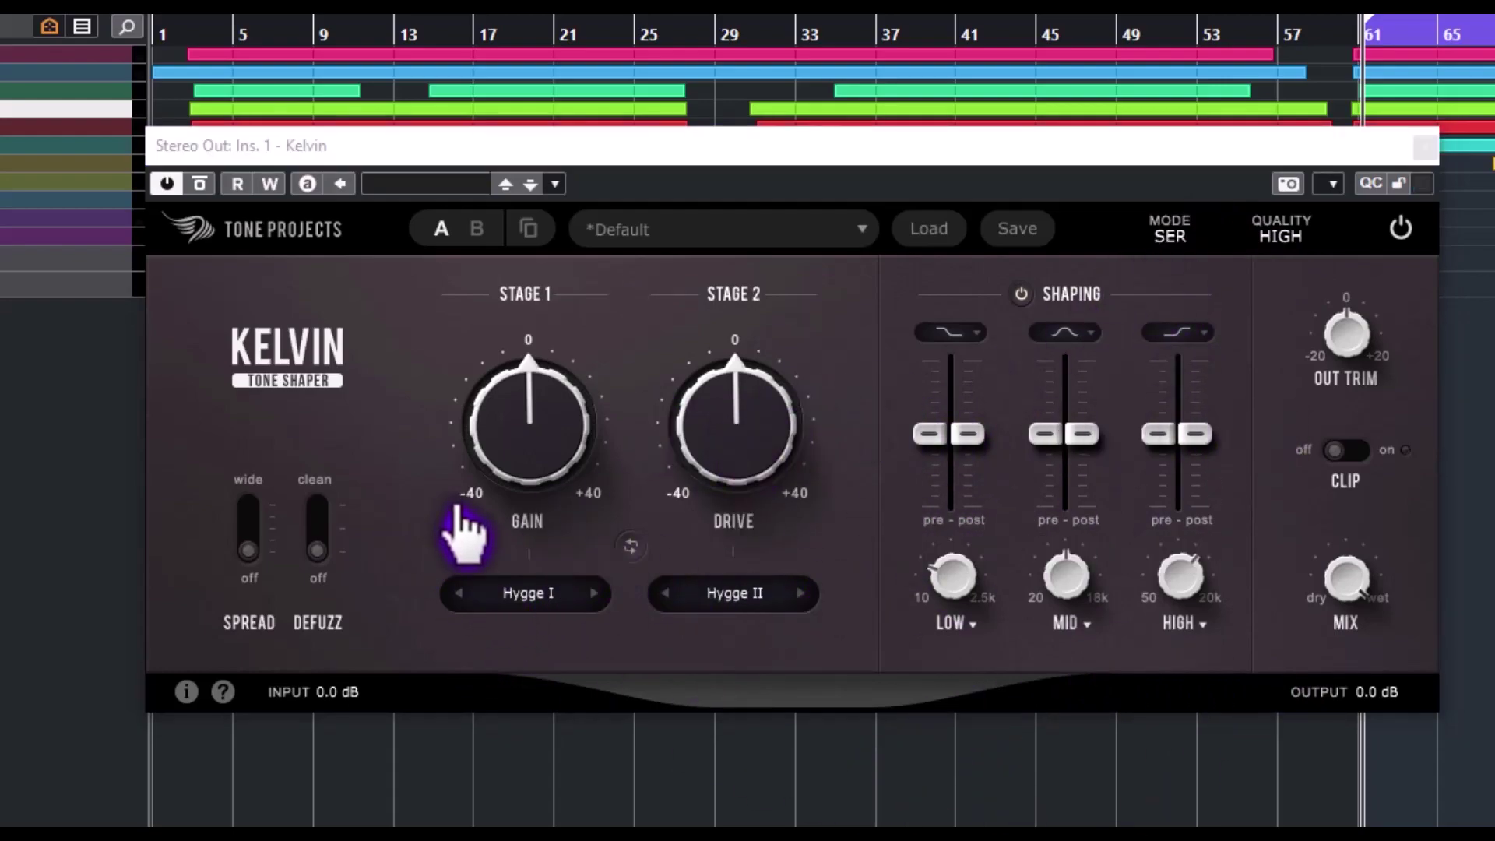
Turn the Stage 1 gain down to -40 dB and return it to 0 dB
{"action": "mouse_move", "coordinate": [487, 396]}
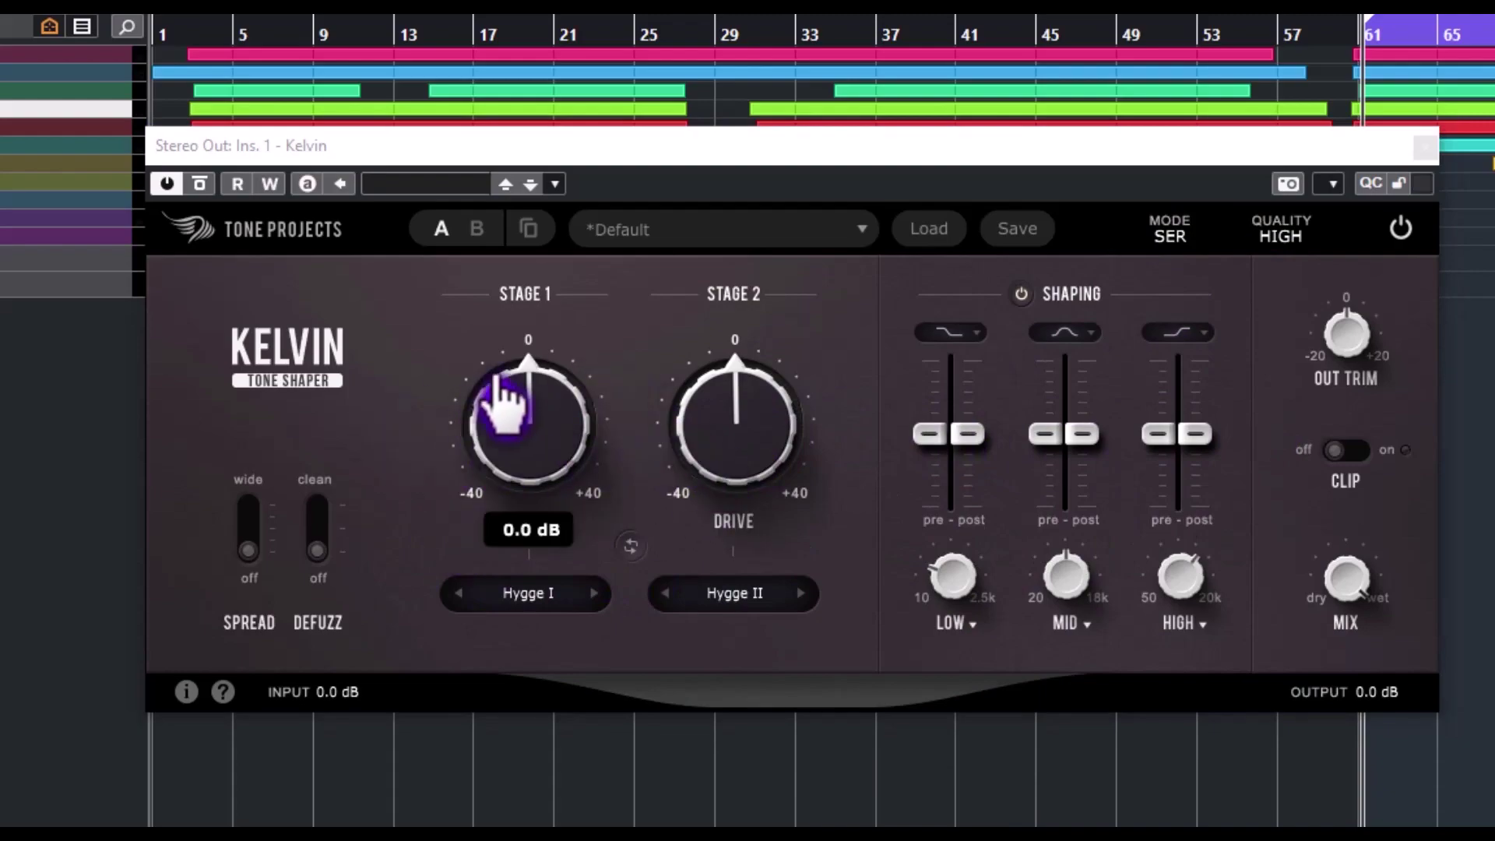
{"action": "mouse_move", "coordinate": [760, 499]}
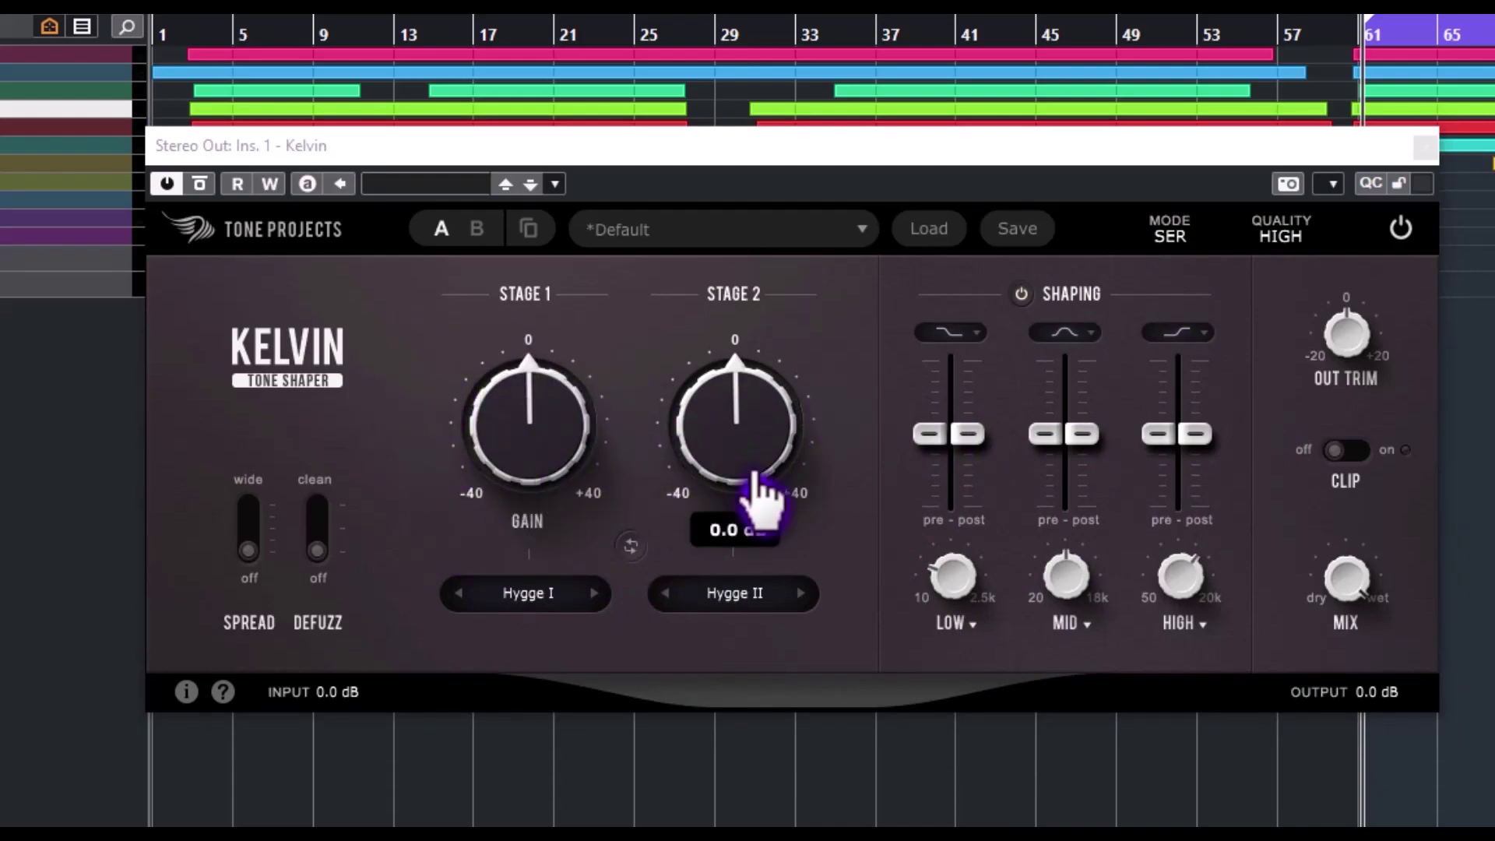
{"action": "mouse_move", "coordinate": [532, 498]}
{"action": "left_click_drag", "start_coordinate": [532, 498], "coordinate": [490, 744]}
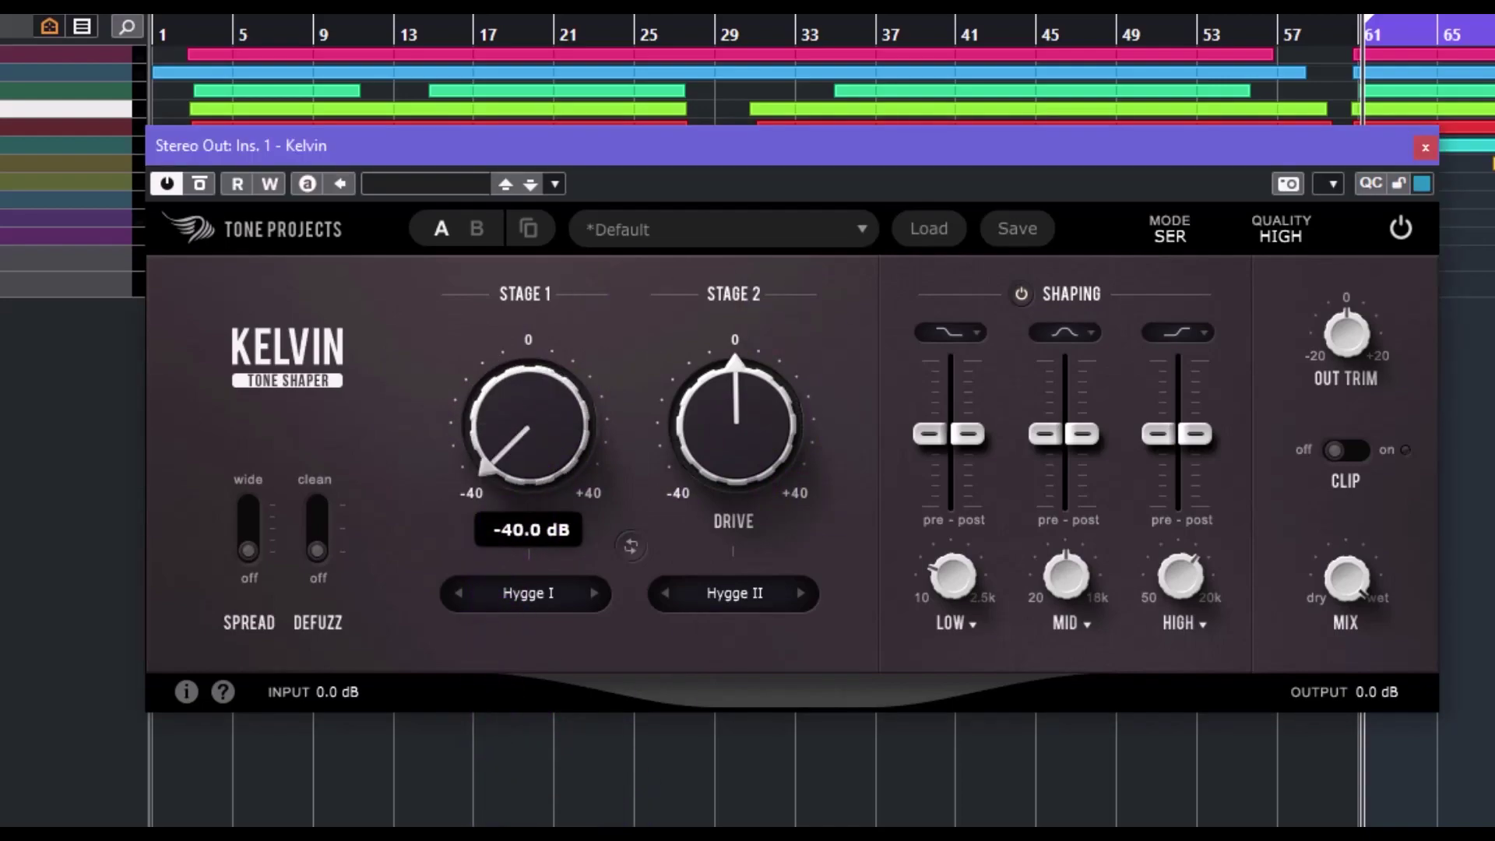
{"action": "mouse_move", "coordinate": [484, 448]}
{"action": "left_mouse_down"}
{"action": "mouse_move", "coordinate": [483, 400]}
{"action": "mouse_move", "coordinate": [477, 457]}
{"action": "left_mouse_up"}
Examine the transformer, tube, diode and pure harmonic models available for Stage 1
{"action": "left_click", "coordinate": [532, 601]}
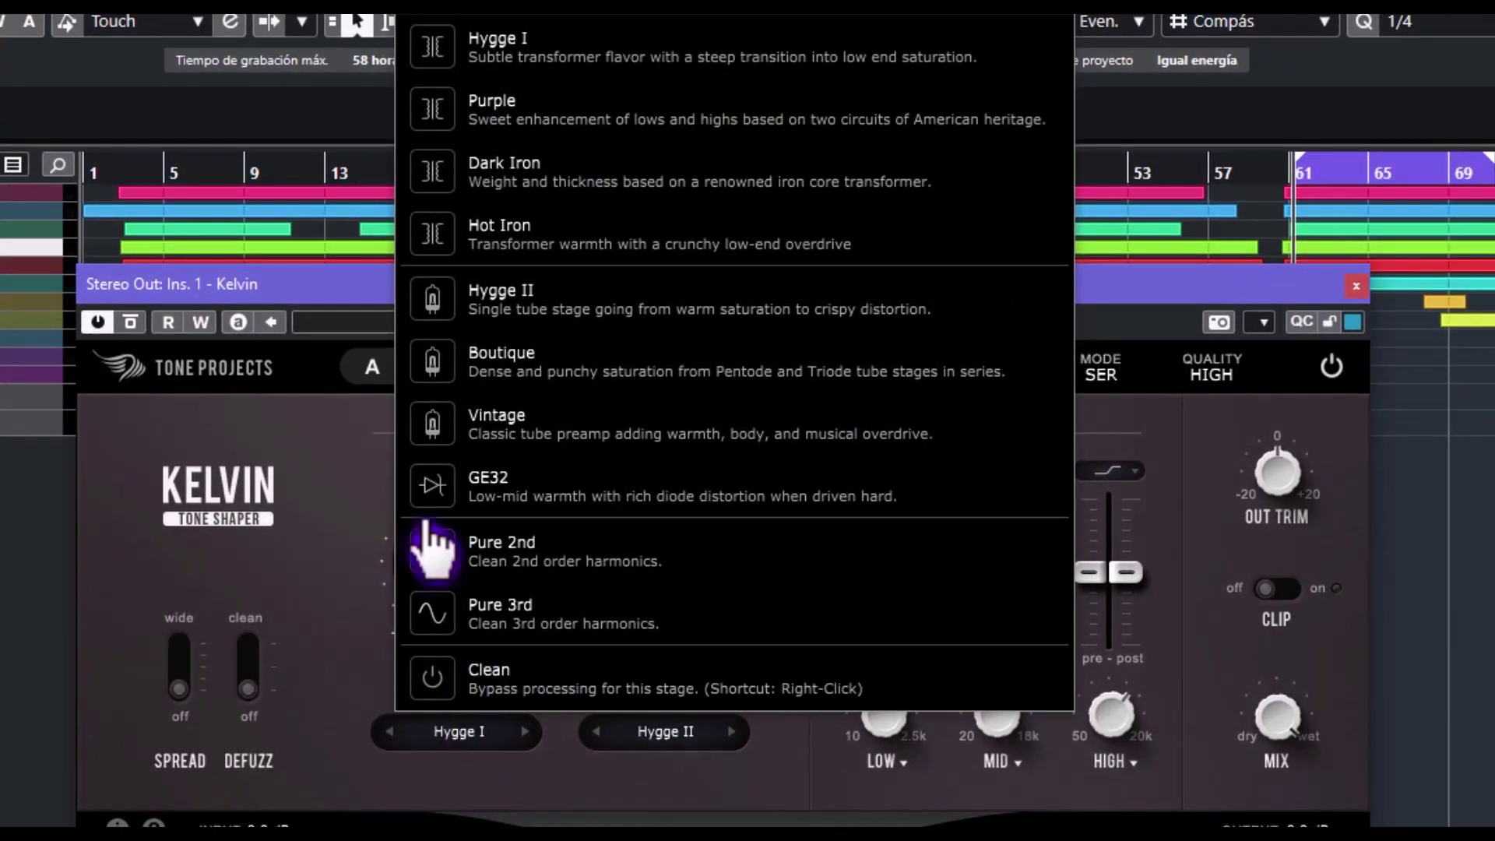
{"action": "left_click", "coordinate": [335, 518]}
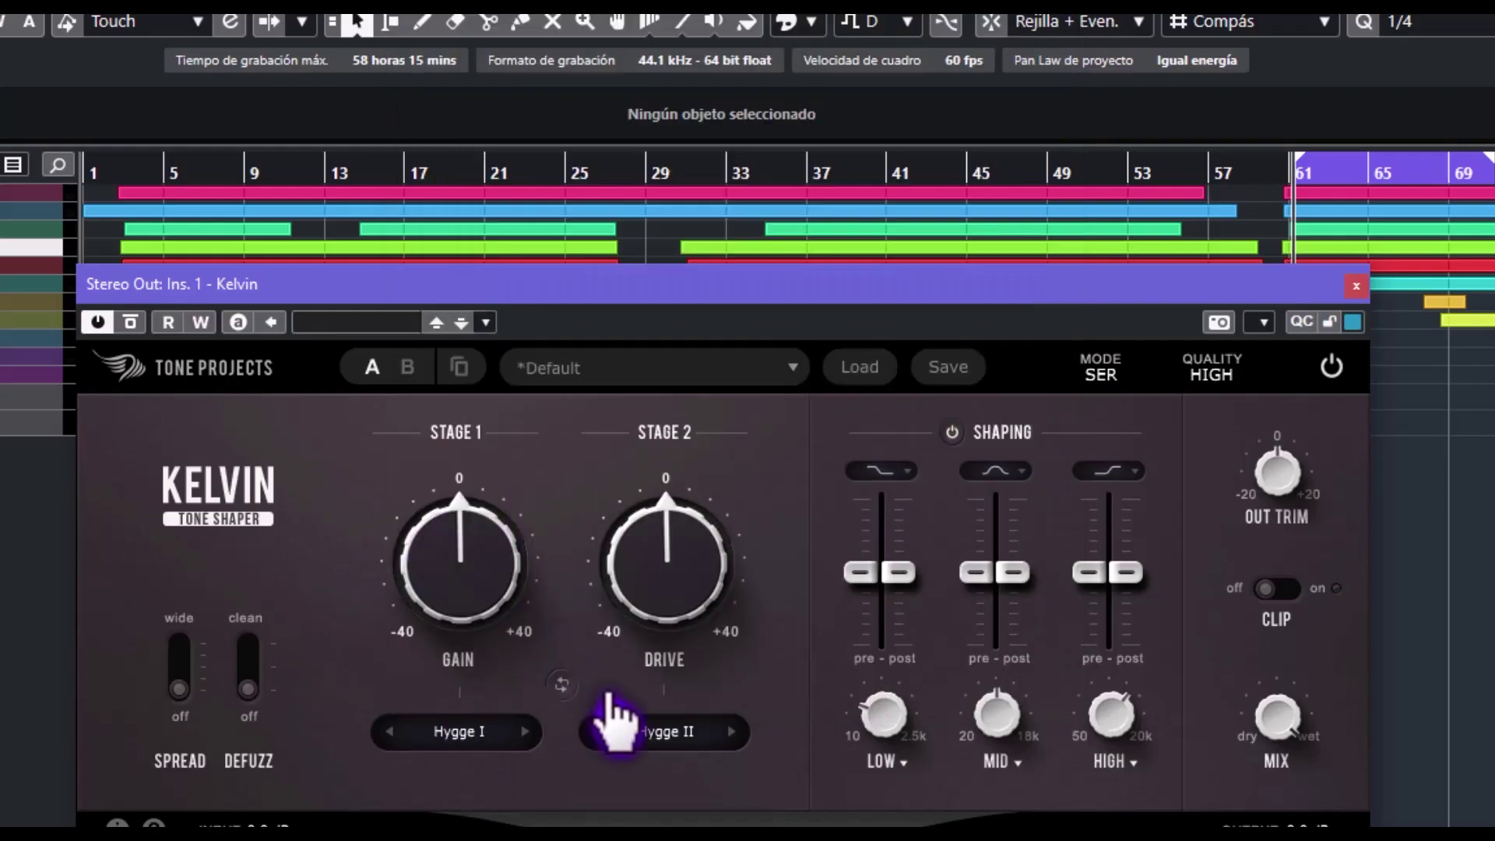
{"action": "mouse_move", "coordinate": [654, 568]}
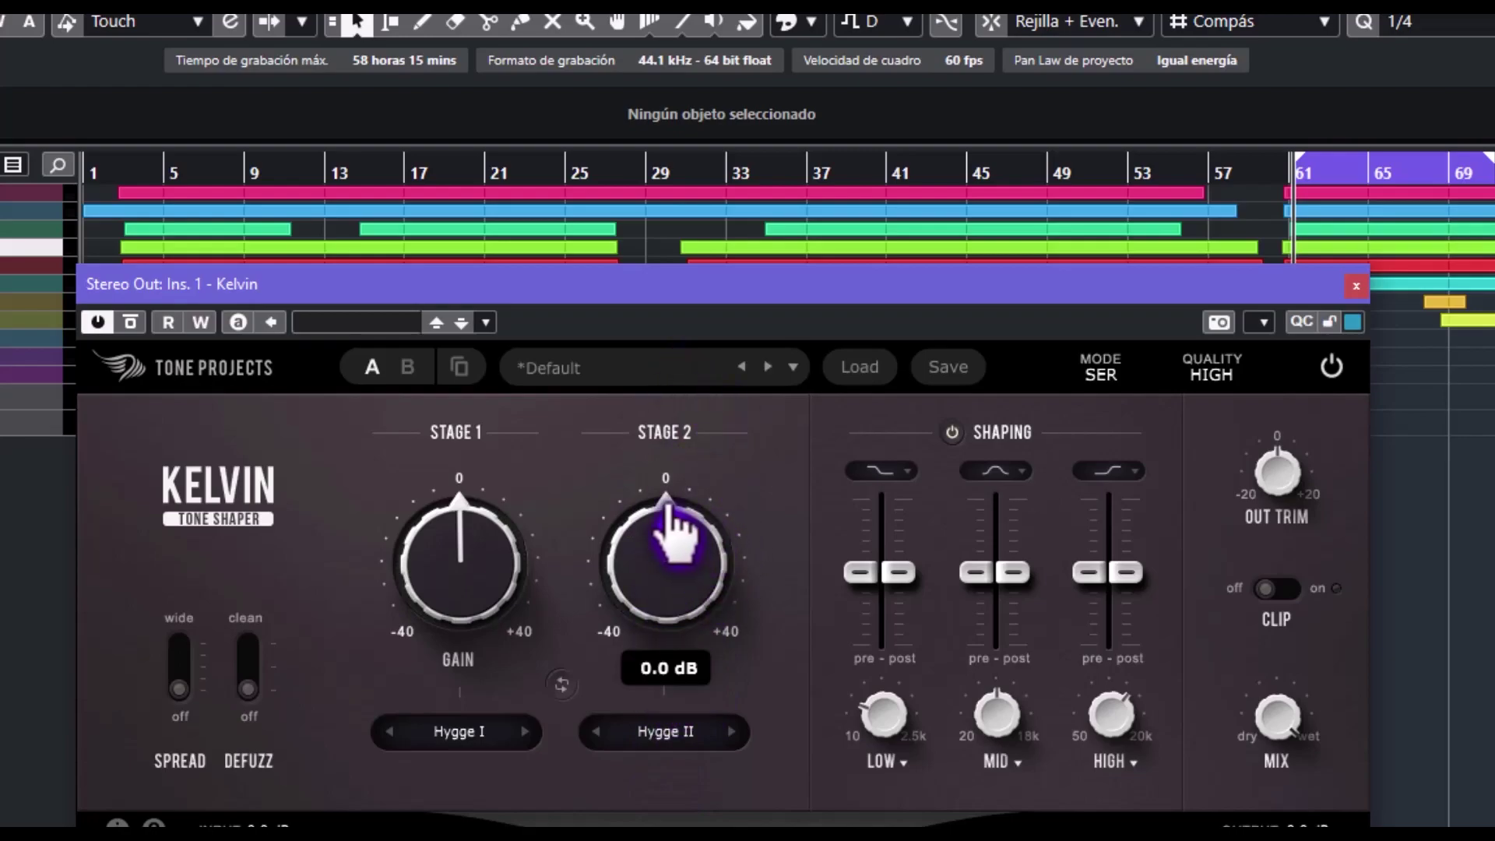
Examine the transformer, tube, diode and pure harmonic models available for Stage 2
{"action": "left_click", "coordinate": [662, 732]}
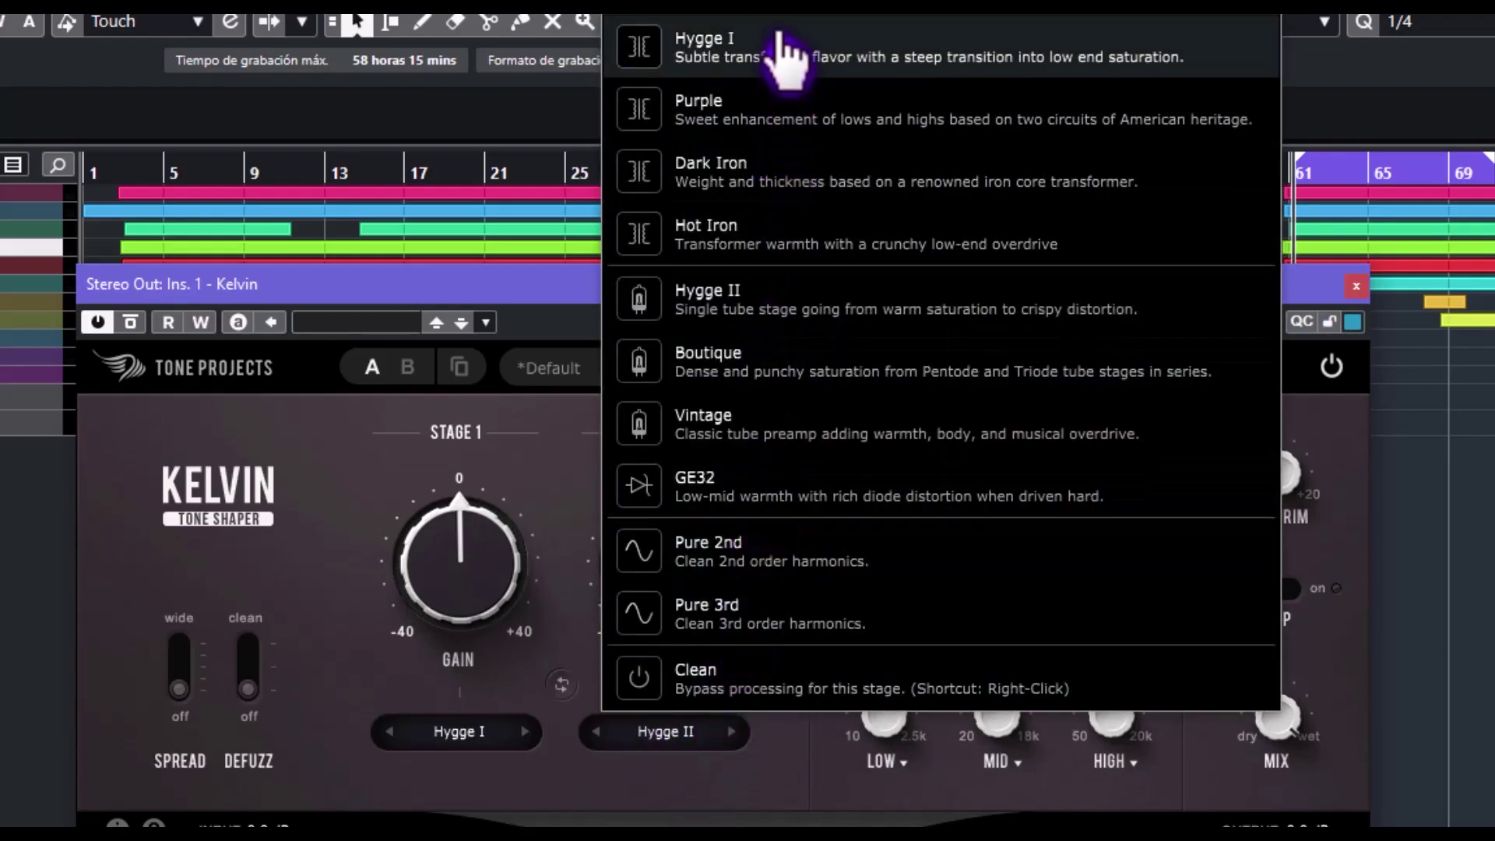
{"action": "left_click", "coordinate": [559, 685]}
{"action": "left_click", "coordinate": [556, 626]}
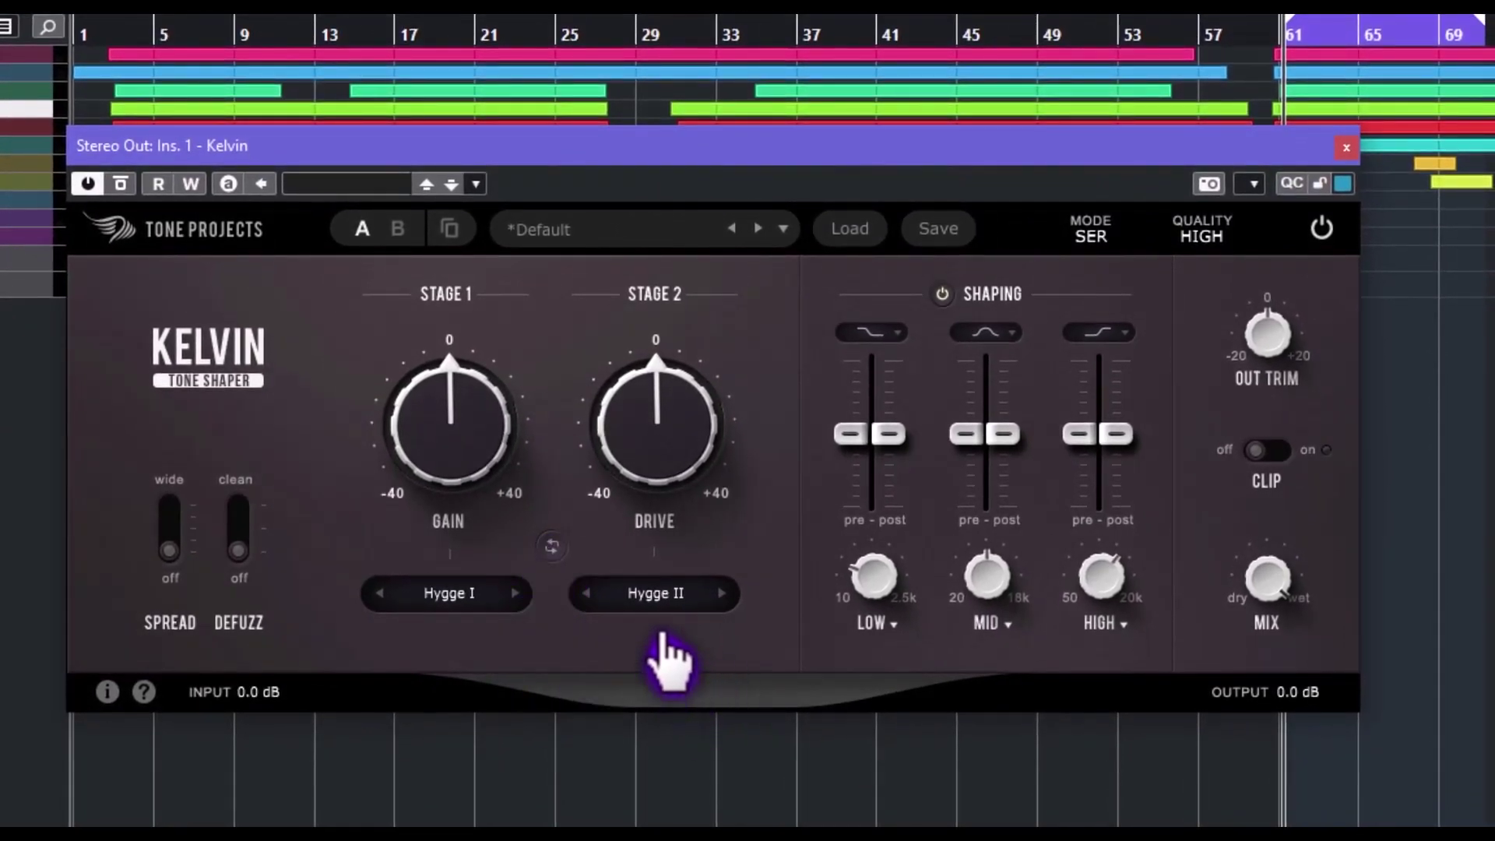
Swap Stage 1 with Stage 2, then swap them back to the Hygge I and Hygge II order
{"action": "left_click", "coordinate": [551, 545]}
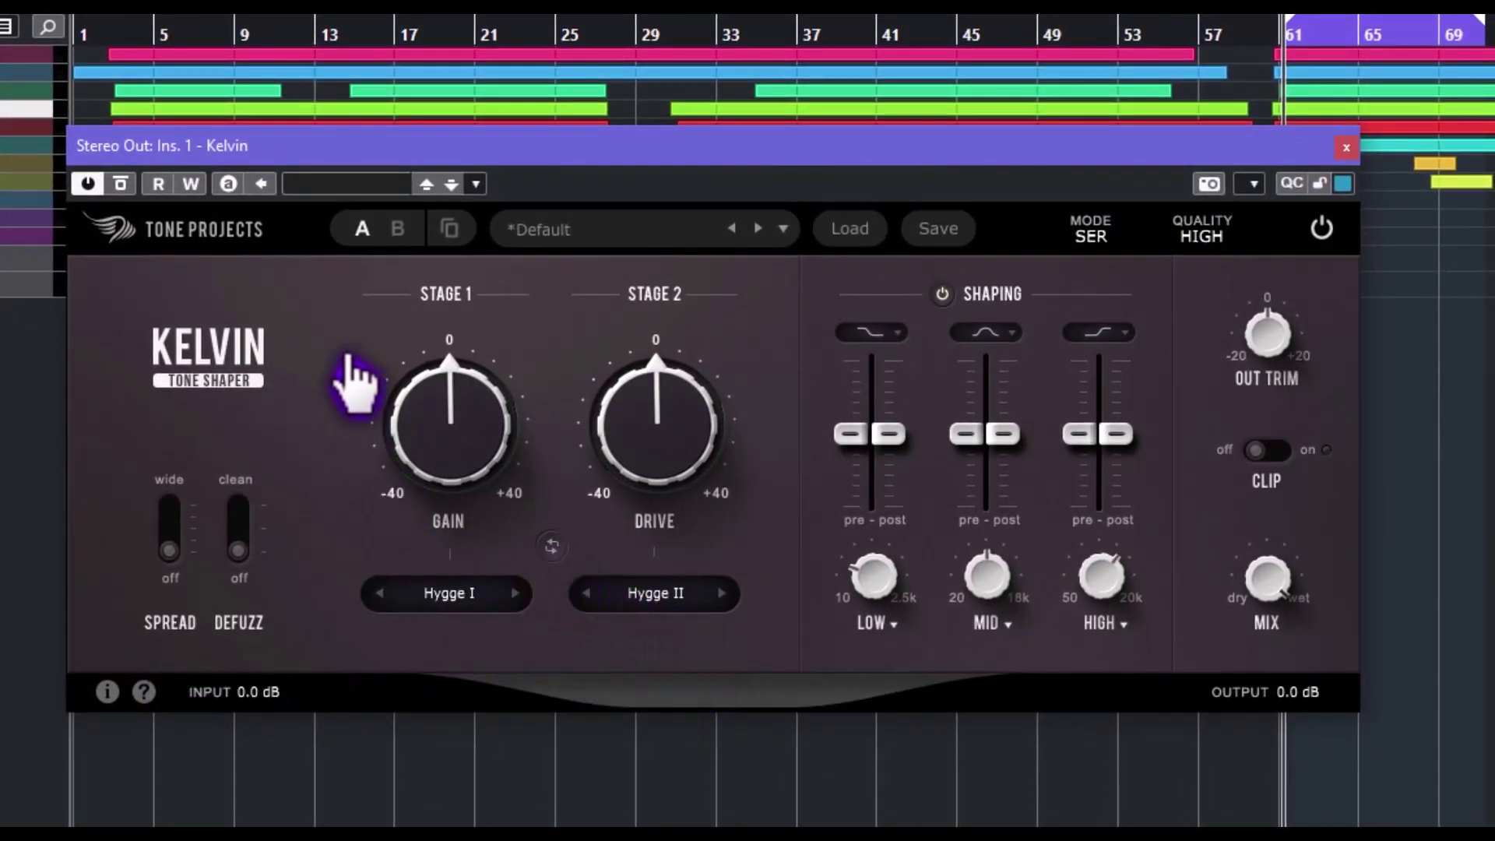
{"action": "left_click", "coordinate": [551, 547]}
{"action": "left_click", "coordinate": [551, 547]}
Turn both the Stage 1 gain and the Stage 2 drive up to +40 dB
{"action": "mouse_move", "coordinate": [650, 490]}
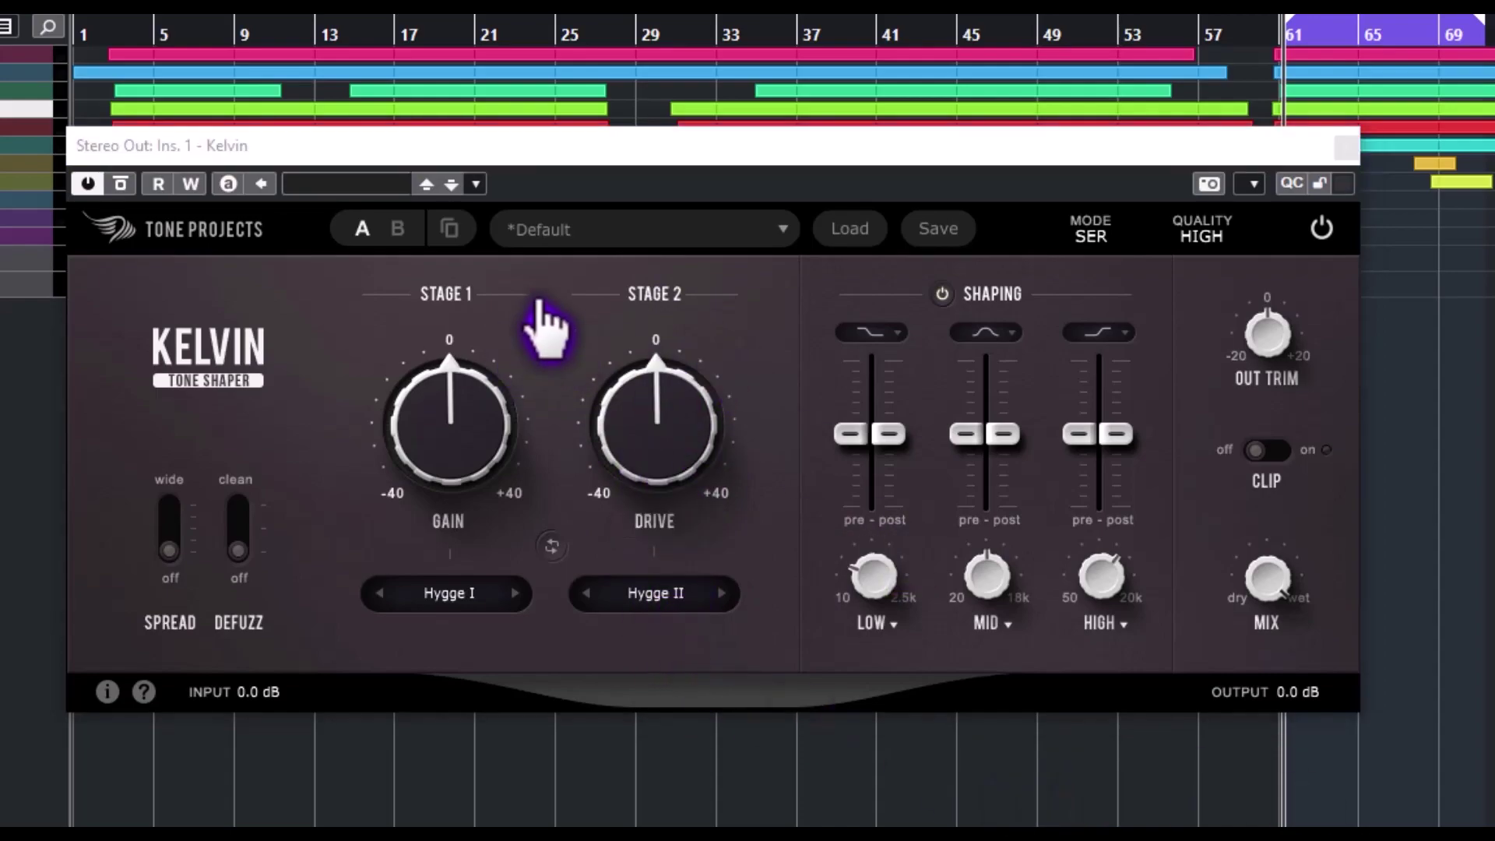
{"action": "left_click_drag", "start_coordinate": [450, 440], "coordinate": [425, 148]}
{"action": "left_click_drag", "start_coordinate": [677, 390], "coordinate": [686, 97]}
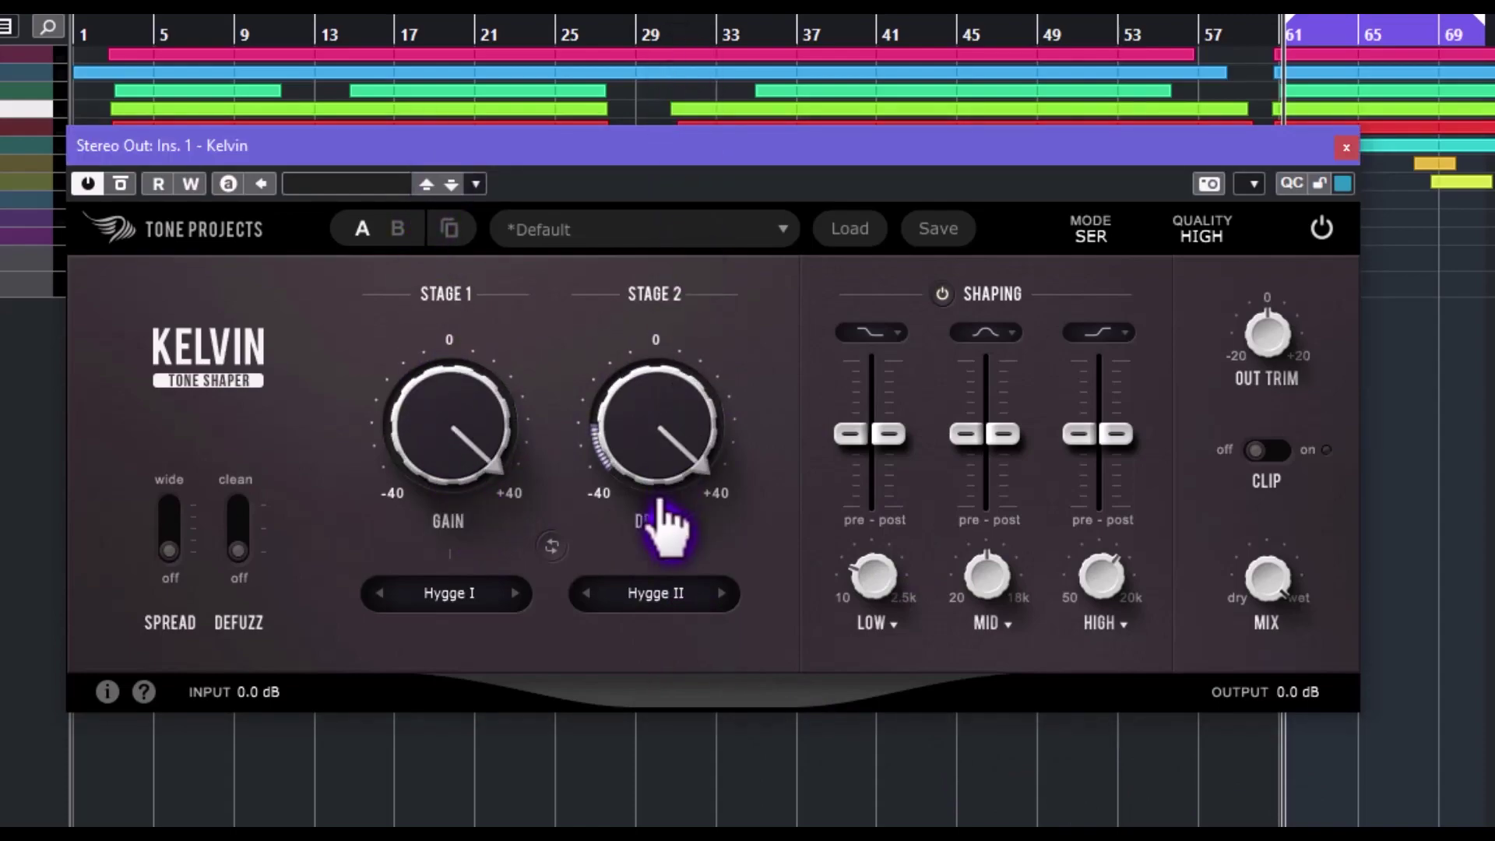
Set the Stage 1 gain to 0 dB and the Stage 2 drive to 0.5 dB, and nudge the output trim slightly below 0
{"action": "left_click_drag", "start_coordinate": [662, 409], "coordinate": [677, 709]}
{"action": "left_click_drag", "start_coordinate": [360, 465], "coordinate": [498, 724]}
{"action": "left_click_drag", "start_coordinate": [623, 467], "coordinate": [723, 506]}
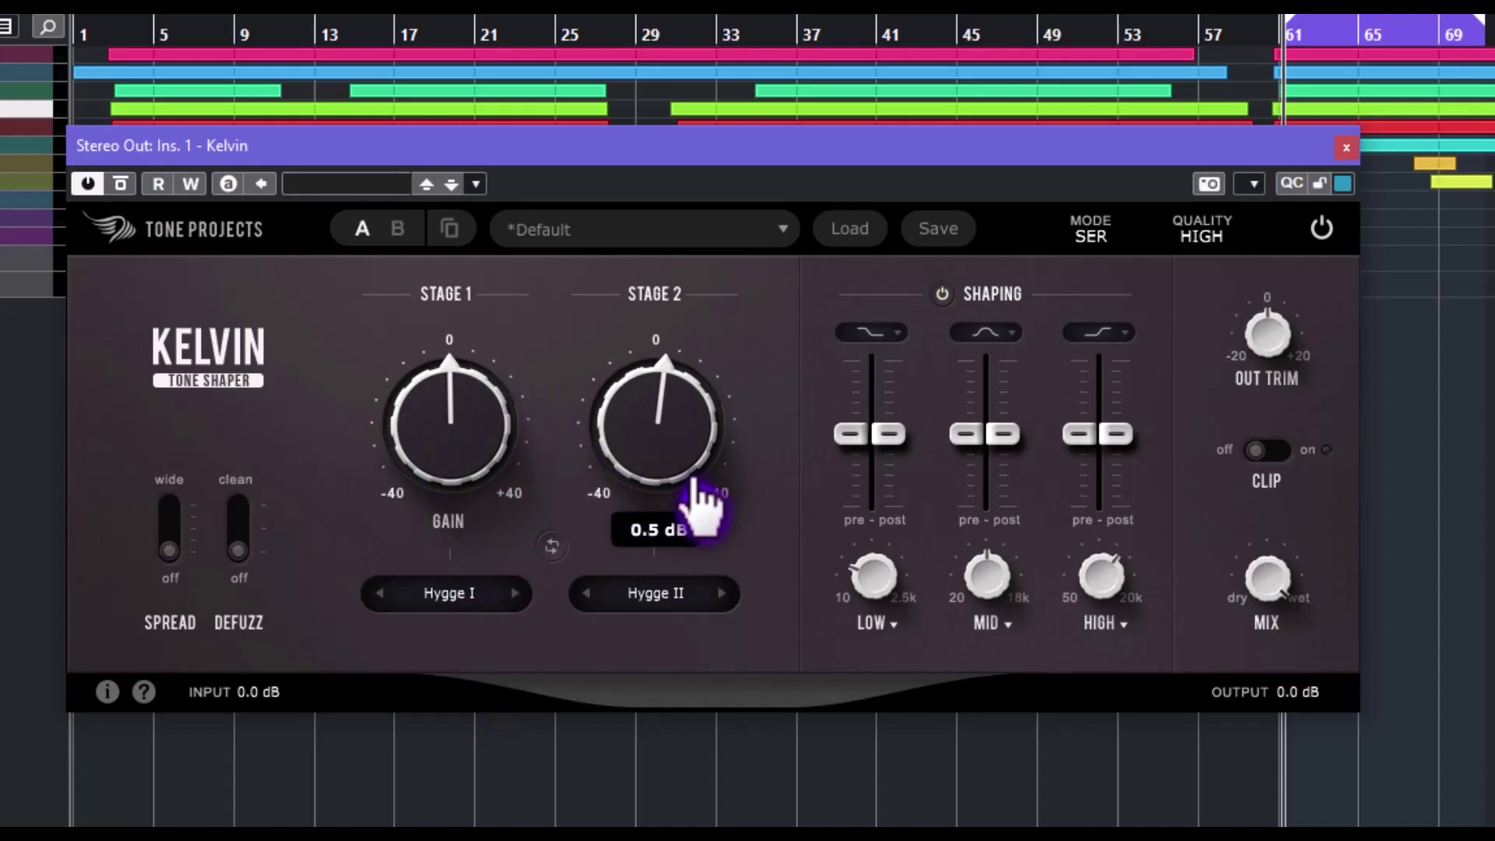
{"action": "left_click_drag", "start_coordinate": [705, 506], "coordinate": [705, 507]}
{"action": "left_click_drag", "start_coordinate": [1291, 354], "coordinate": [1195, 384]}
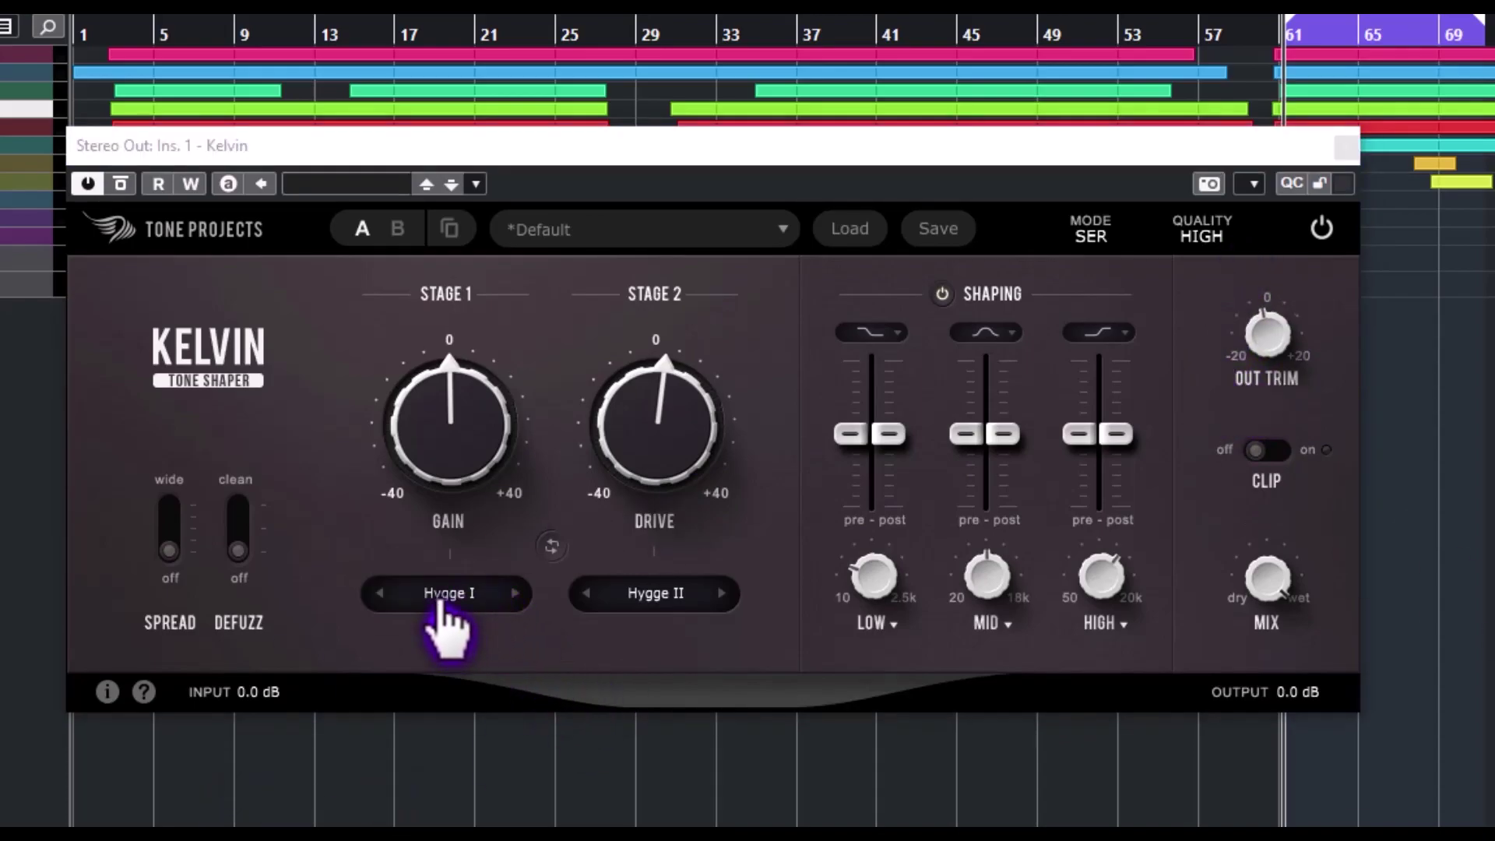
Set the Stage 1 model to Vintage and the Stage 2 model to Dark Iron
{"action": "left_click", "coordinate": [448, 594]}
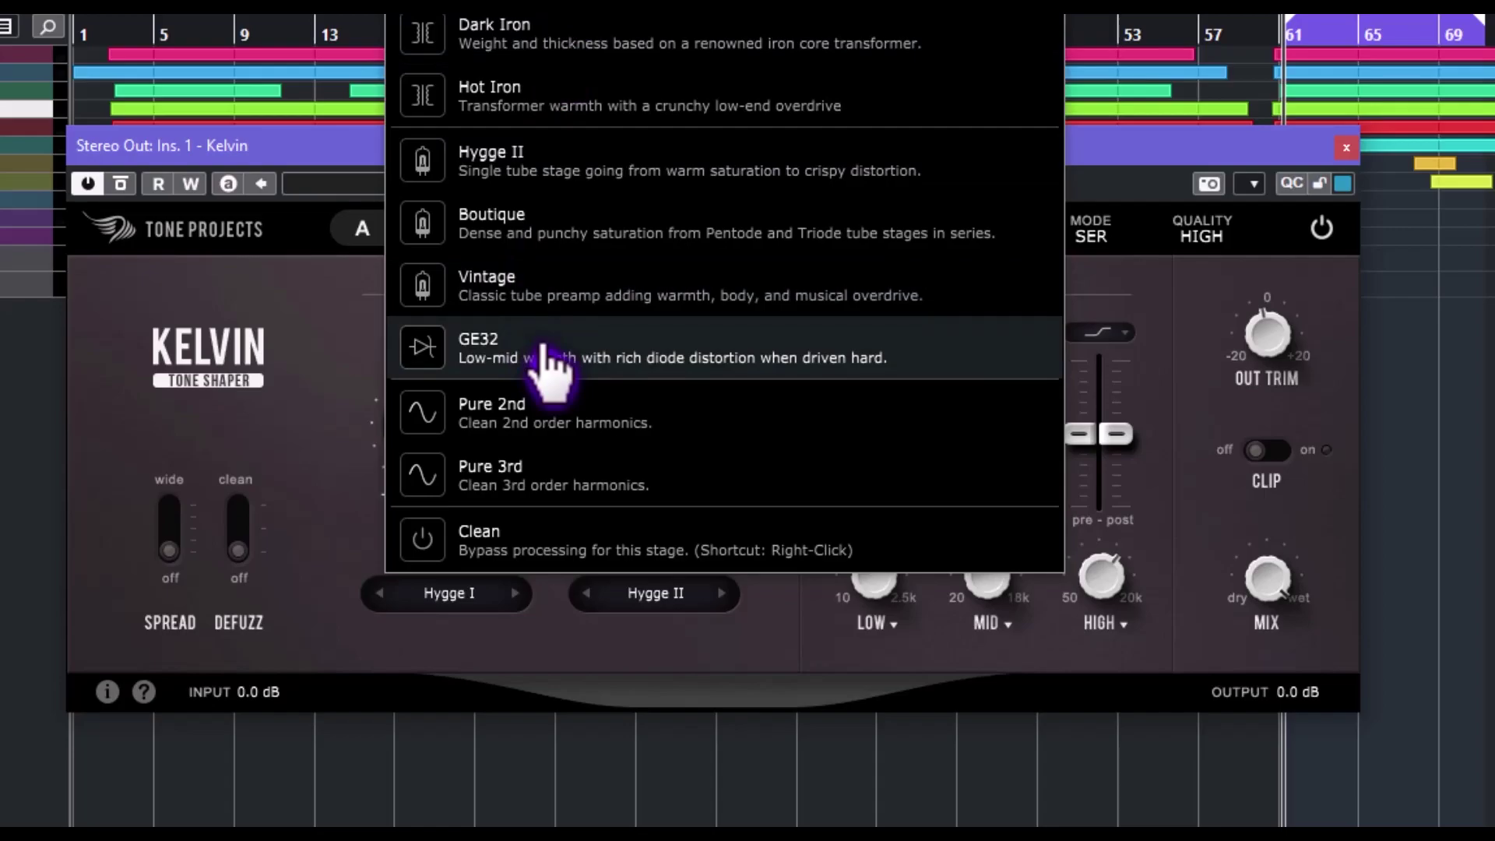
{"action": "left_click", "coordinate": [277, 440]}
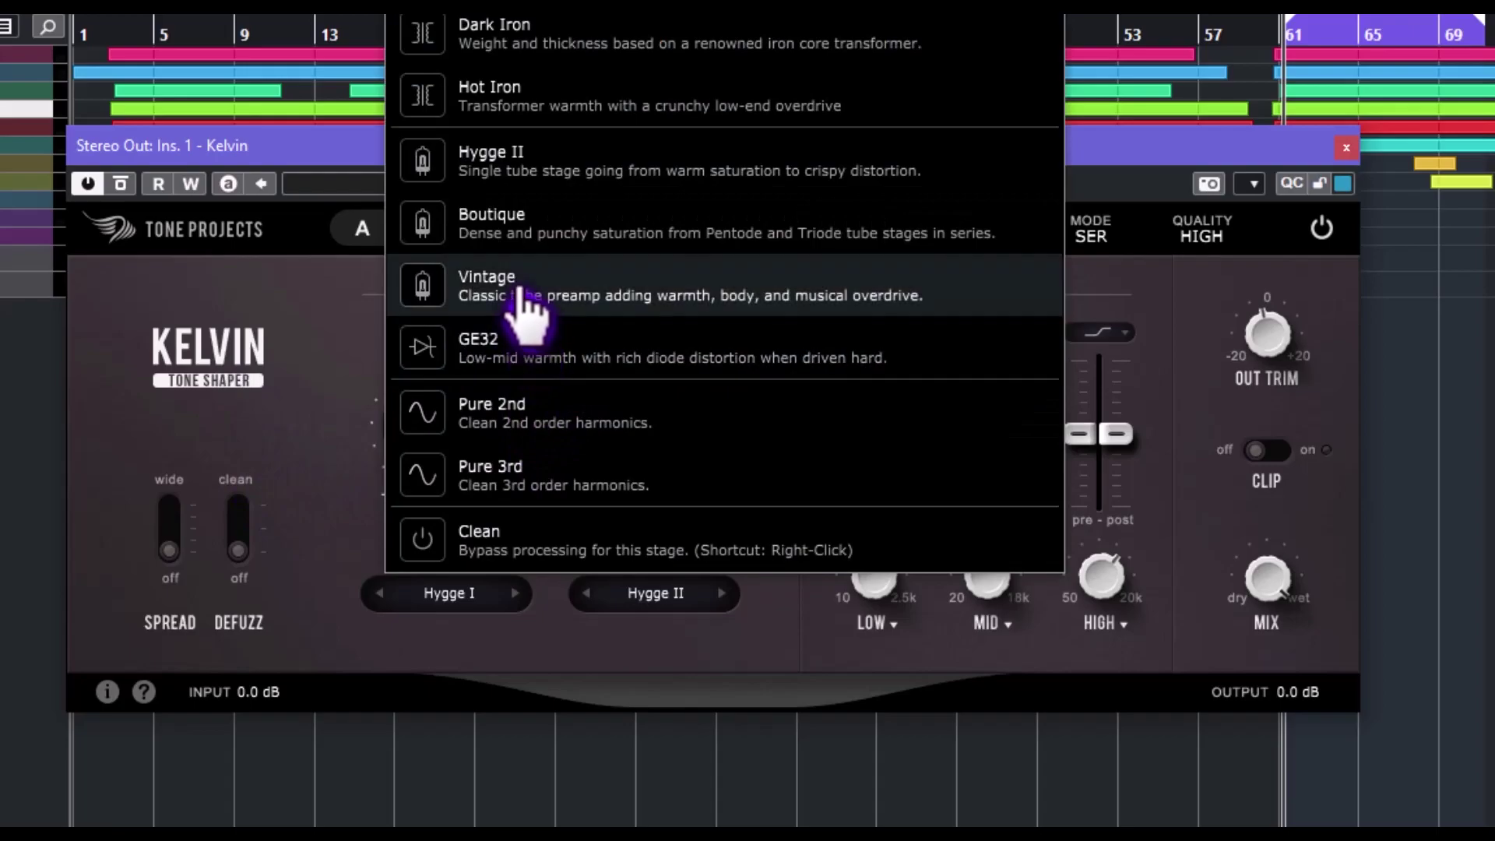
{"action": "left_click", "coordinate": [560, 293]}
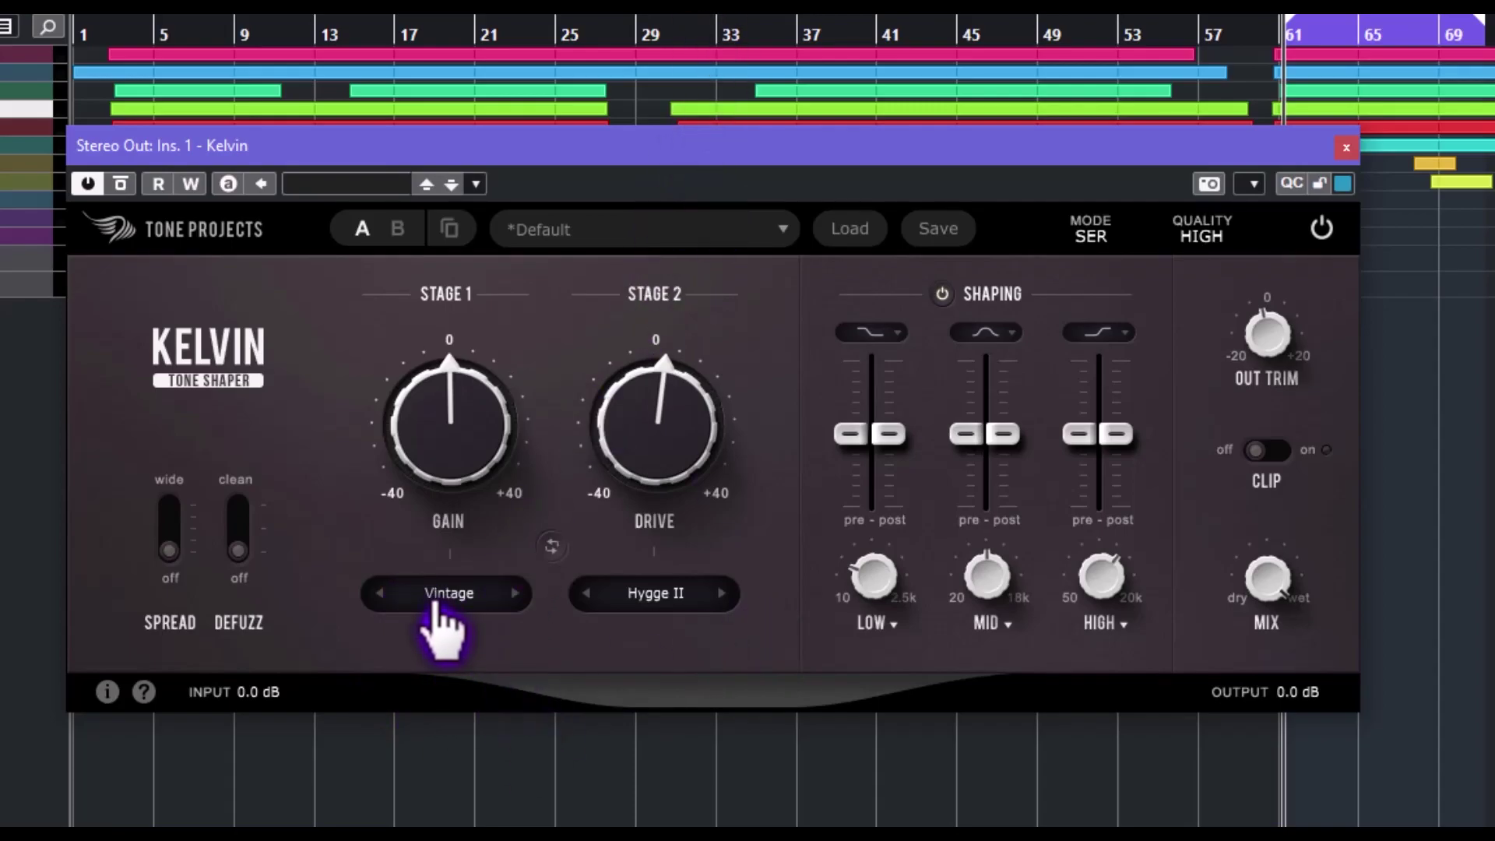
{"action": "left_click", "coordinate": [627, 604]}
{"action": "left_click", "coordinate": [802, 36]}
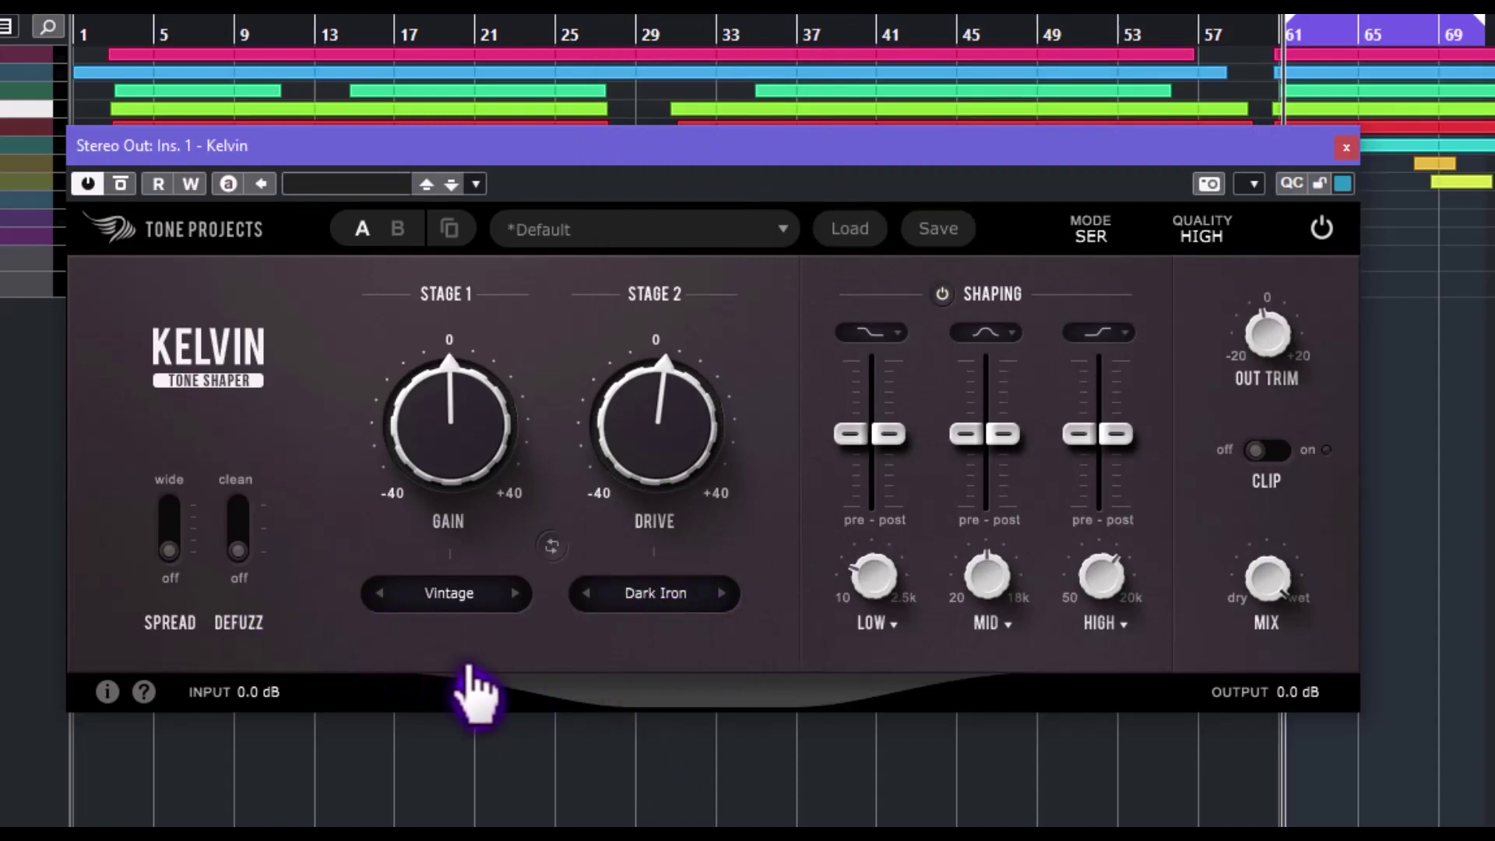
Swap the Vintage and Dark Iron stages, then restore their original order
{"action": "left_click", "coordinate": [552, 546]}
{"action": "left_click", "coordinate": [553, 545]}
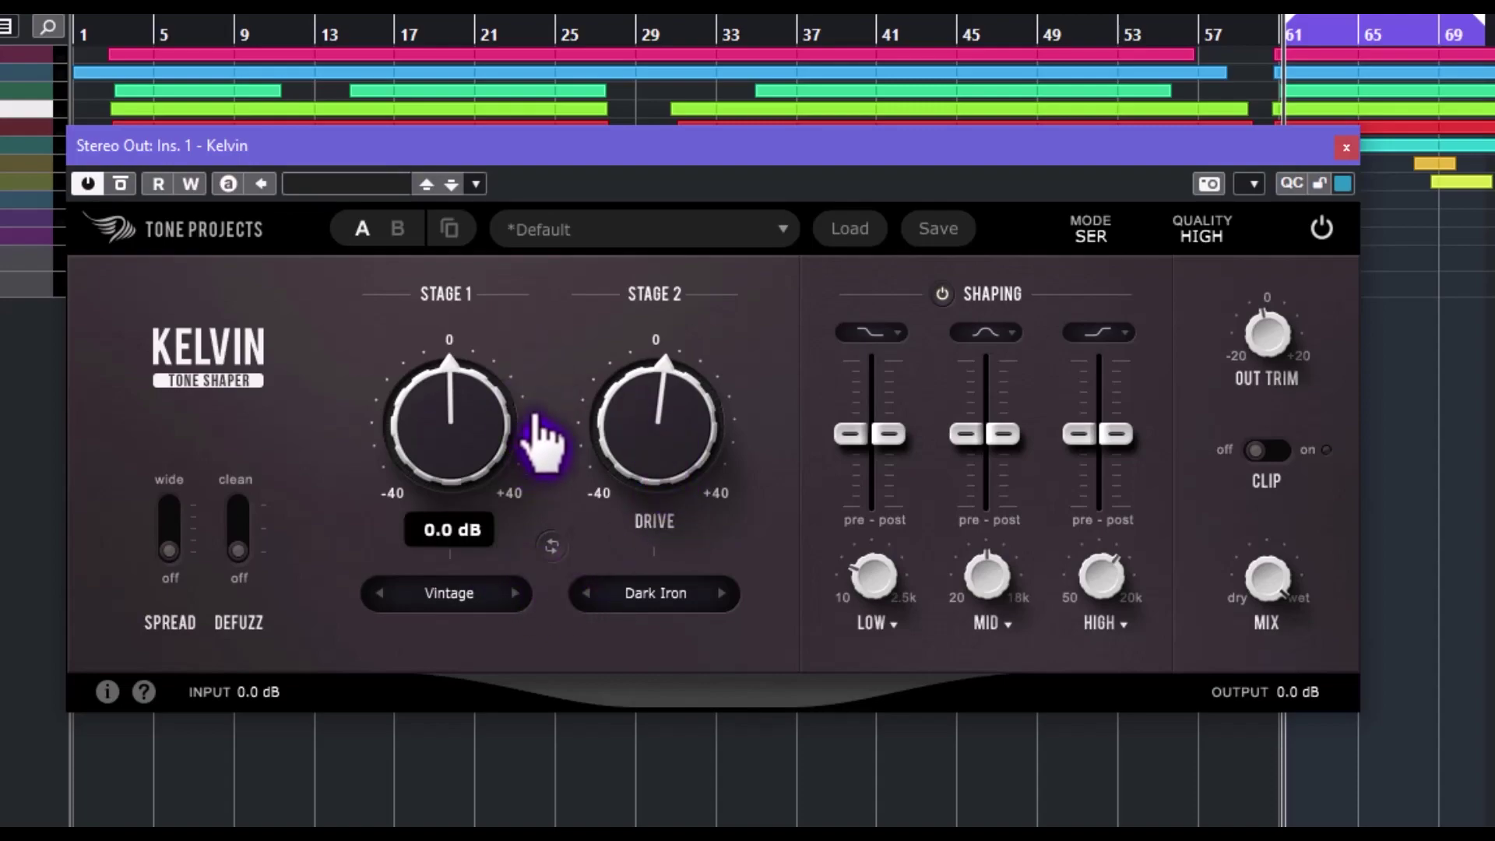
{"action": "mouse_move", "coordinate": [534, 516]}
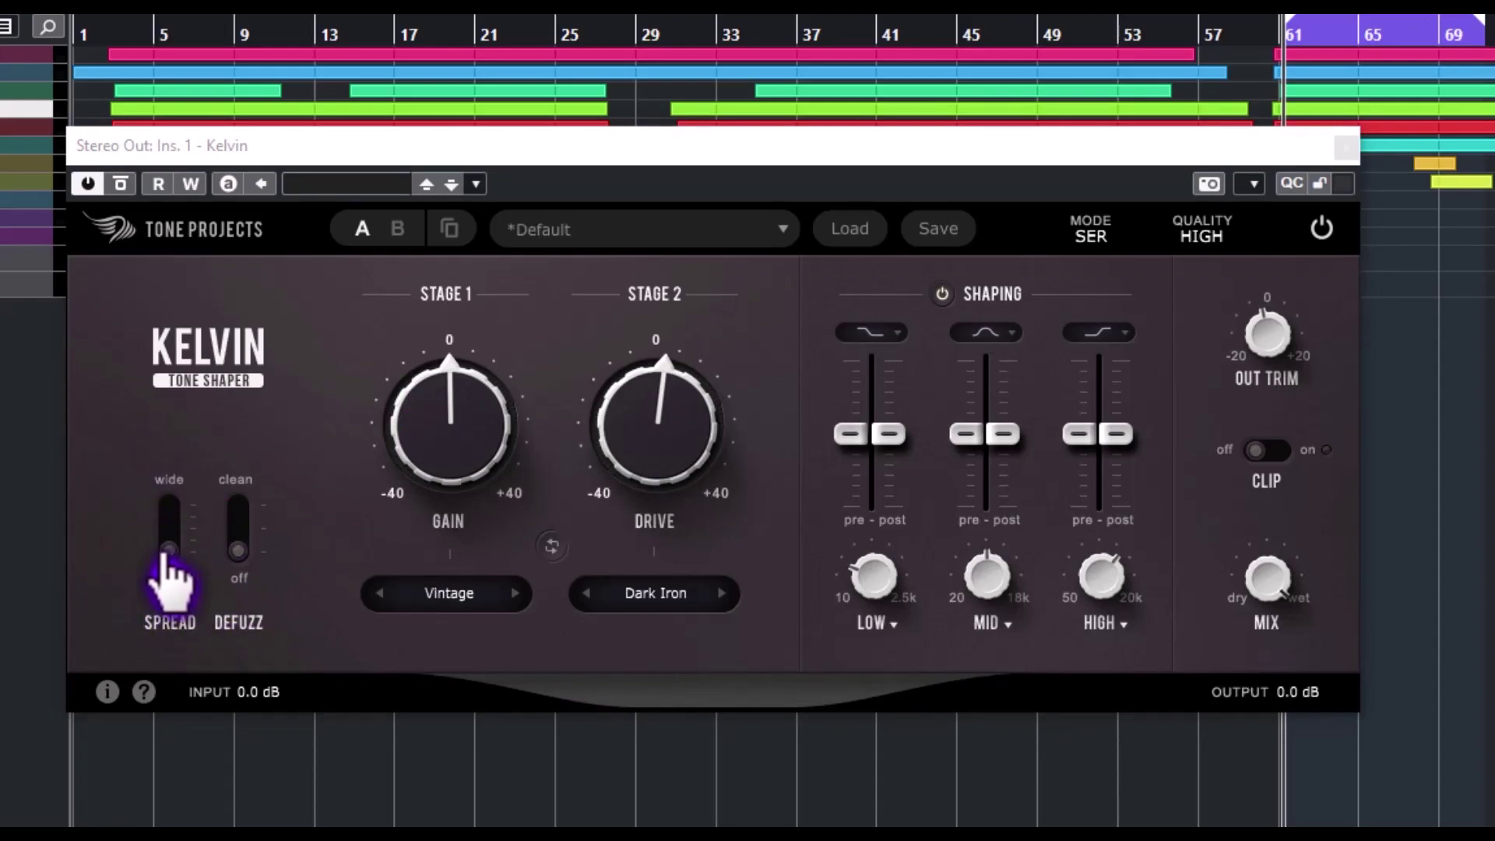
Set Defuzz fully to clean and review the available processing modes
{"action": "left_click", "coordinate": [170, 549]}
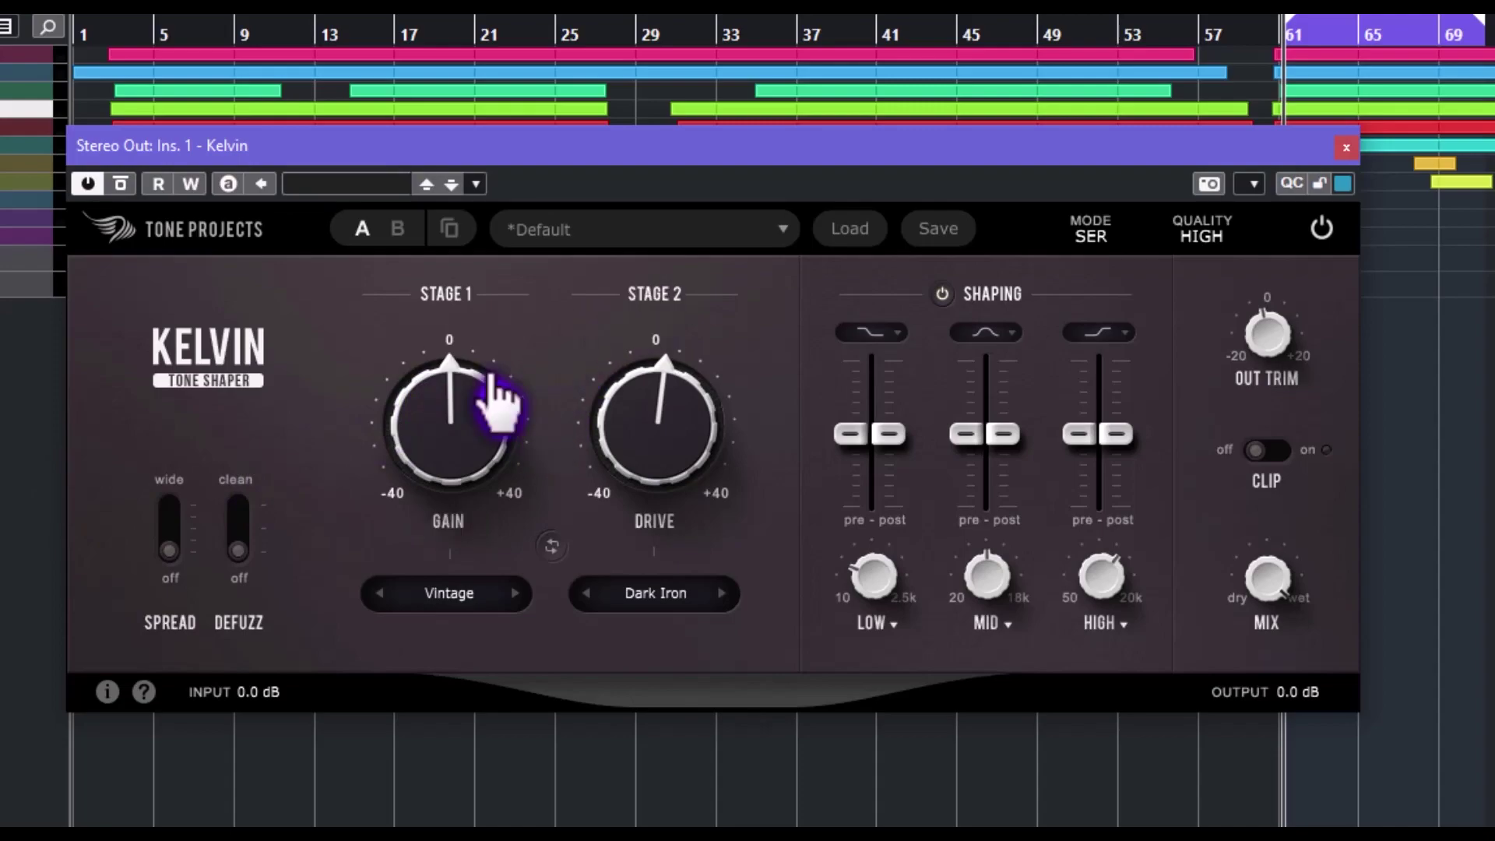
{"action": "left_click", "coordinate": [236, 546]}
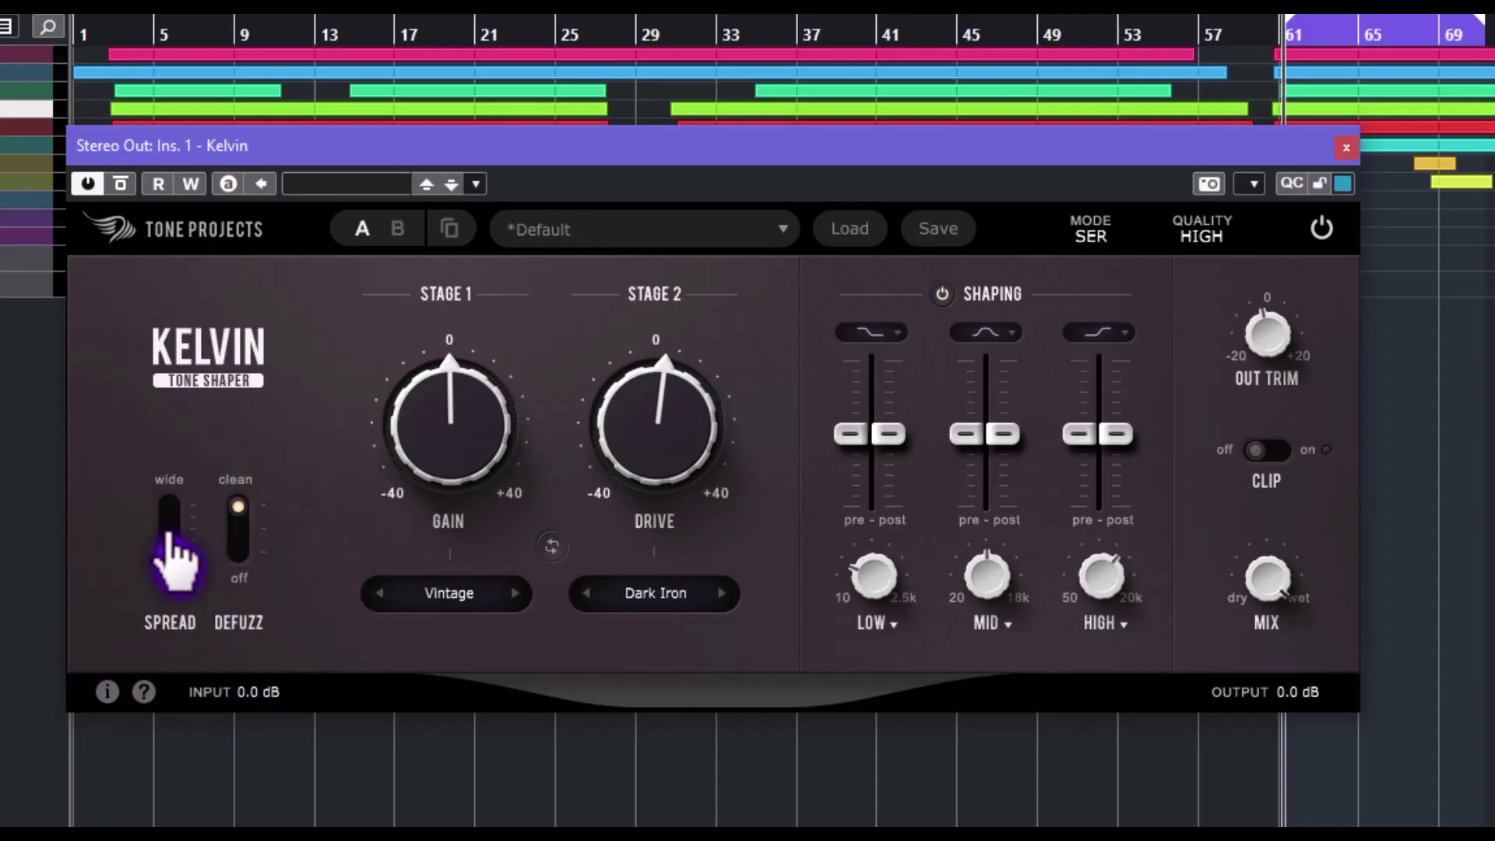
{"action": "left_click", "coordinate": [1091, 234]}
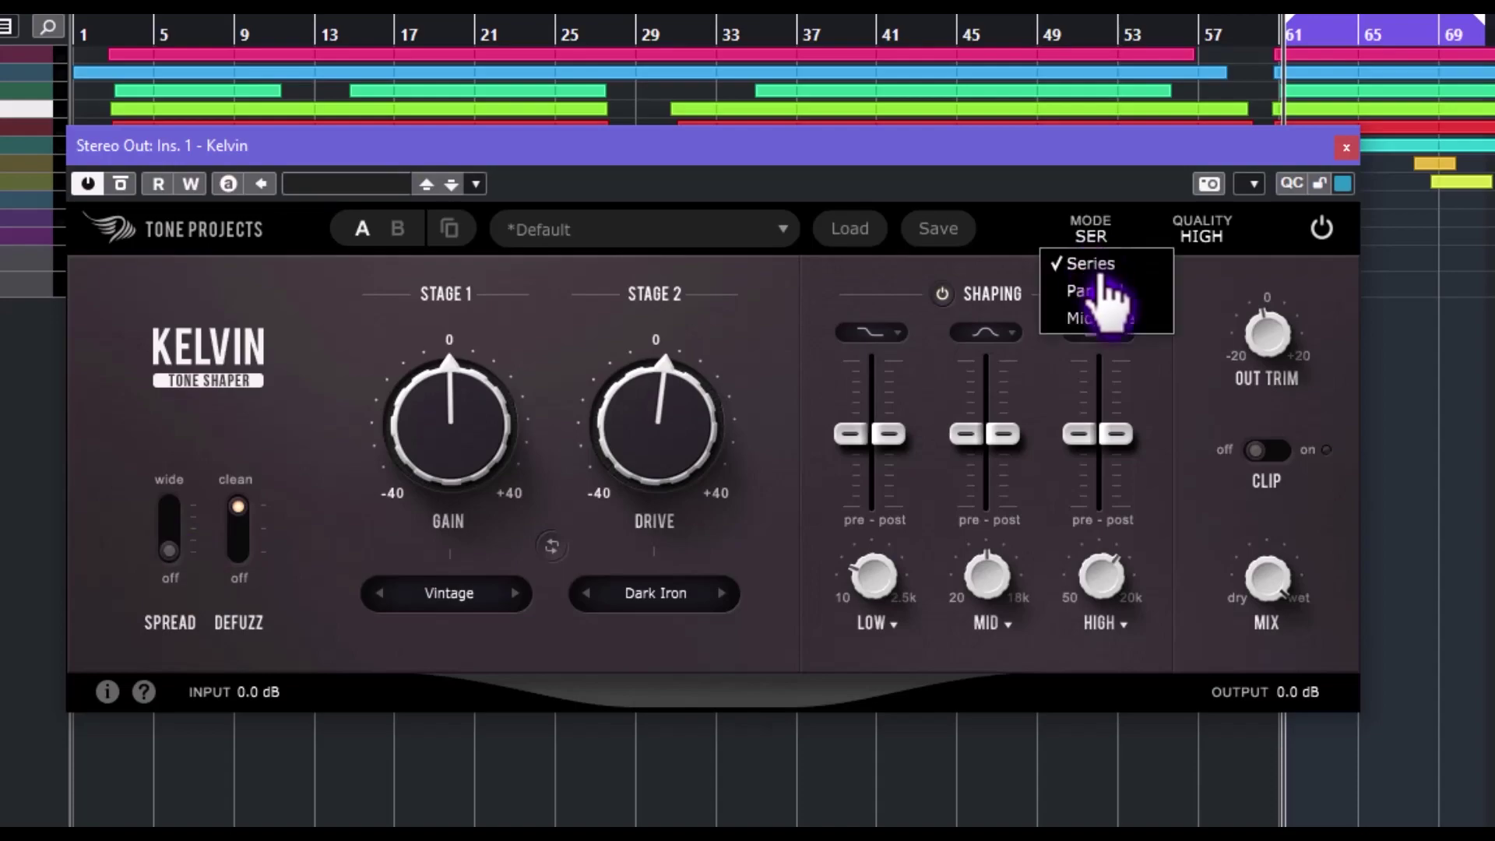
{"action": "left_click", "coordinate": [1137, 401]}
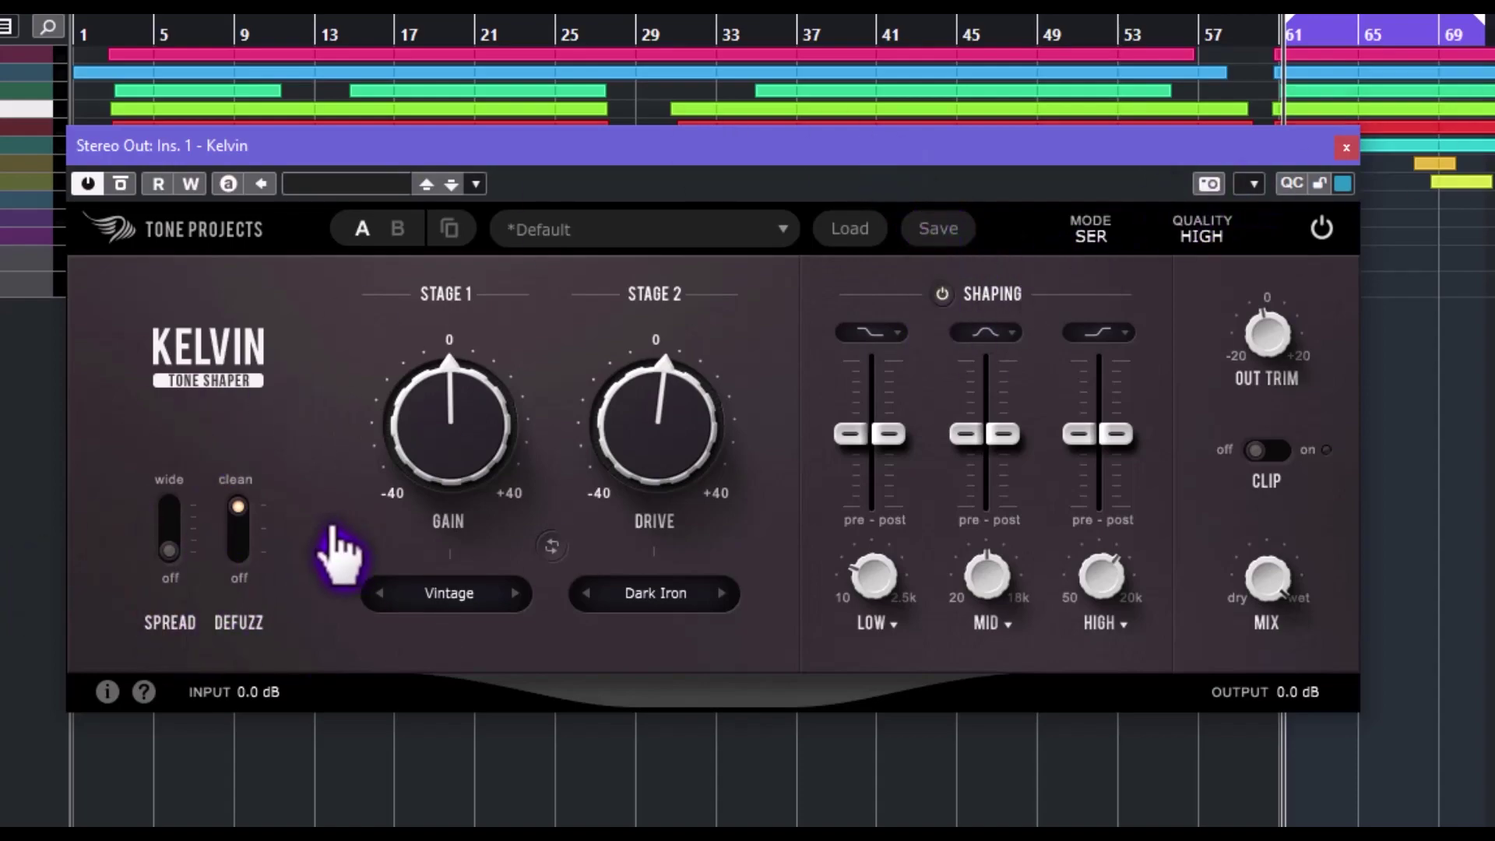
Set Spread slightly above off and check the Series, Parallel and Mid/Side processing modes
{"action": "left_click_drag", "start_coordinate": [168, 549], "coordinate": [168, 506]}
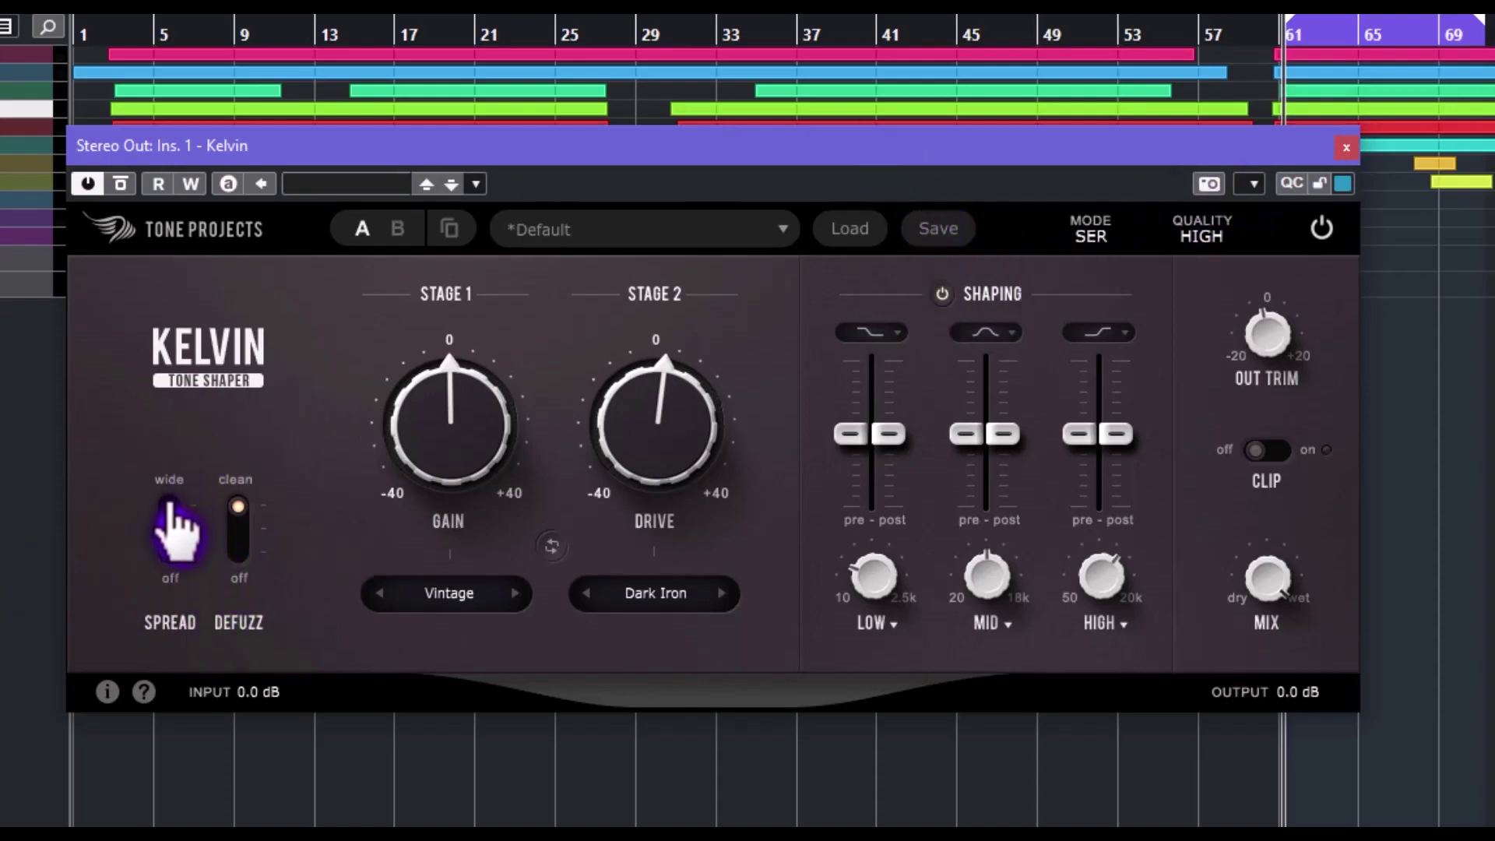
{"action": "left_click", "coordinate": [1090, 237]}
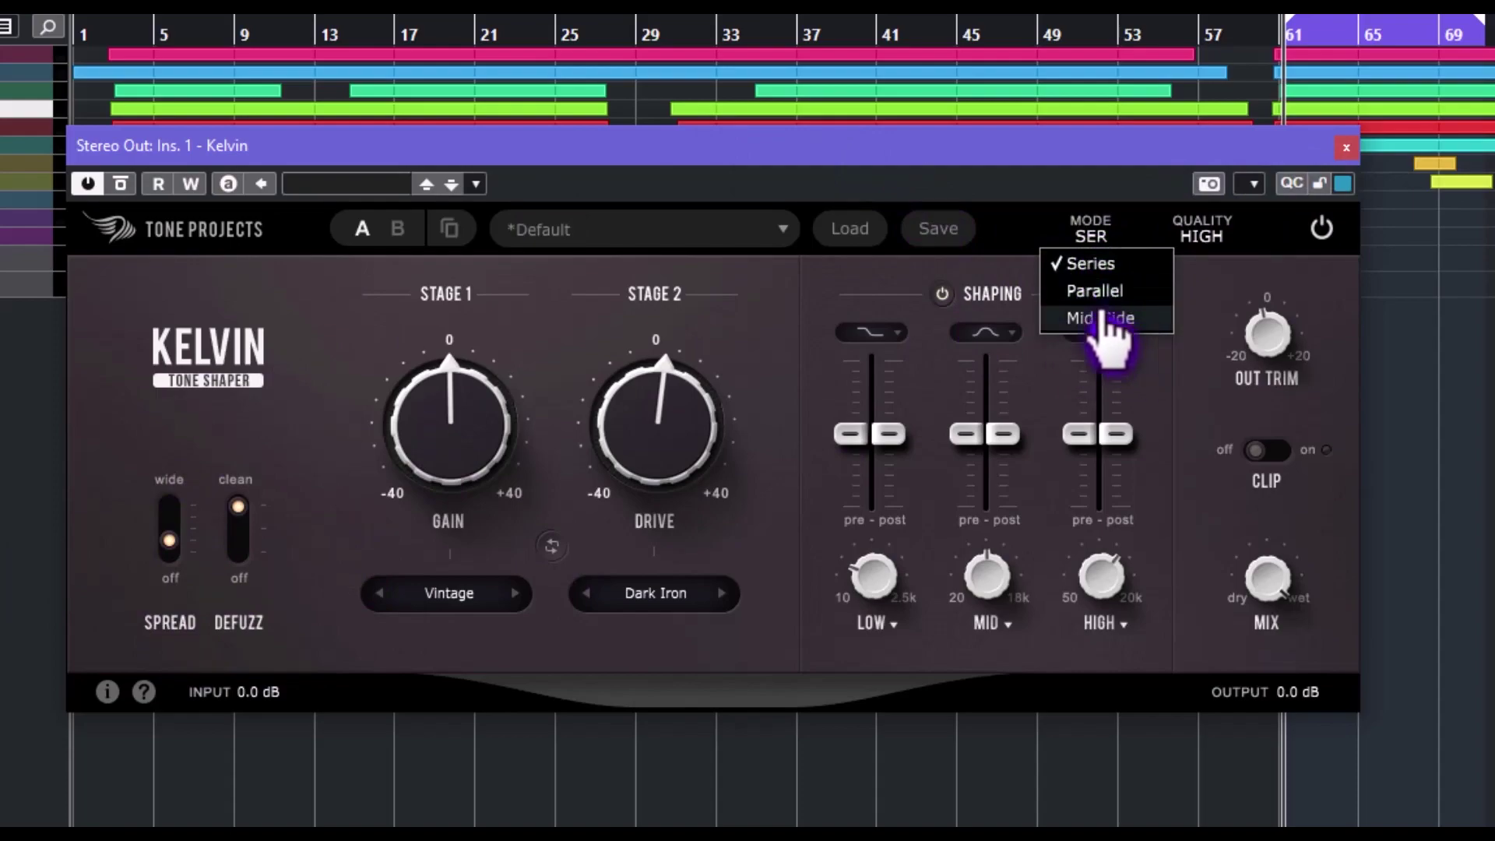
{"action": "left_click", "coordinate": [1125, 233]}
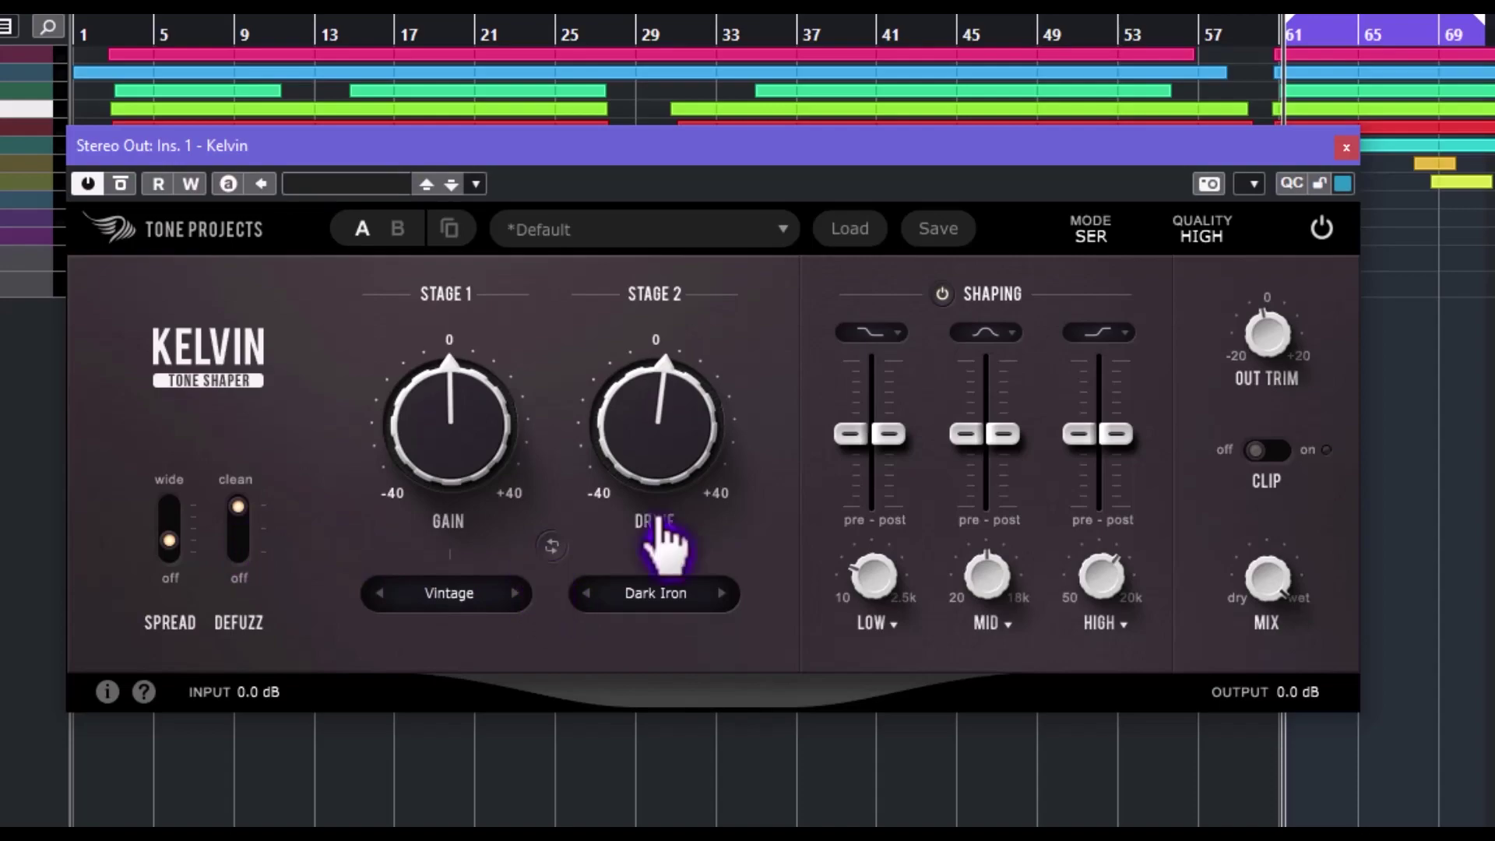
Move the Defuzz control down through its intermediate setting to off and return it to clean
{"action": "left_click", "coordinate": [243, 545]}
{"action": "left_click", "coordinate": [245, 545]}
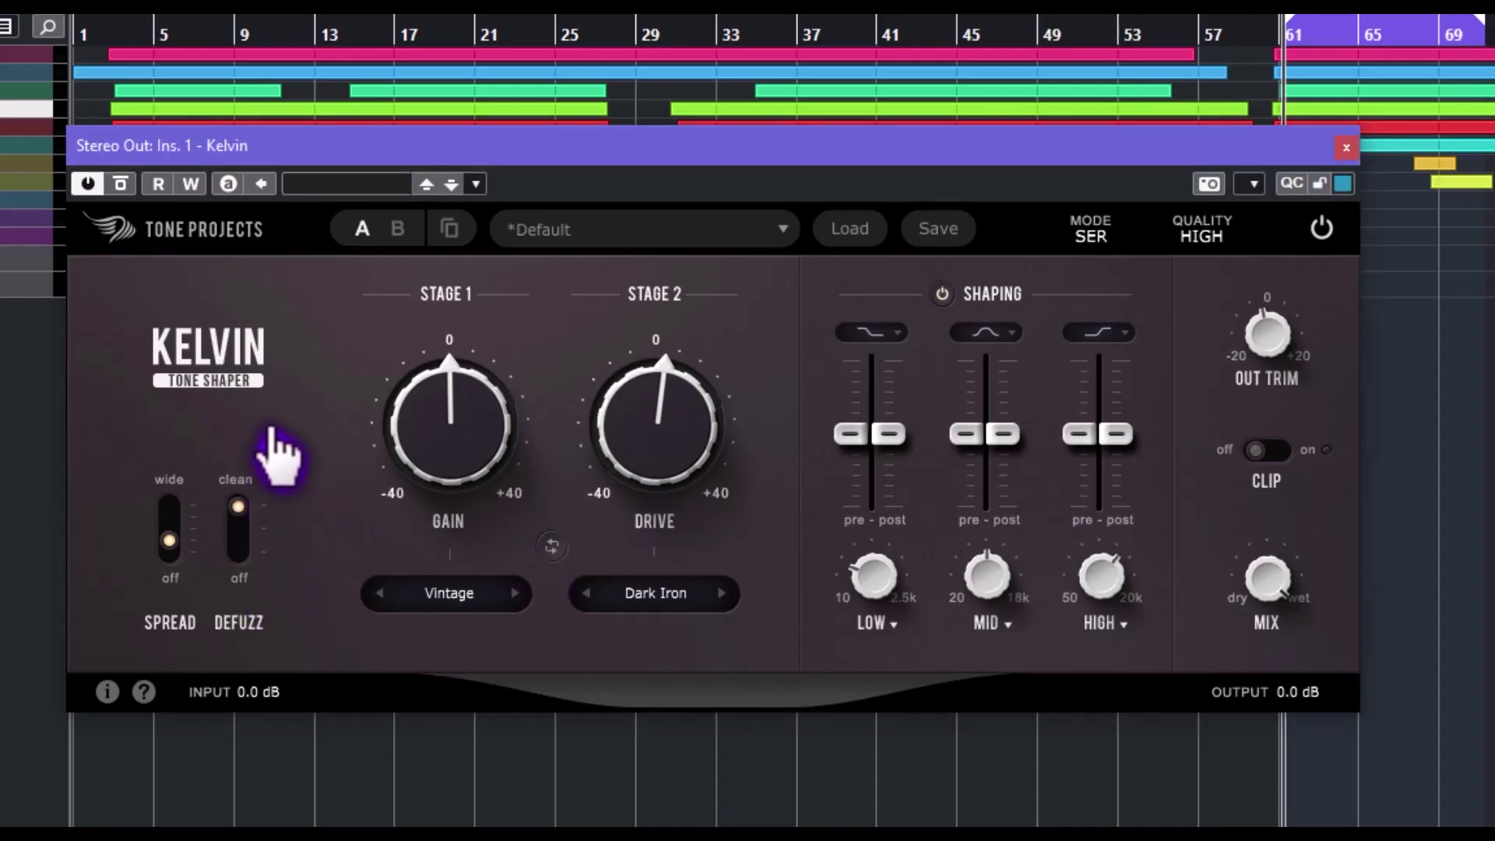
{"action": "left_click", "coordinate": [251, 516]}
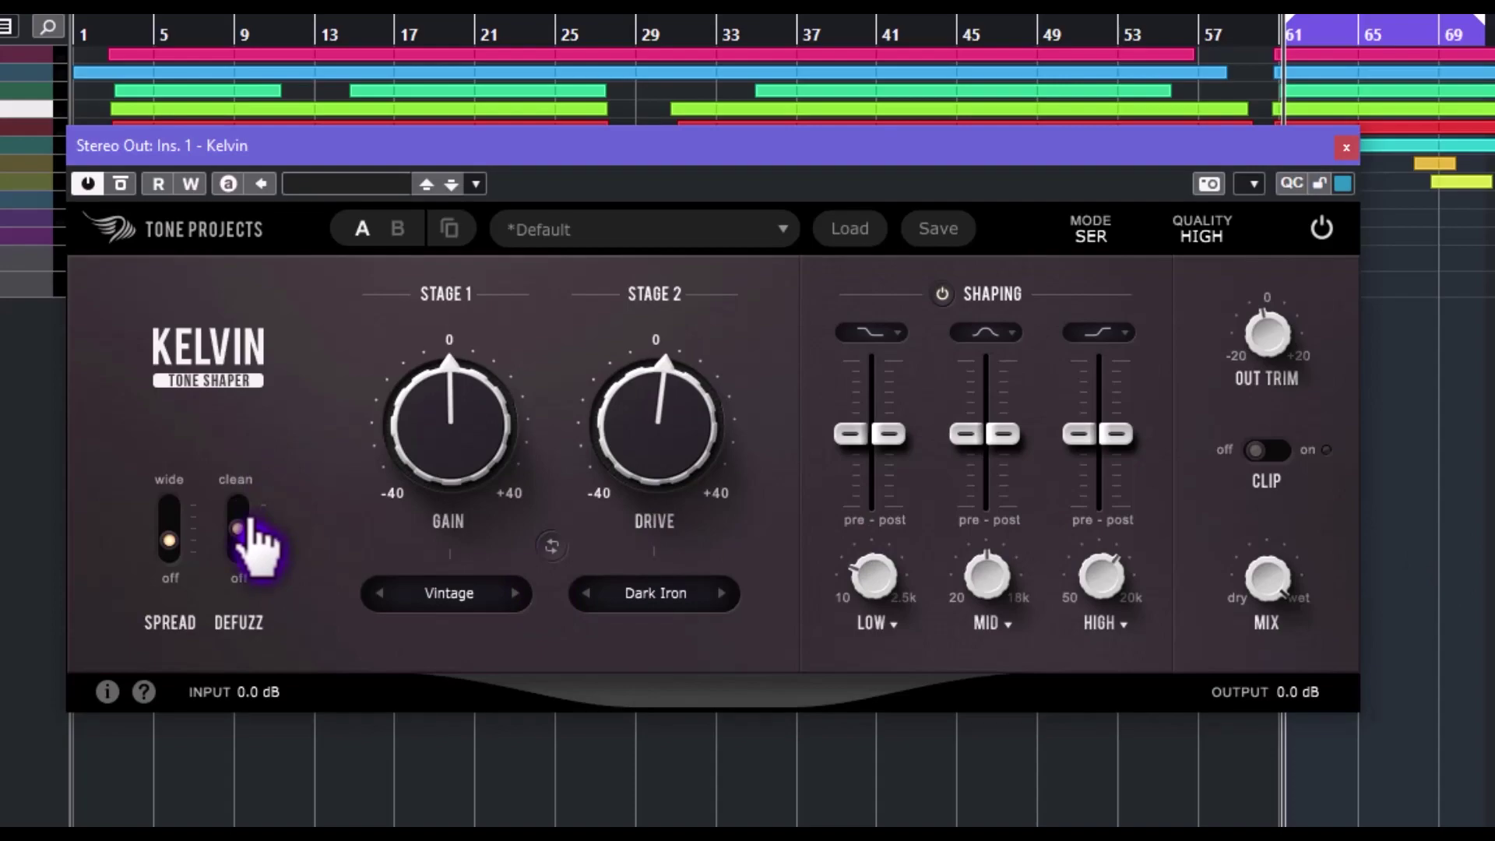
{"action": "left_click_drag", "start_coordinate": [250, 522], "coordinate": [262, 459]}
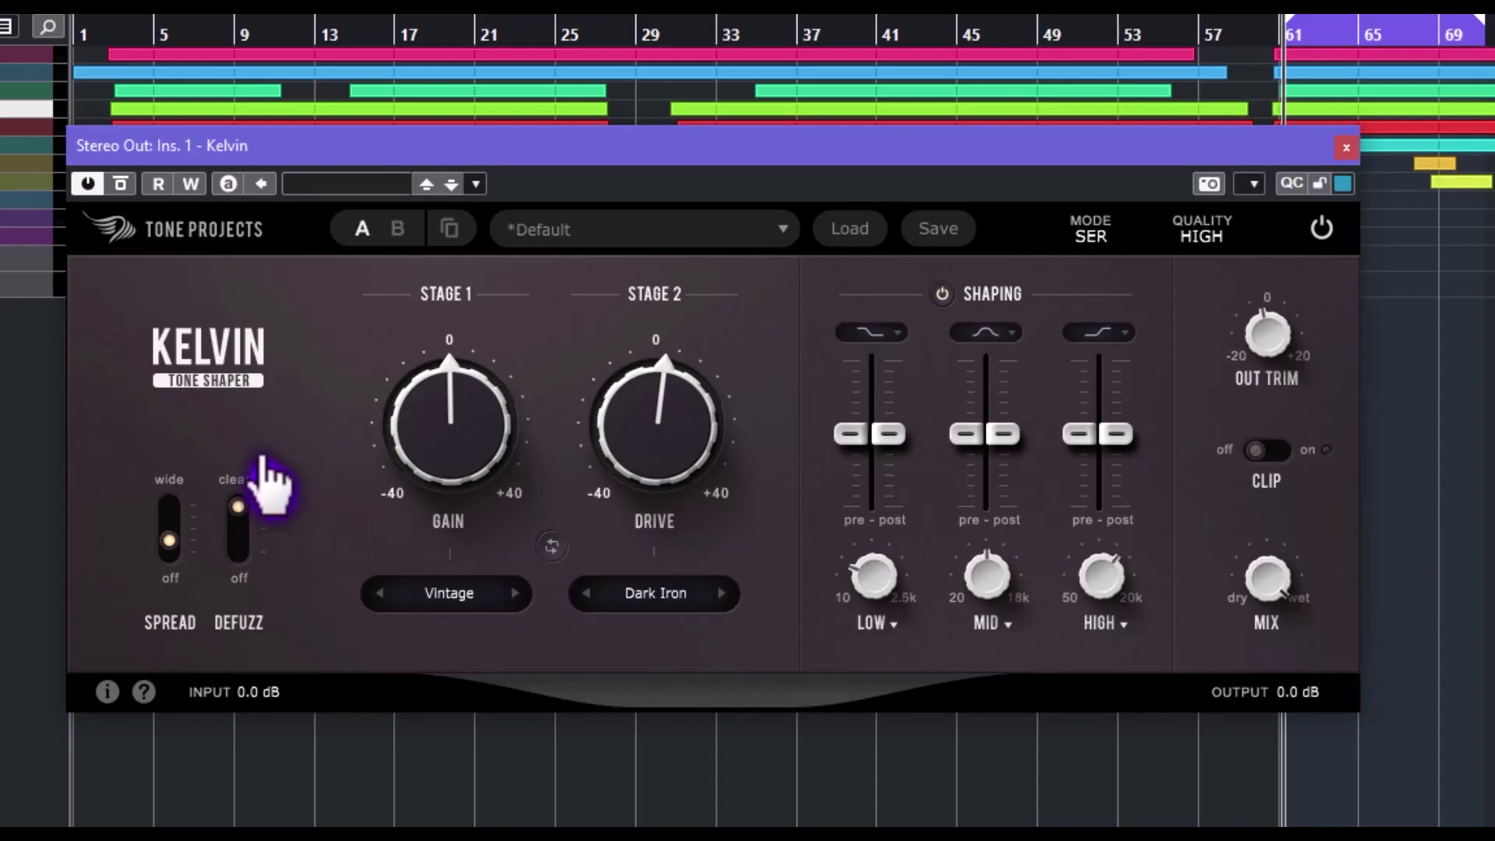
{"action": "left_click_drag", "start_coordinate": [262, 460], "coordinate": [221, 540]}
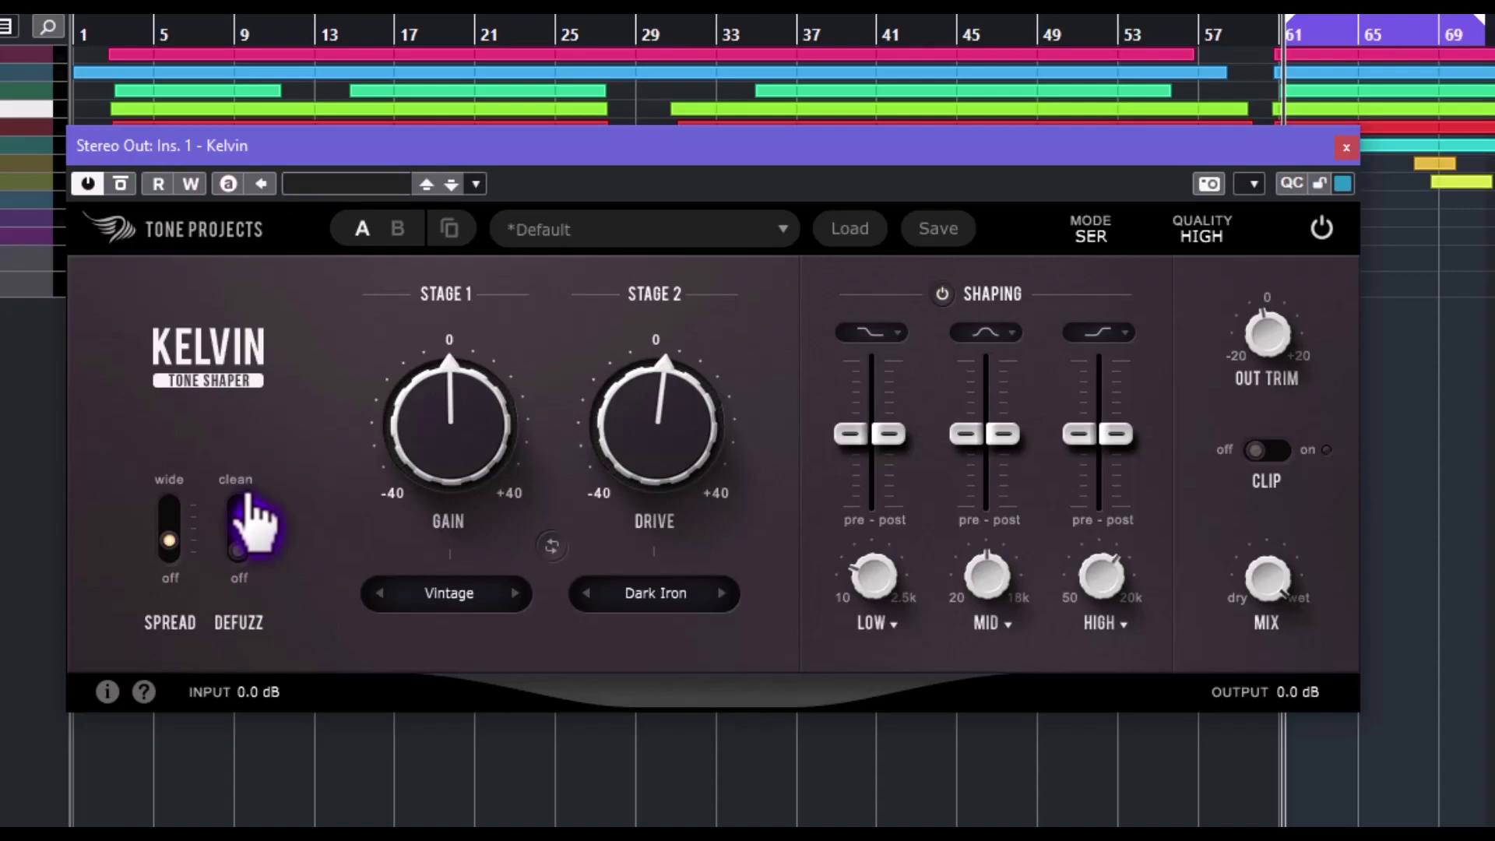
{"action": "left_click_drag", "start_coordinate": [239, 549], "coordinate": [254, 457]}
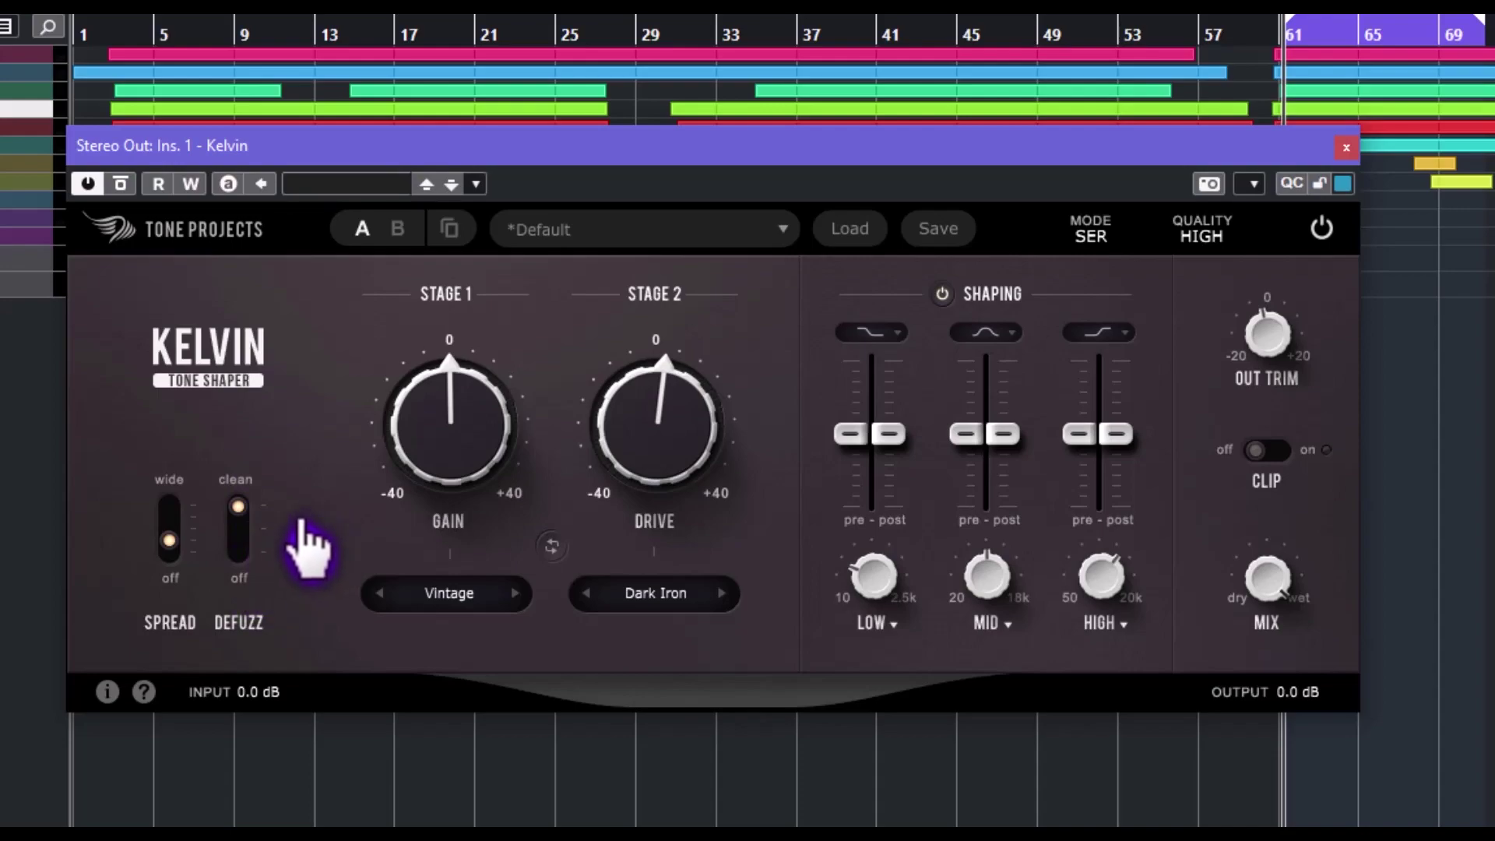
{"action": "left_click", "coordinate": [236, 512]}
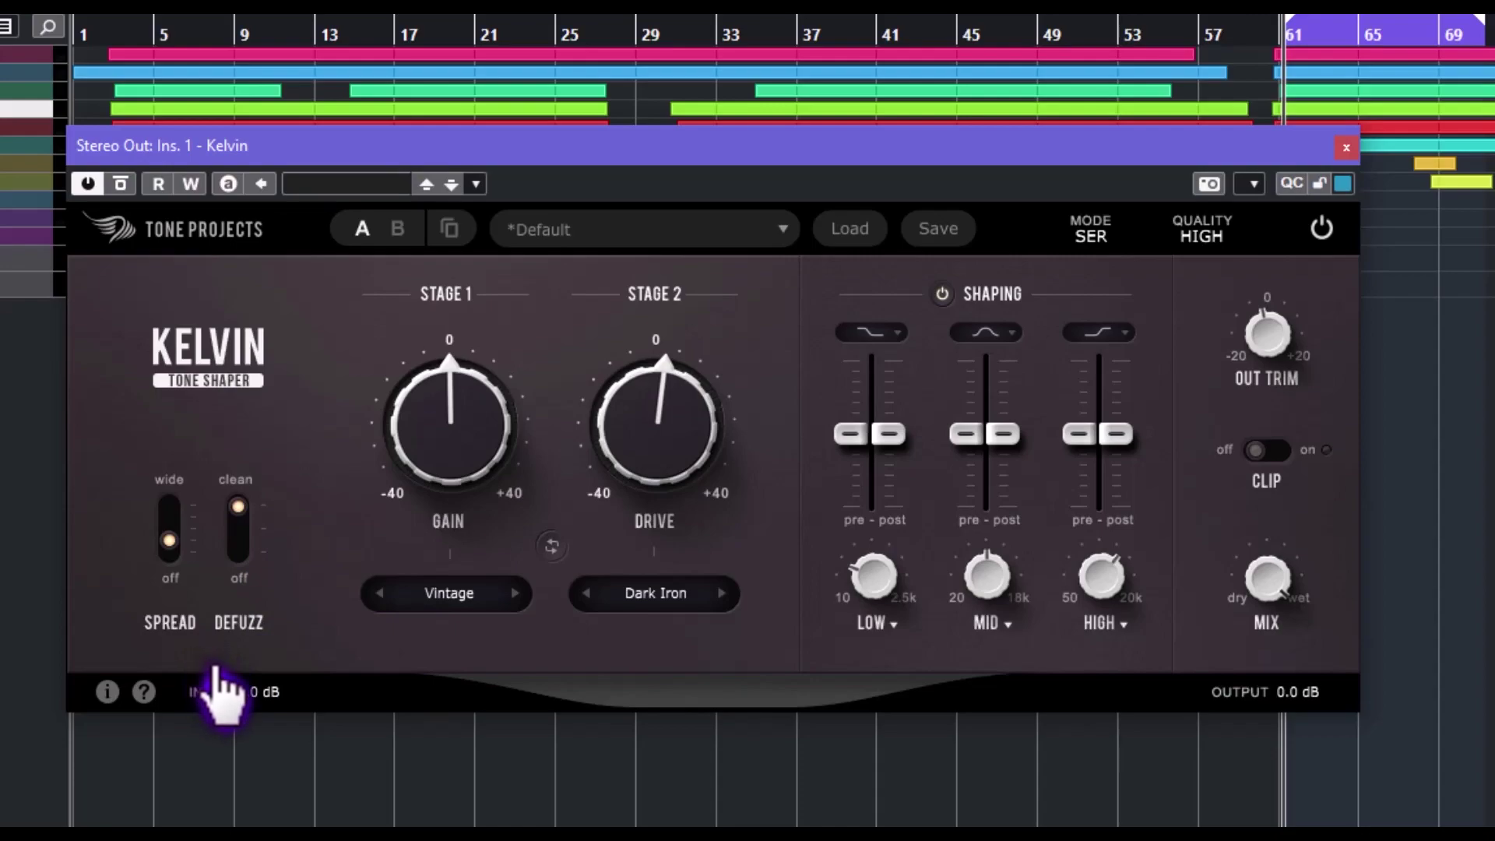
Bypass the Shaping section and switch it back on
{"action": "mouse_move", "coordinate": [400, 524]}
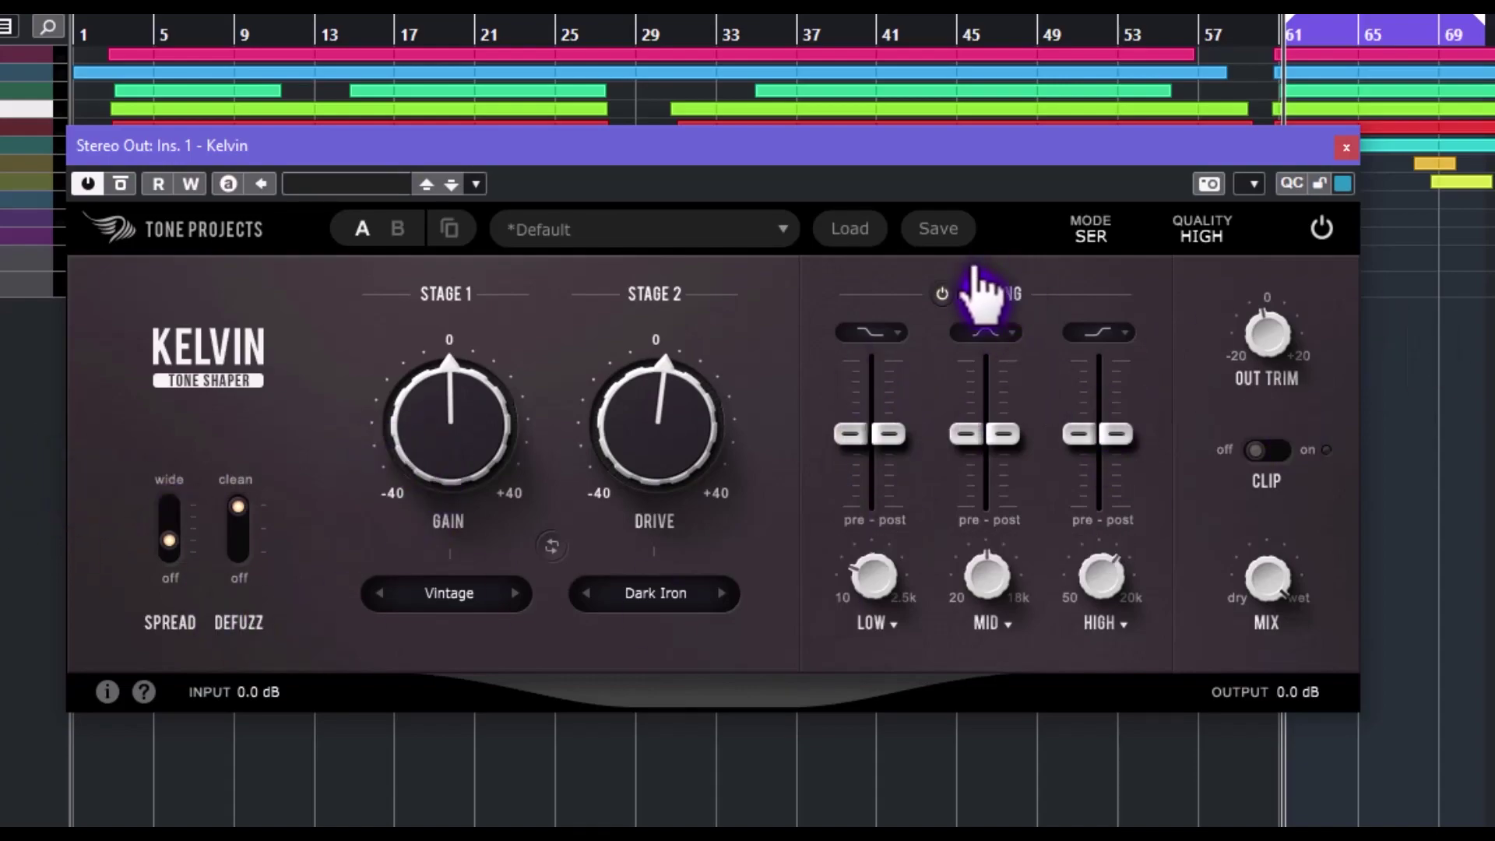
{"action": "mouse_move", "coordinate": [1073, 433]}
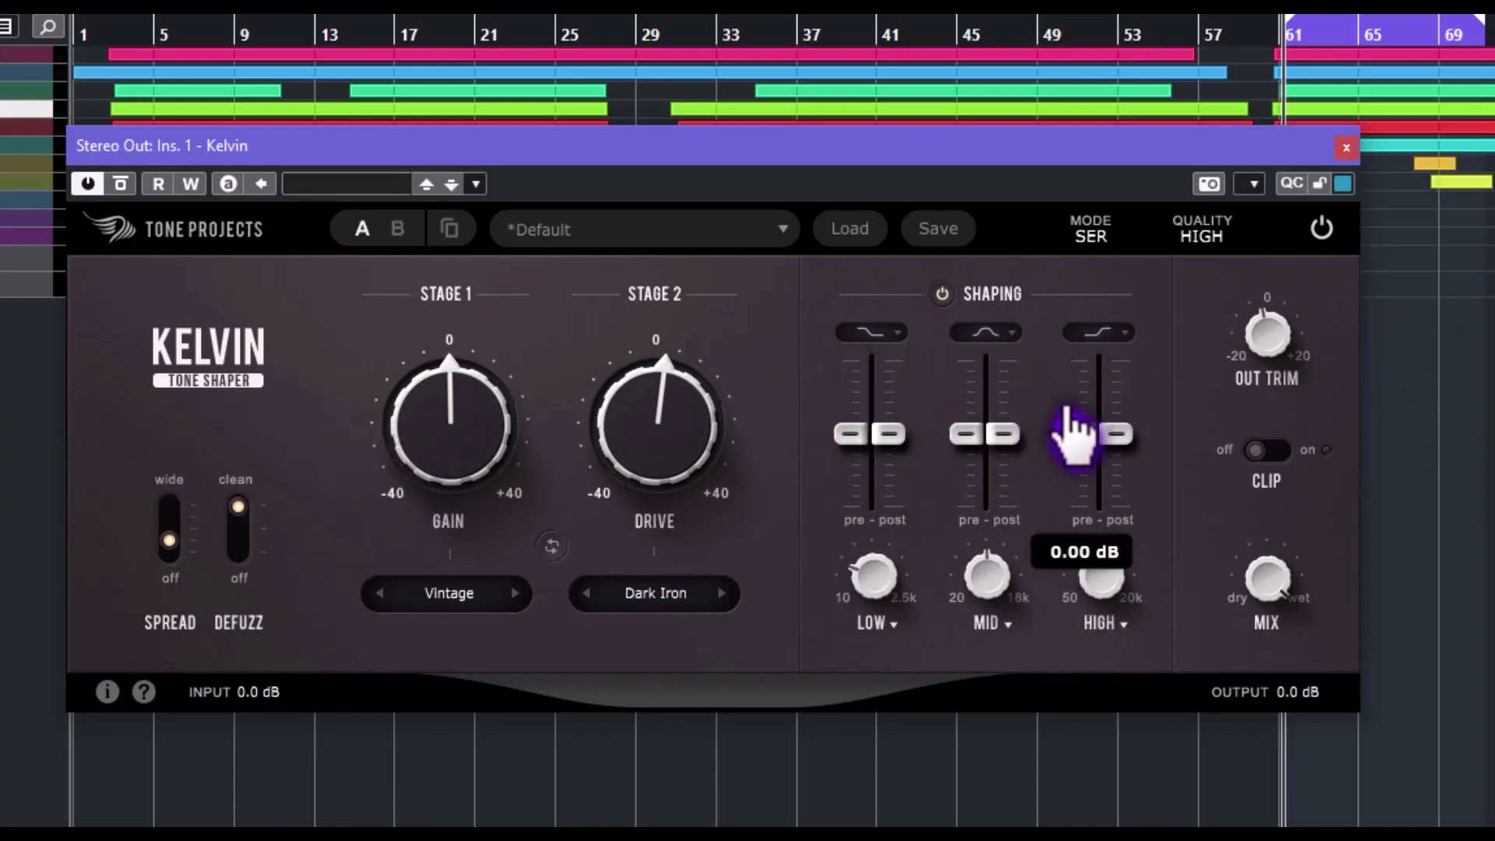
{"action": "mouse_move", "coordinate": [705, 491]}
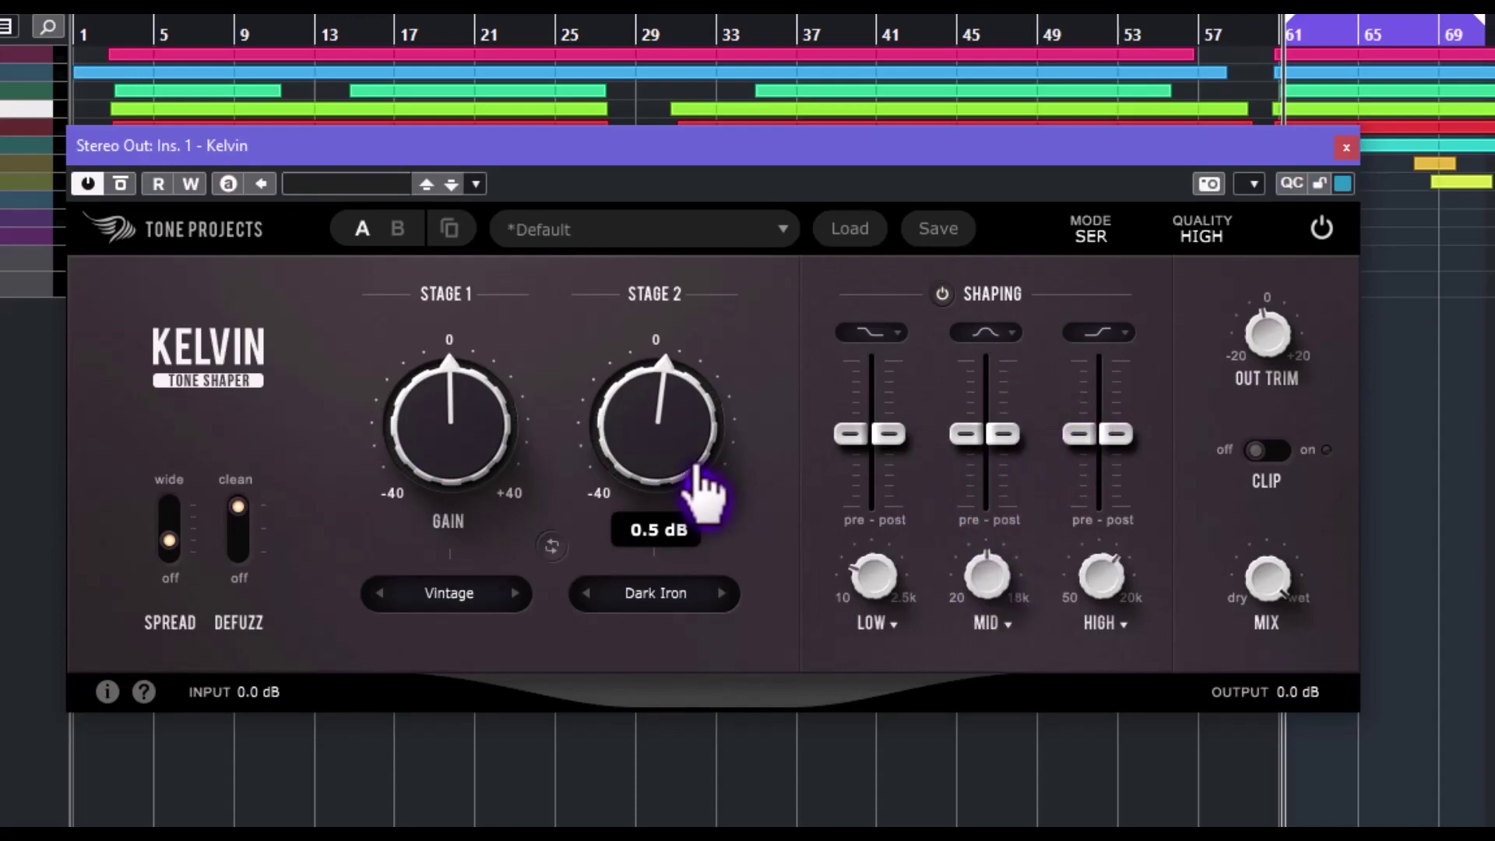
{"action": "mouse_move", "coordinate": [856, 428]}
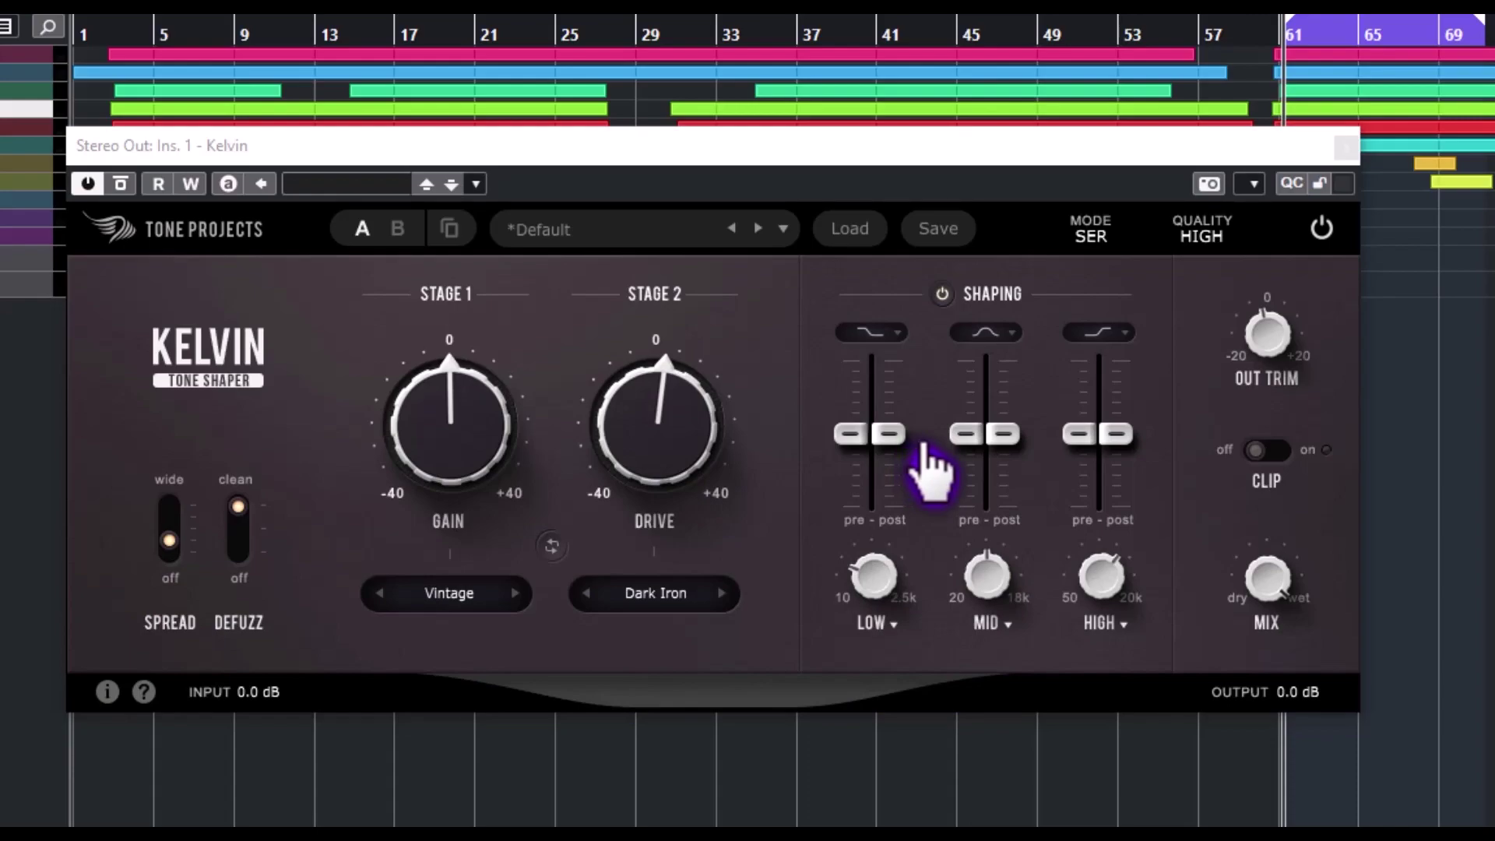
{"action": "left_click", "coordinate": [943, 296]}
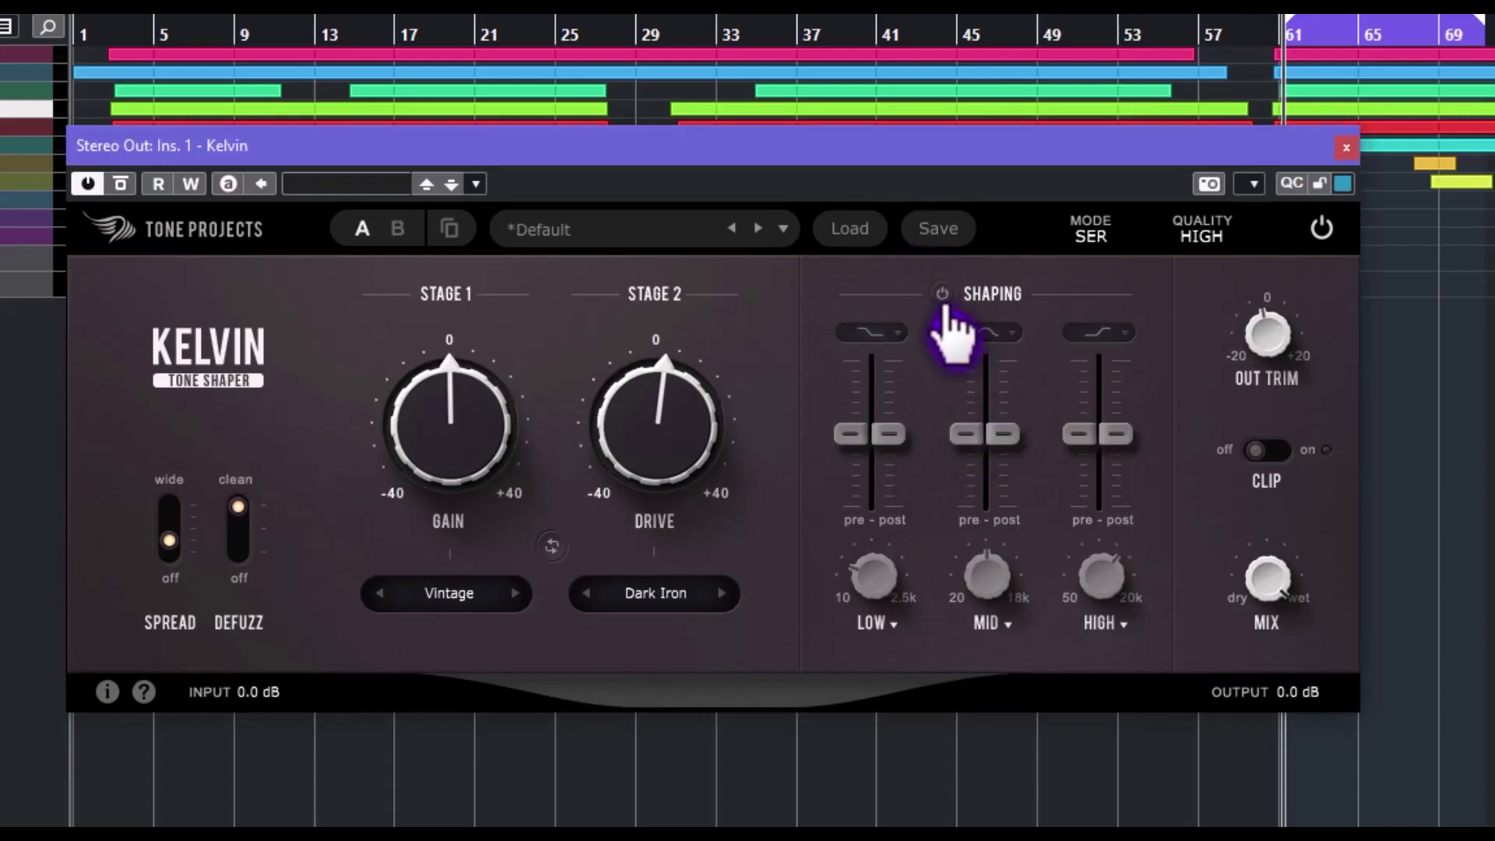
{"action": "left_click", "coordinate": [942, 295]}
Review the Low shaping band's filter types, then lower its pre level slightly and raise its frequency to about mid-range
{"action": "left_click", "coordinate": [873, 332]}
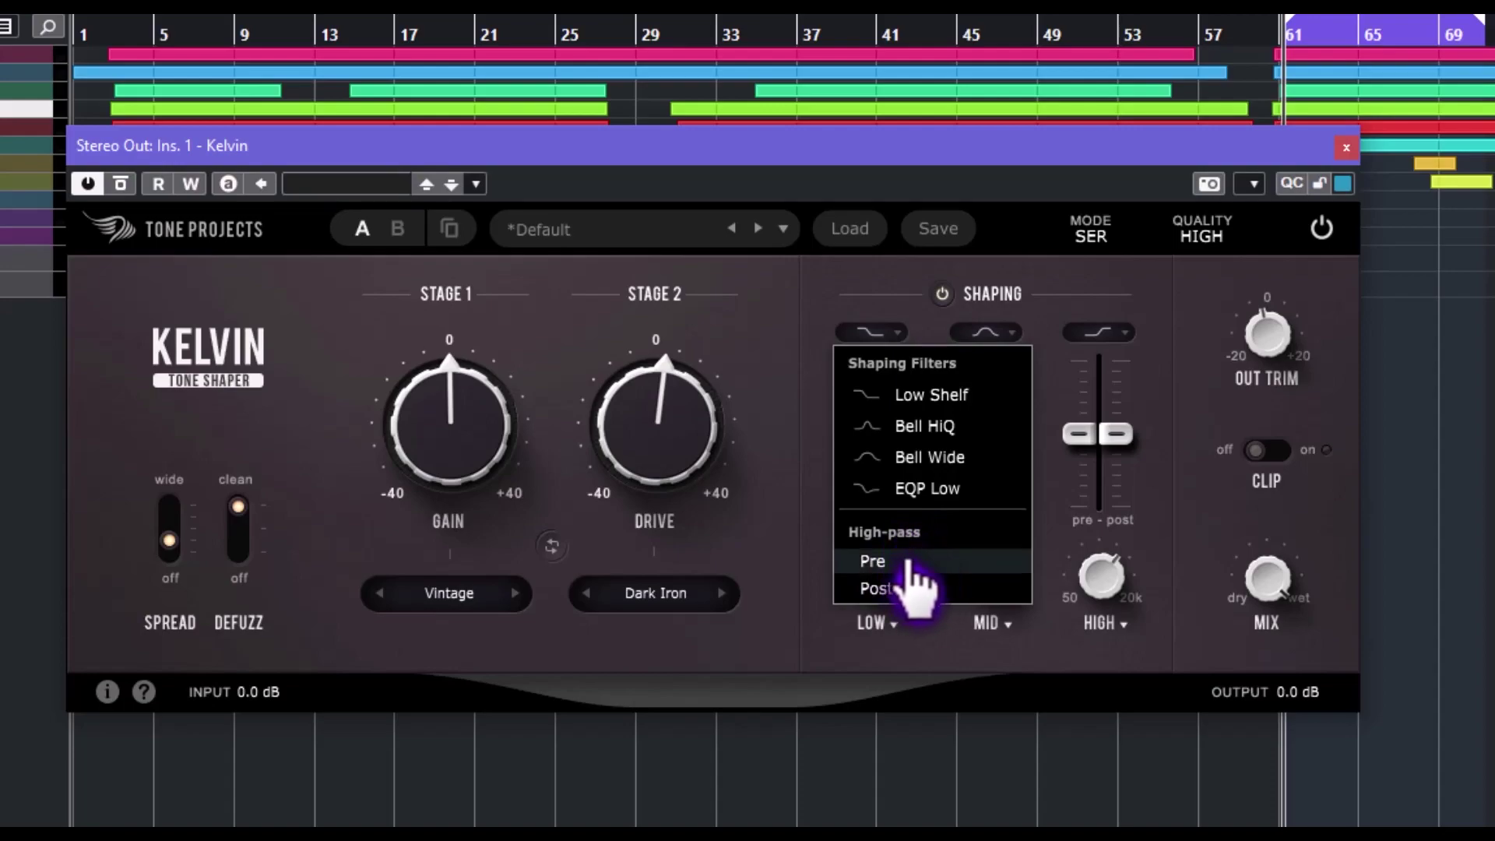
{"action": "left_click", "coordinate": [965, 311]}
{"action": "mouse_move", "coordinate": [887, 432]}
{"action": "left_mouse_down"}
{"action": "mouse_move", "coordinate": [907, 378]}
{"action": "mouse_move", "coordinate": [888, 554]}
{"action": "mouse_move", "coordinate": [864, 343]}
{"action": "mouse_move", "coordinate": [865, 452]}
{"action": "left_mouse_up"}
{"action": "left_click_drag", "start_coordinate": [873, 576], "coordinate": [884, 432]}
Review the Low shaping band's stage routing options and the filter types offered for the Mid band
{"action": "left_click", "coordinate": [885, 620]}
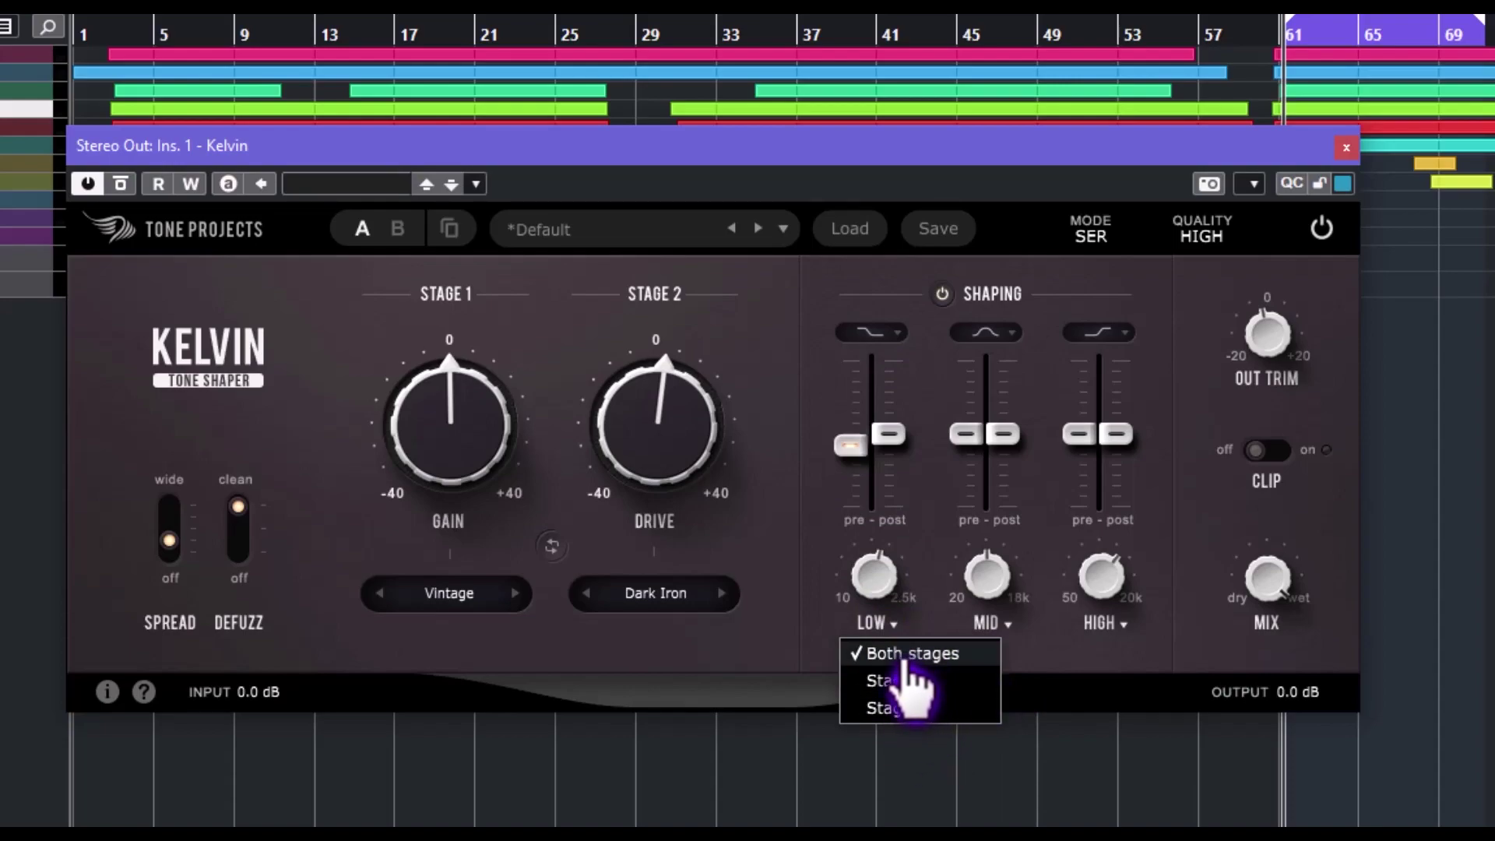
{"action": "left_click", "coordinate": [1070, 286]}
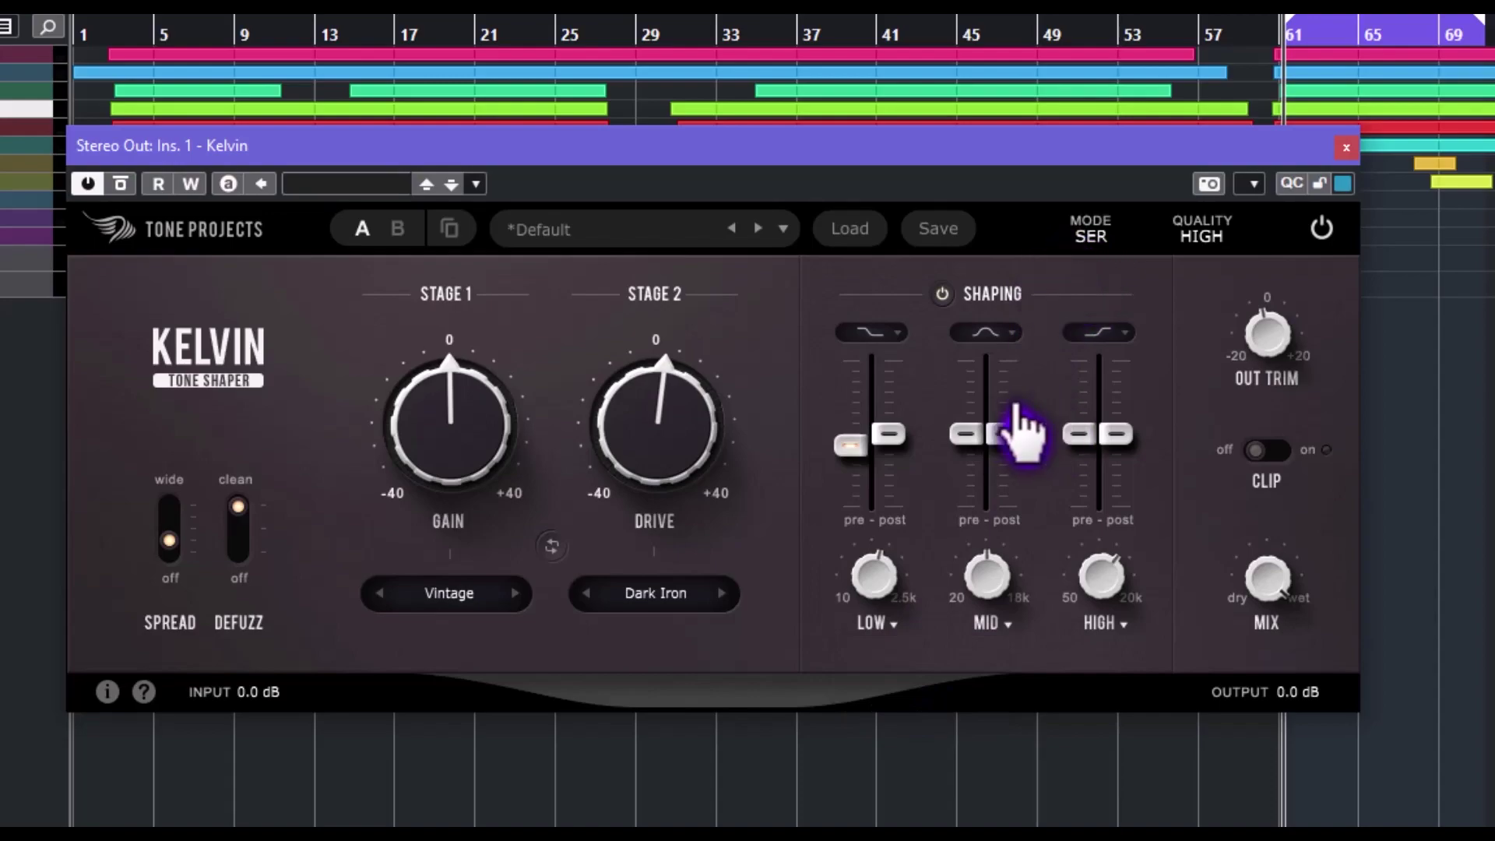
{"action": "mouse_move", "coordinate": [1035, 421]}
{"action": "left_click", "coordinate": [1010, 333]}
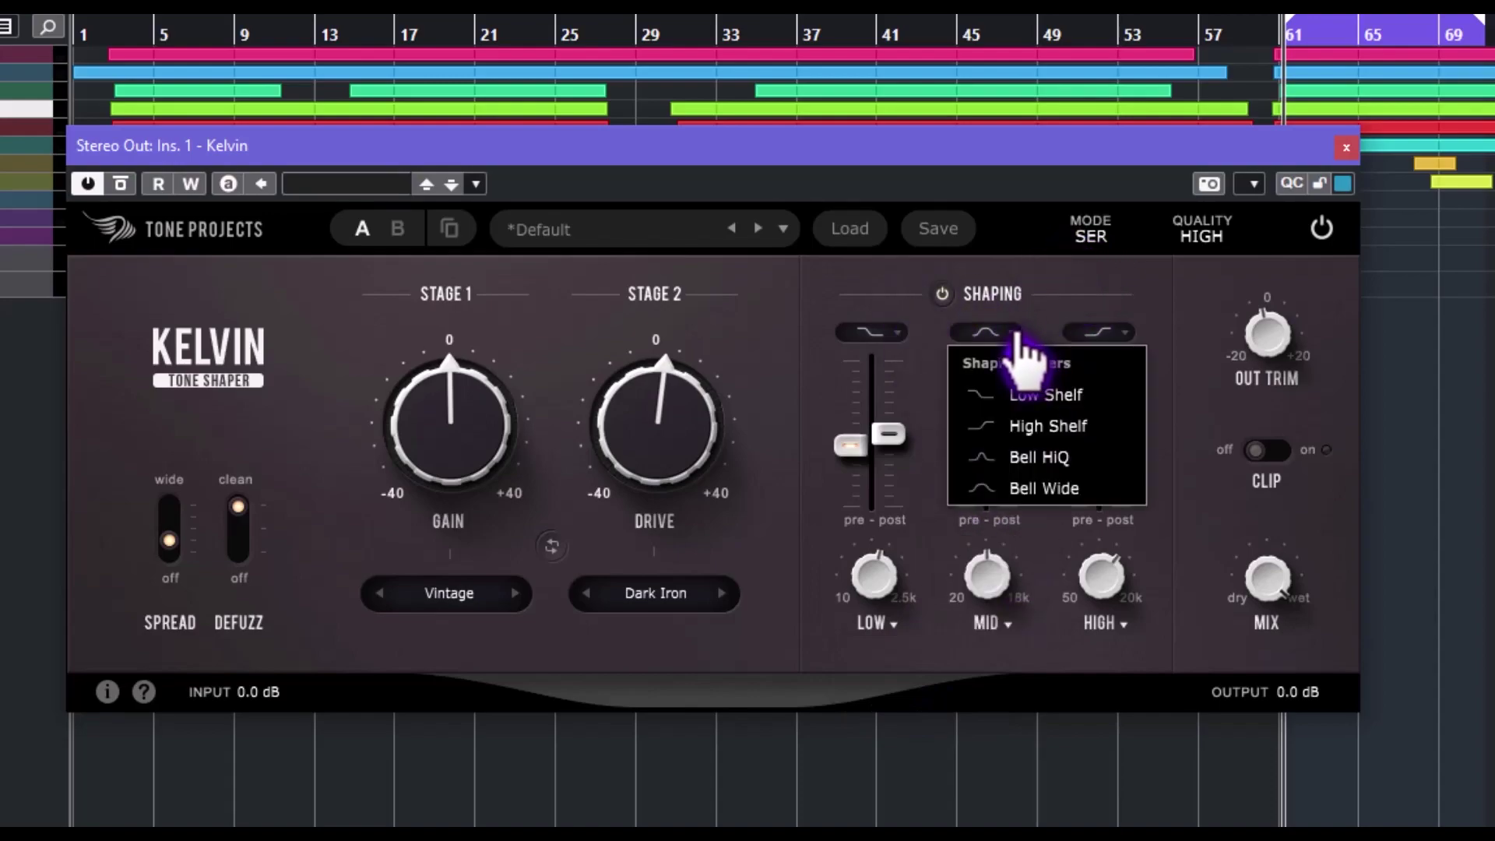
{"action": "left_click", "coordinate": [1016, 700]}
Raise the Mid band's pre and post levels and frequency slightly, and check its stage routing options
{"action": "scroll", "coordinate": [1001, 440], "scroll_direction": "up", "scroll_amount": 1}
{"action": "scroll", "coordinate": [988, 440], "scroll_direction": "down", "scroll_amount": 1}
{"action": "left_click_drag", "start_coordinate": [988, 440], "coordinate": [978, 500]}
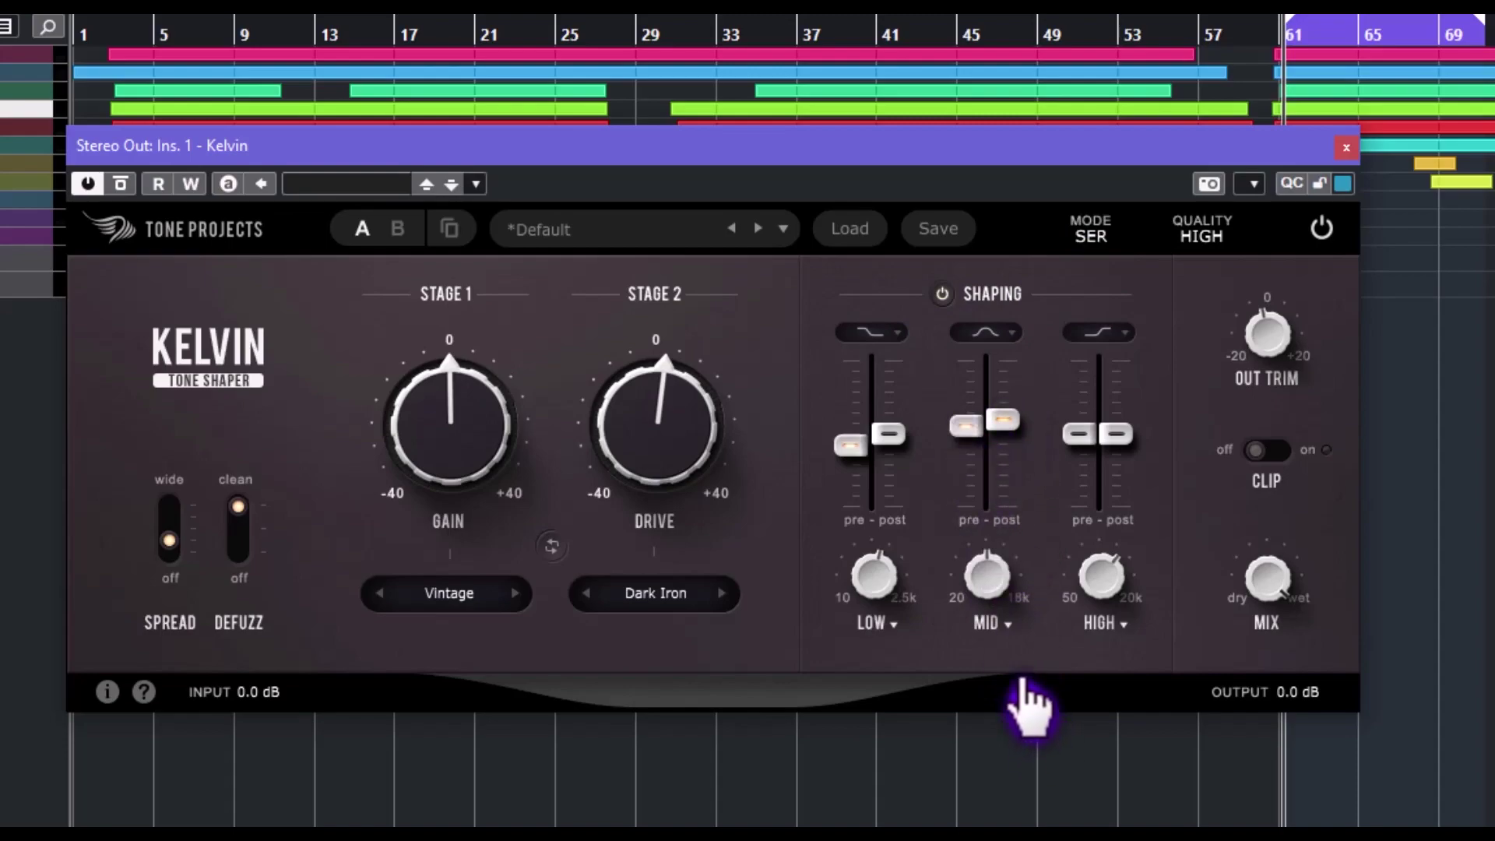
{"action": "left_click_drag", "start_coordinate": [1002, 601], "coordinate": [1008, 537]}
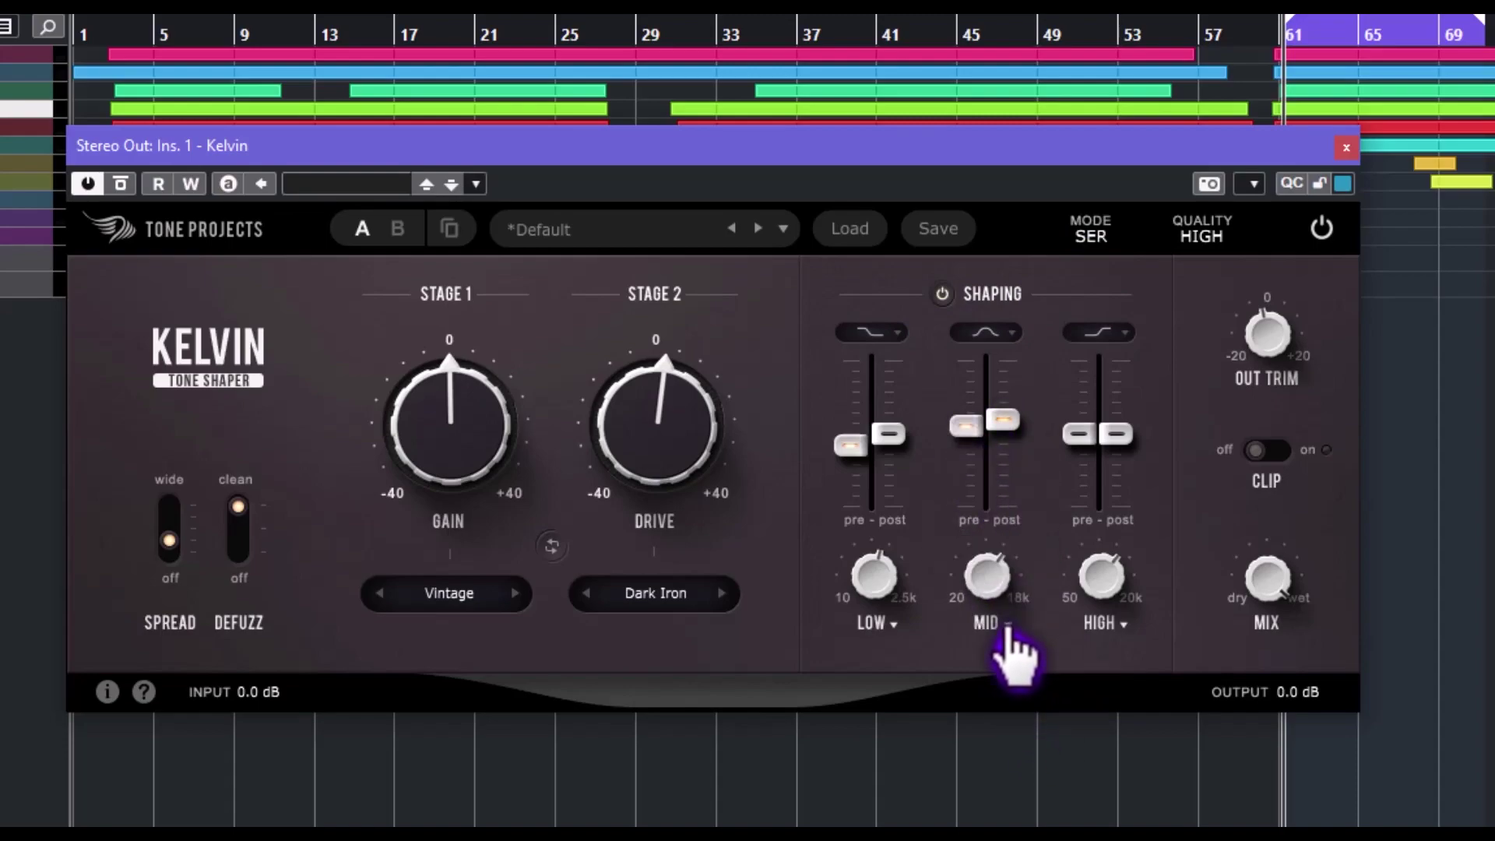
{"action": "left_click", "coordinate": [993, 623]}
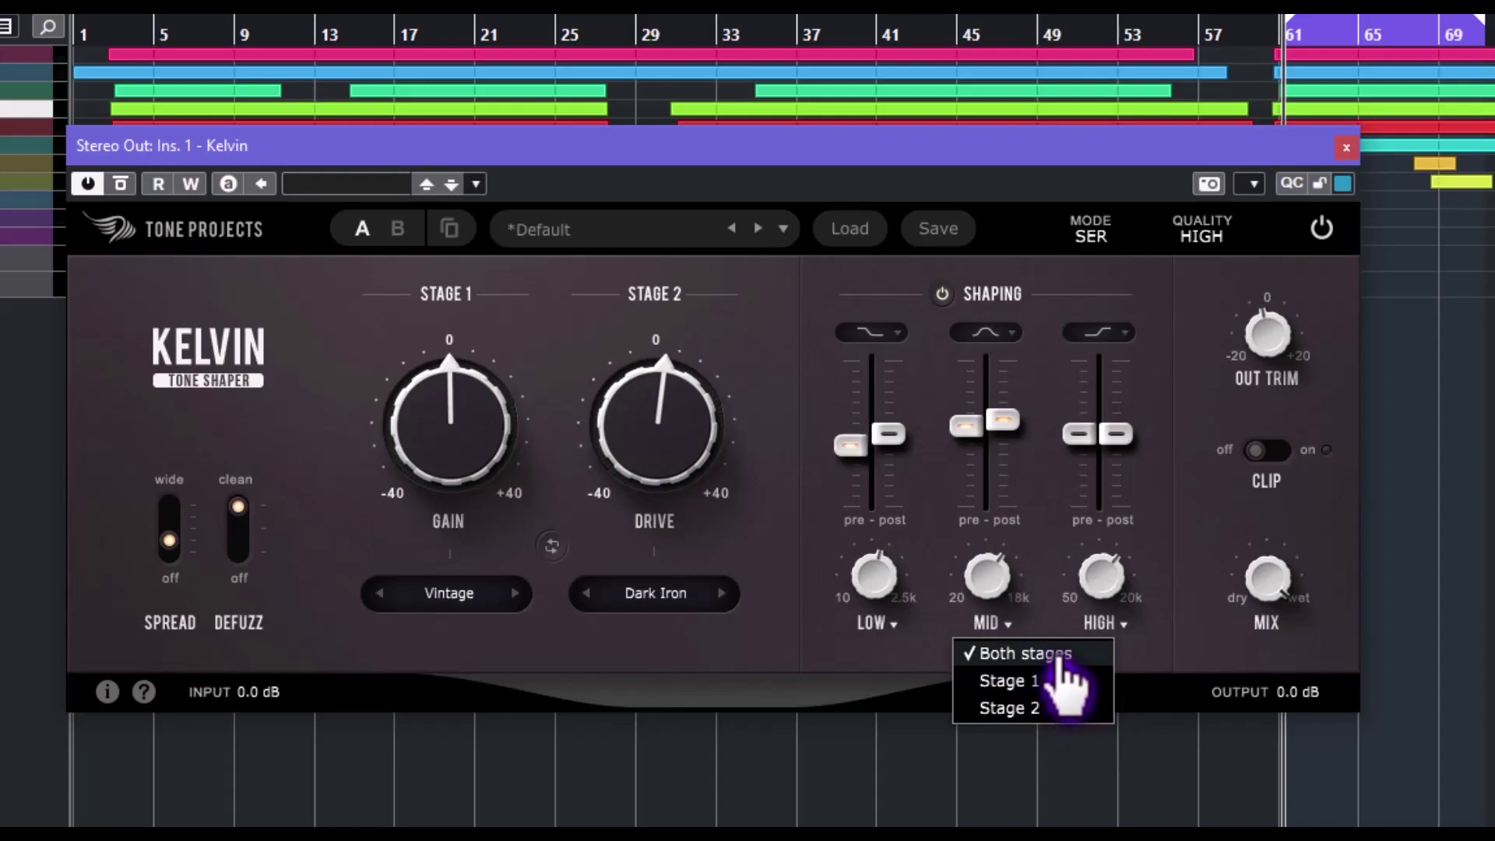
{"action": "left_click", "coordinate": [1158, 664]}
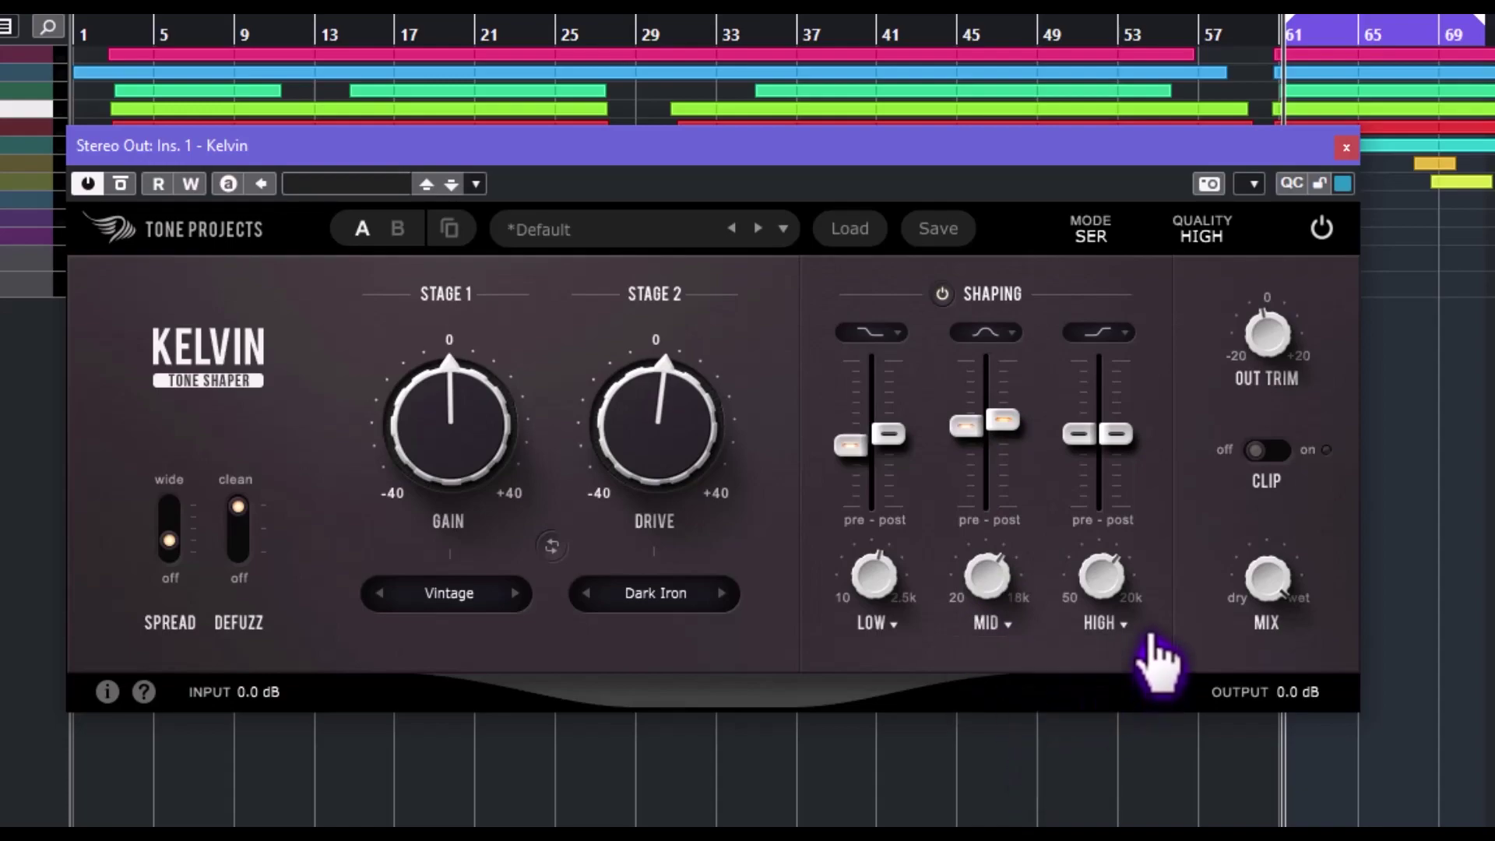
Switch the processing mode to Mid/Side and check the Stereo, Mid and Side routing options of the Mid, Low and High bands
{"action": "left_click", "coordinate": [1093, 235]}
{"action": "left_click", "coordinate": [1104, 317]}
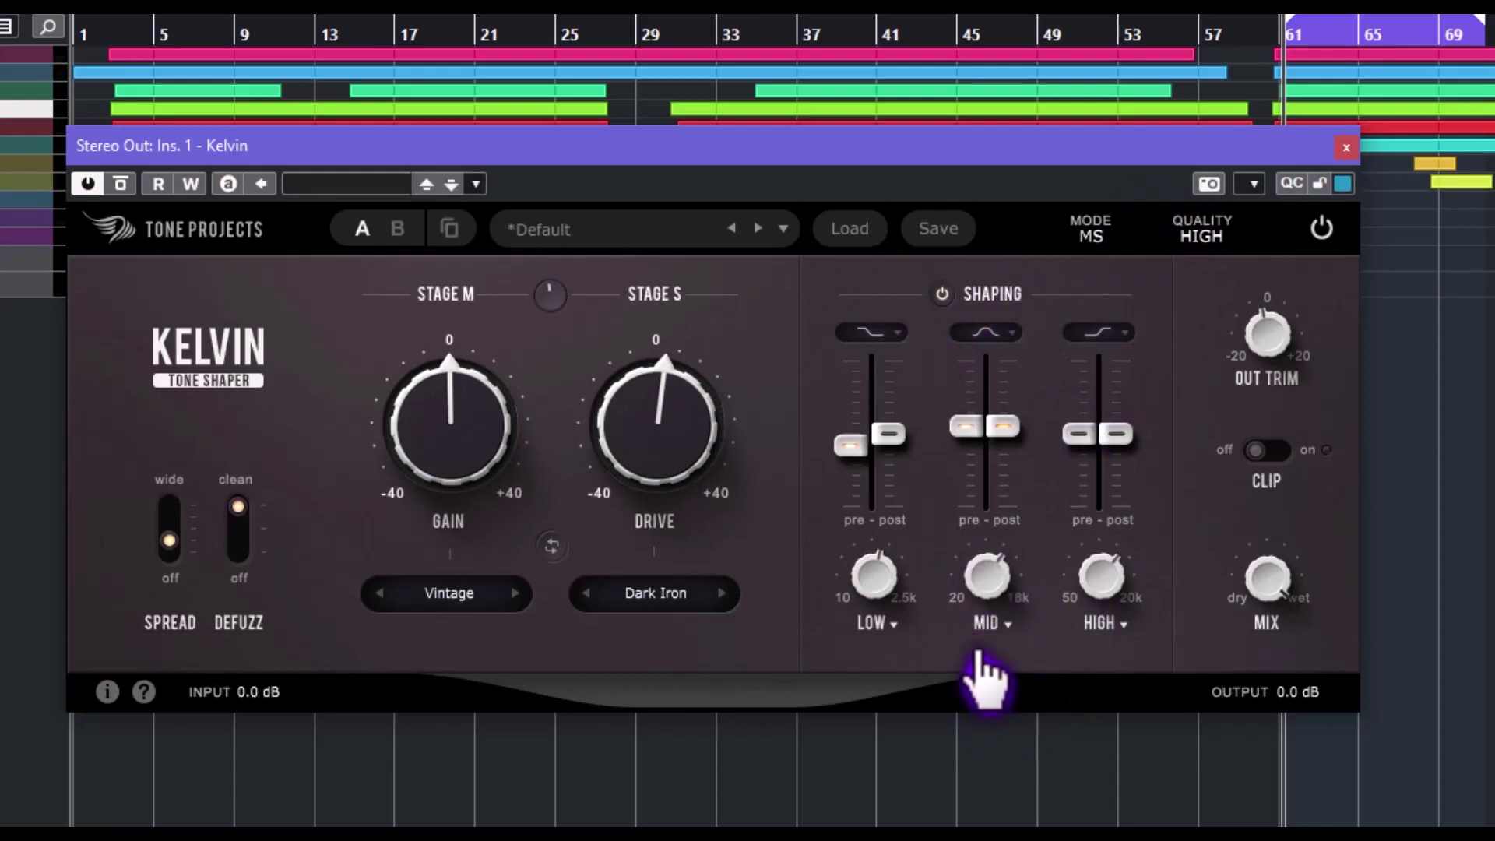
{"action": "left_click", "coordinate": [1004, 627]}
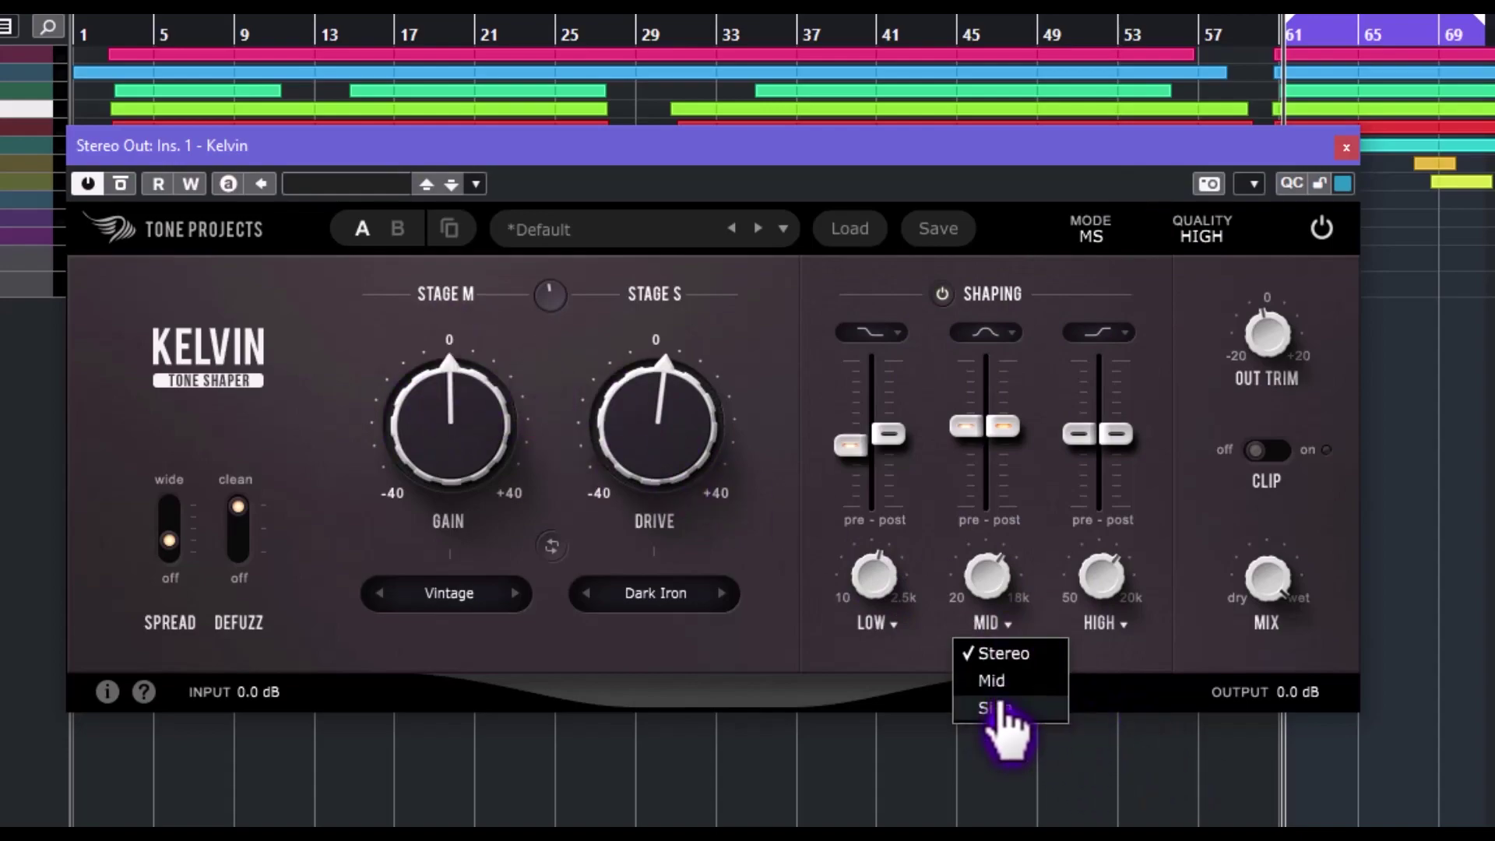
{"action": "left_click", "coordinate": [874, 626]}
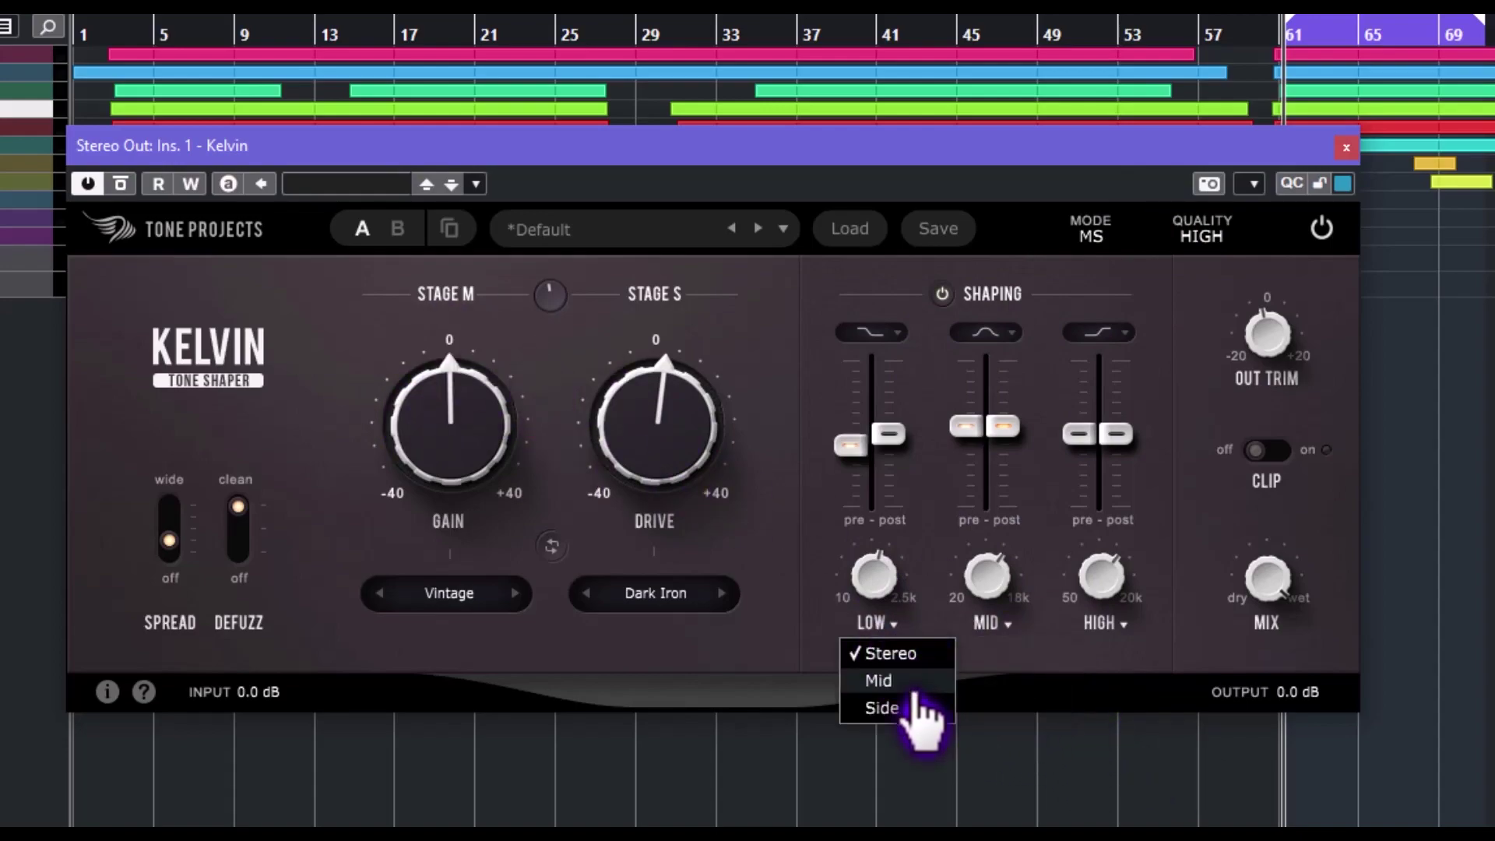
{"action": "left_click", "coordinate": [1112, 642]}
{"action": "left_click", "coordinate": [1114, 632]}
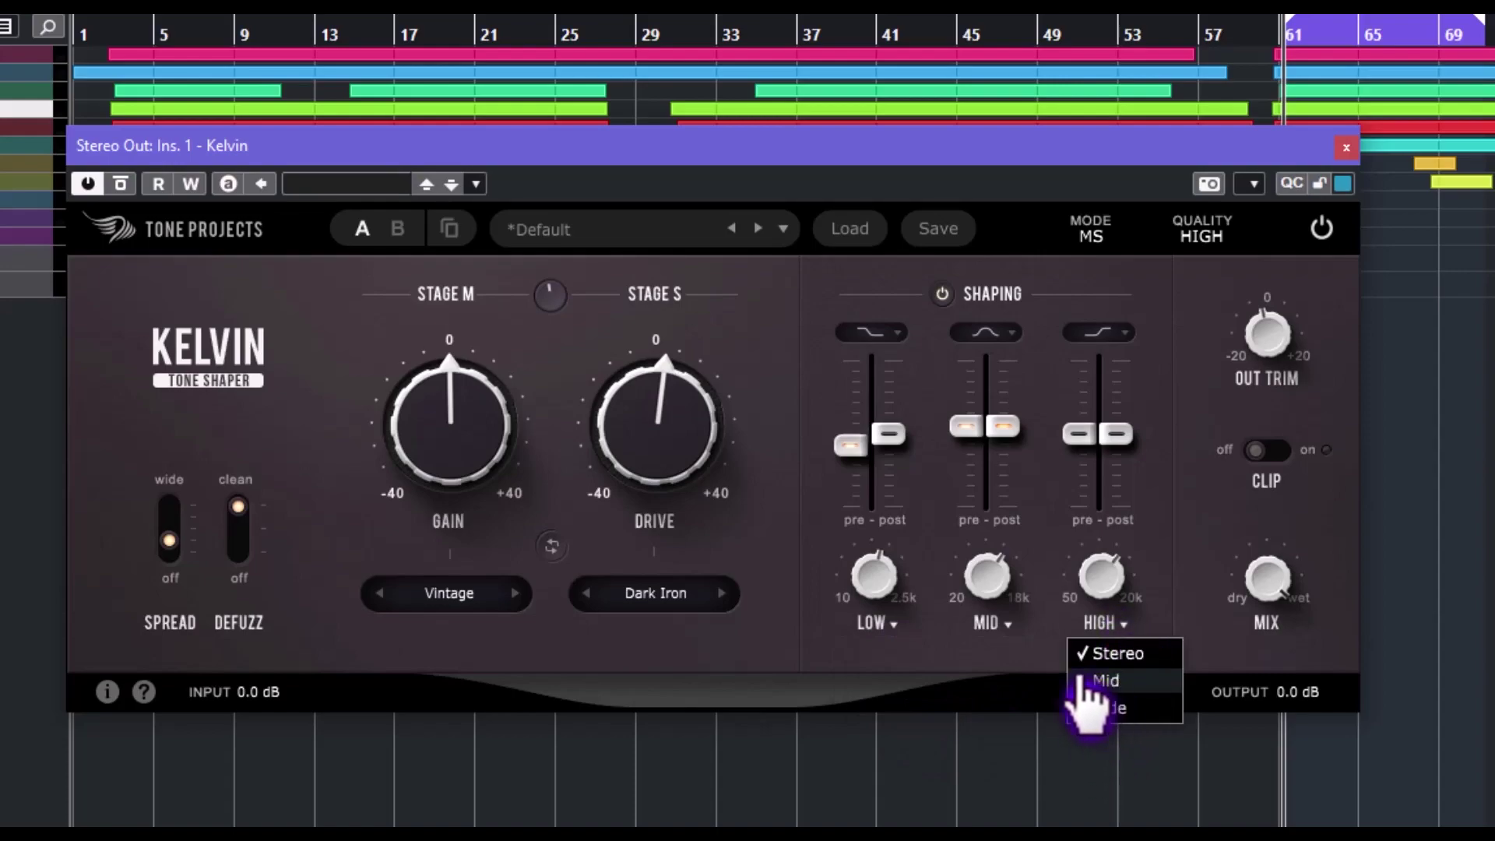
Check the Mid band's stage routing options in Parallel mode and again after returning to Series mode
{"action": "left_click", "coordinate": [1090, 234]}
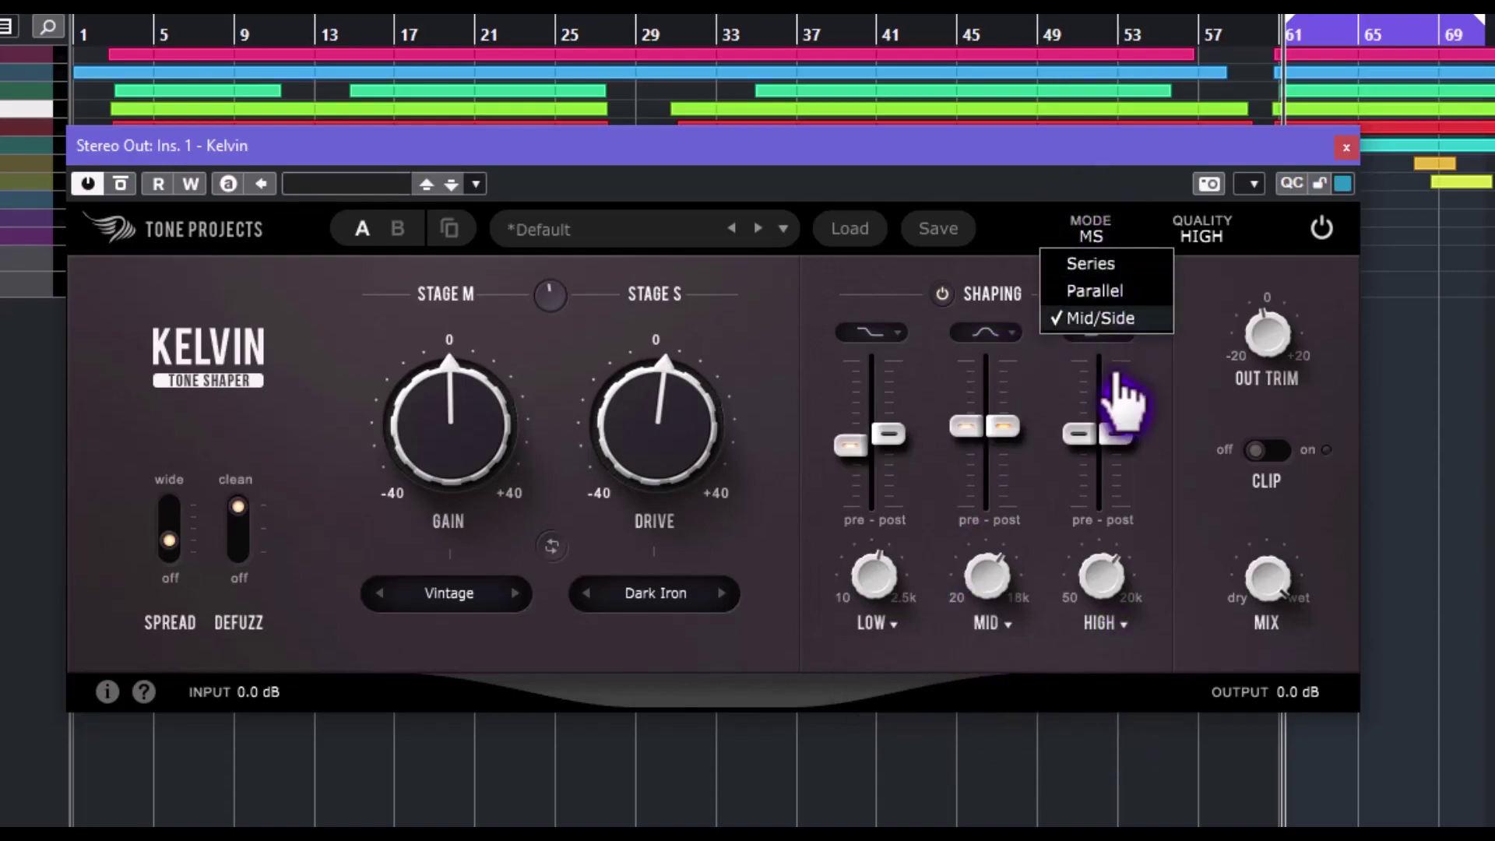
{"action": "left_click", "coordinate": [1118, 290]}
{"action": "left_click", "coordinate": [1007, 623]}
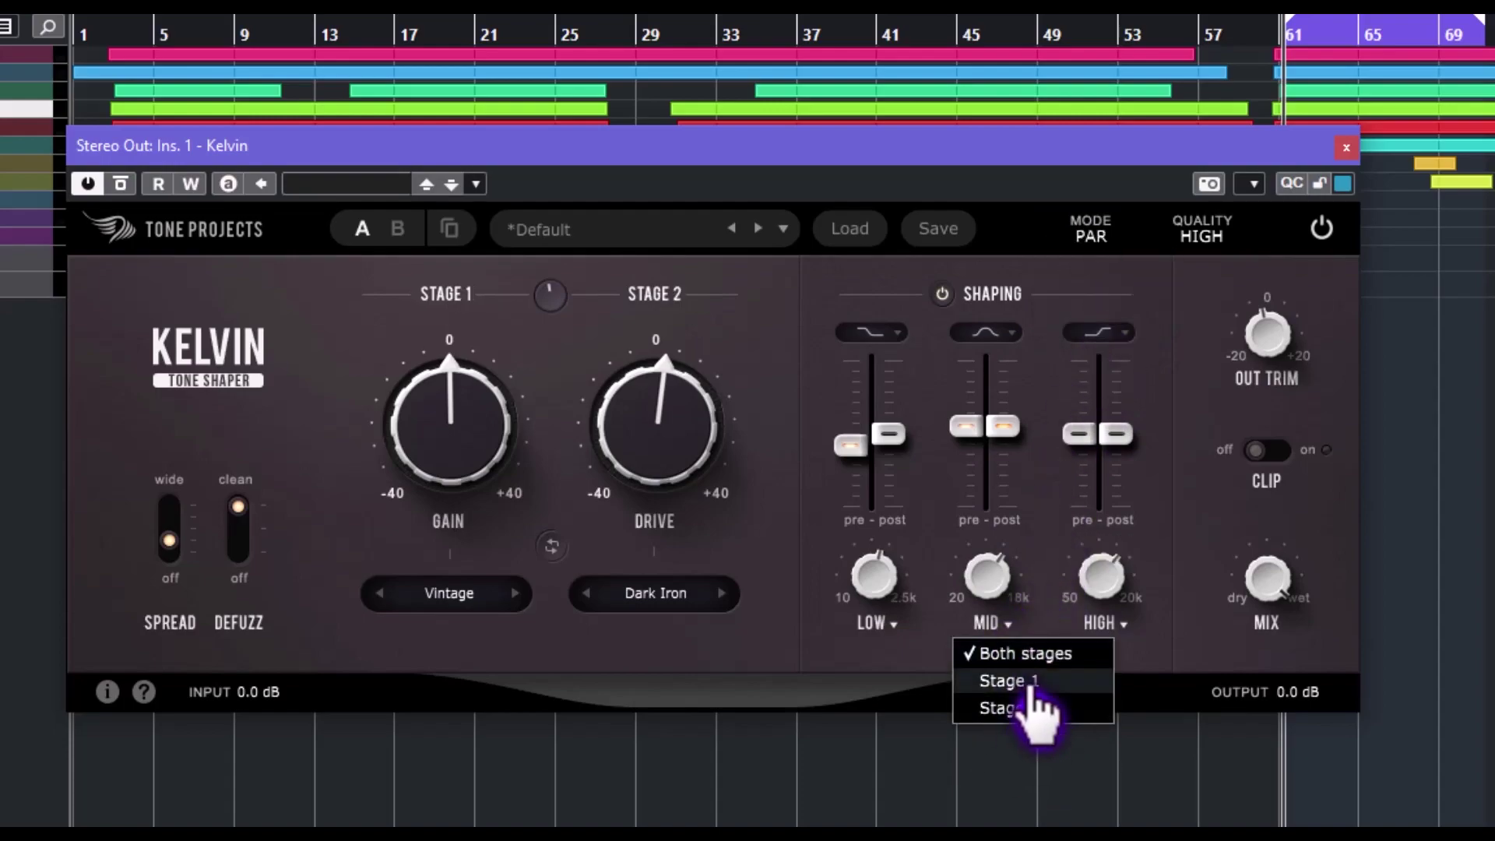
{"action": "left_click", "coordinate": [1042, 706]}
{"action": "left_click", "coordinate": [1091, 234]}
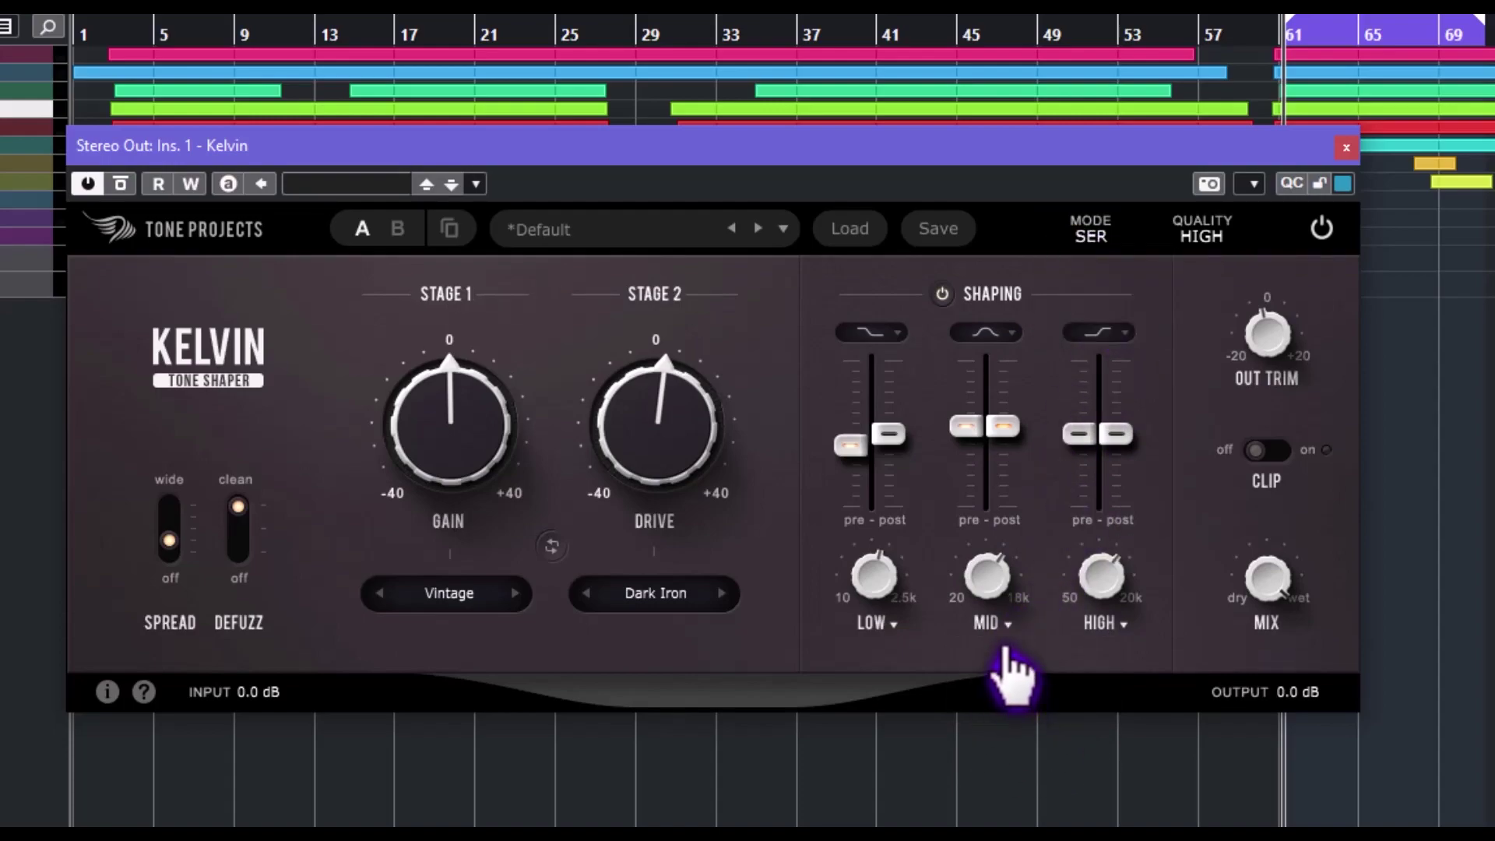
{"action": "left_click", "coordinate": [1001, 630]}
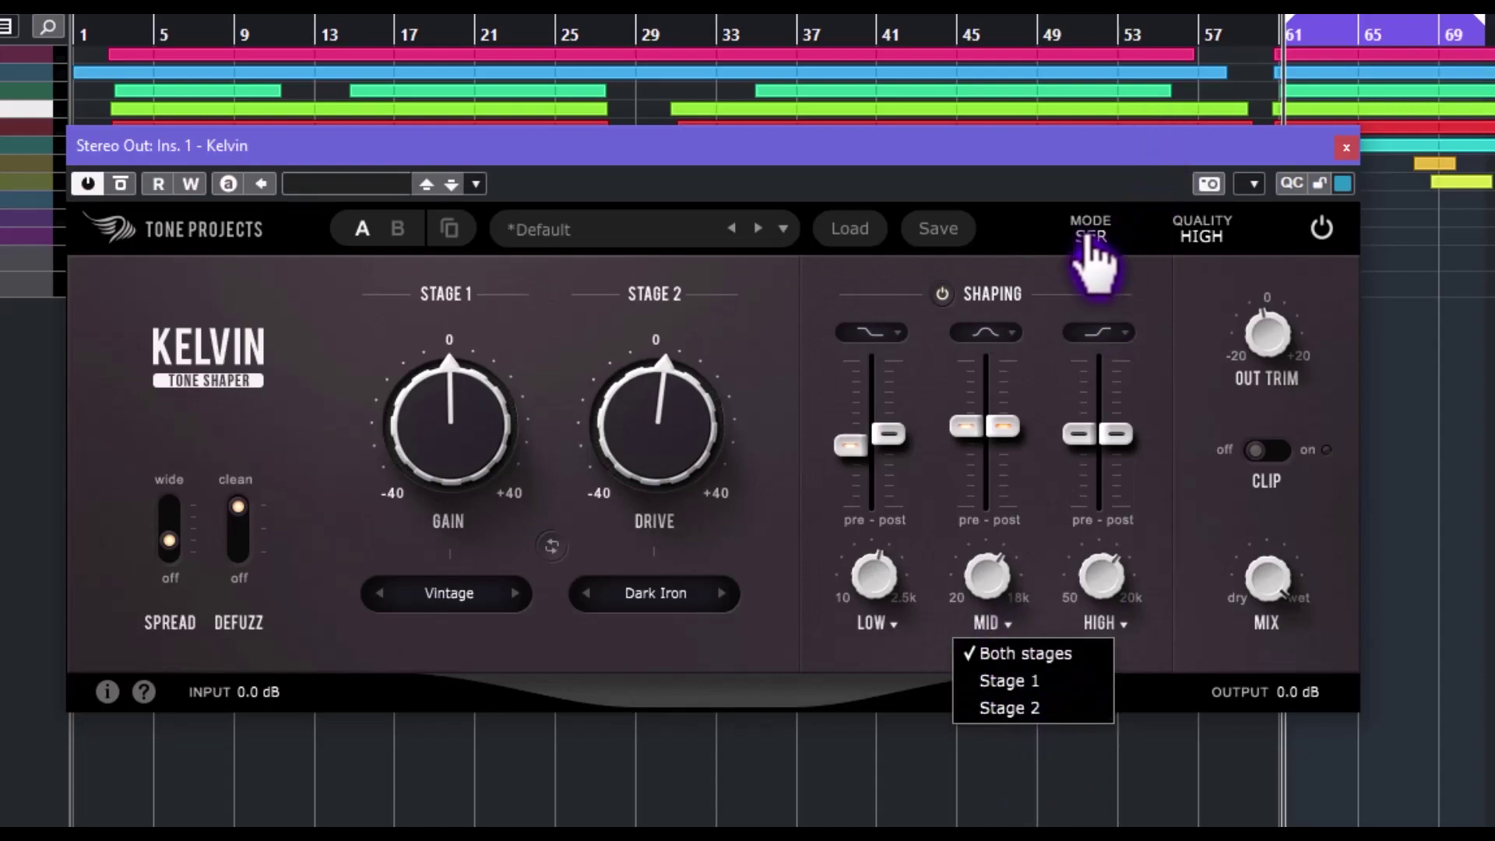
Turn on output clipping, and lower the Mix to about 58% before returning it to fully wet
{"action": "left_click", "coordinate": [1118, 580]}
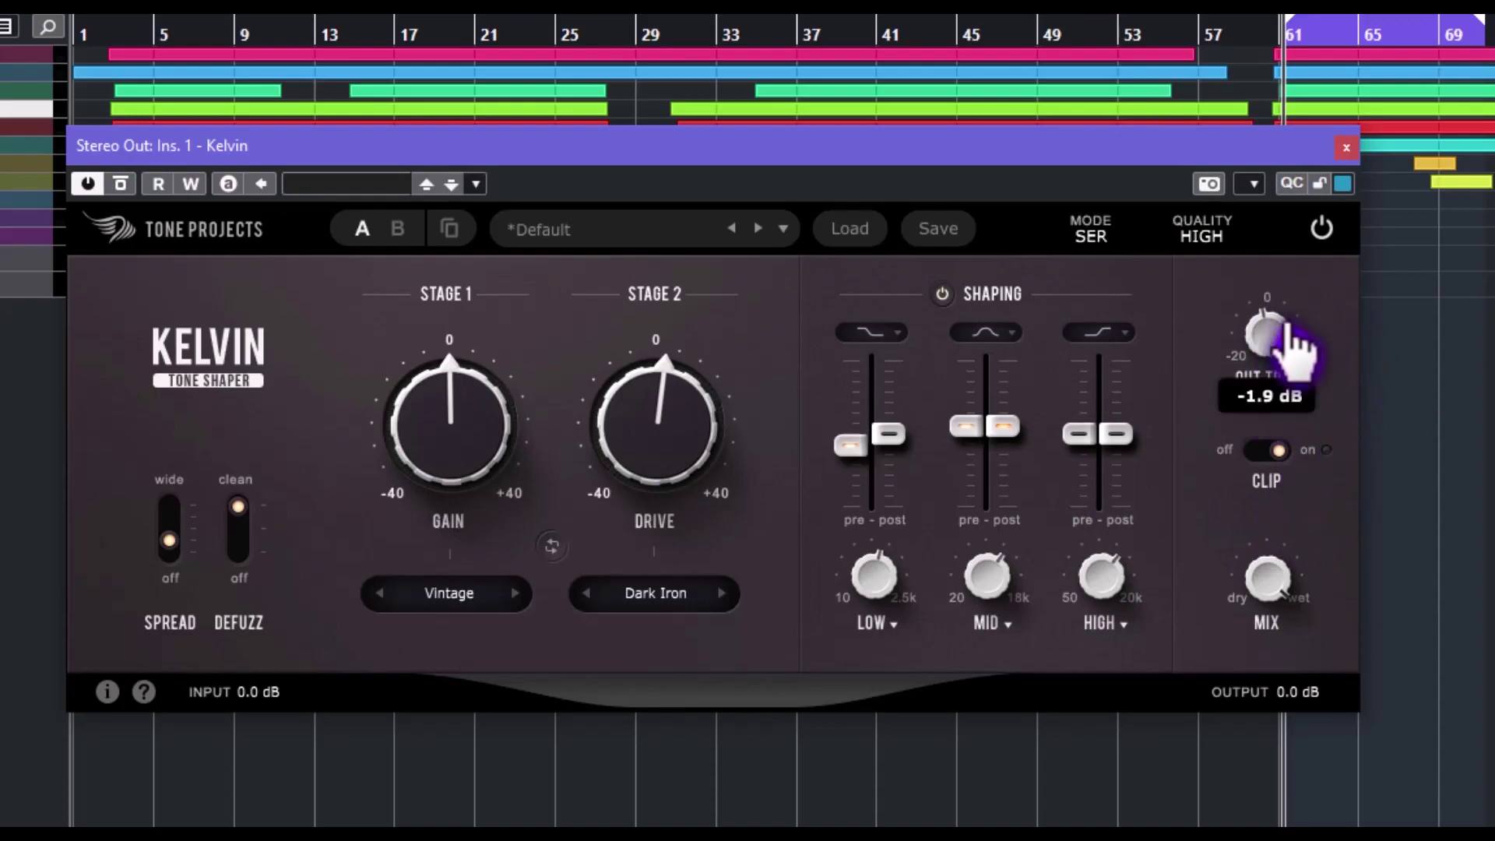
{"action": "left_click_drag", "start_coordinate": [1277, 576], "coordinate": [1277, 654]}
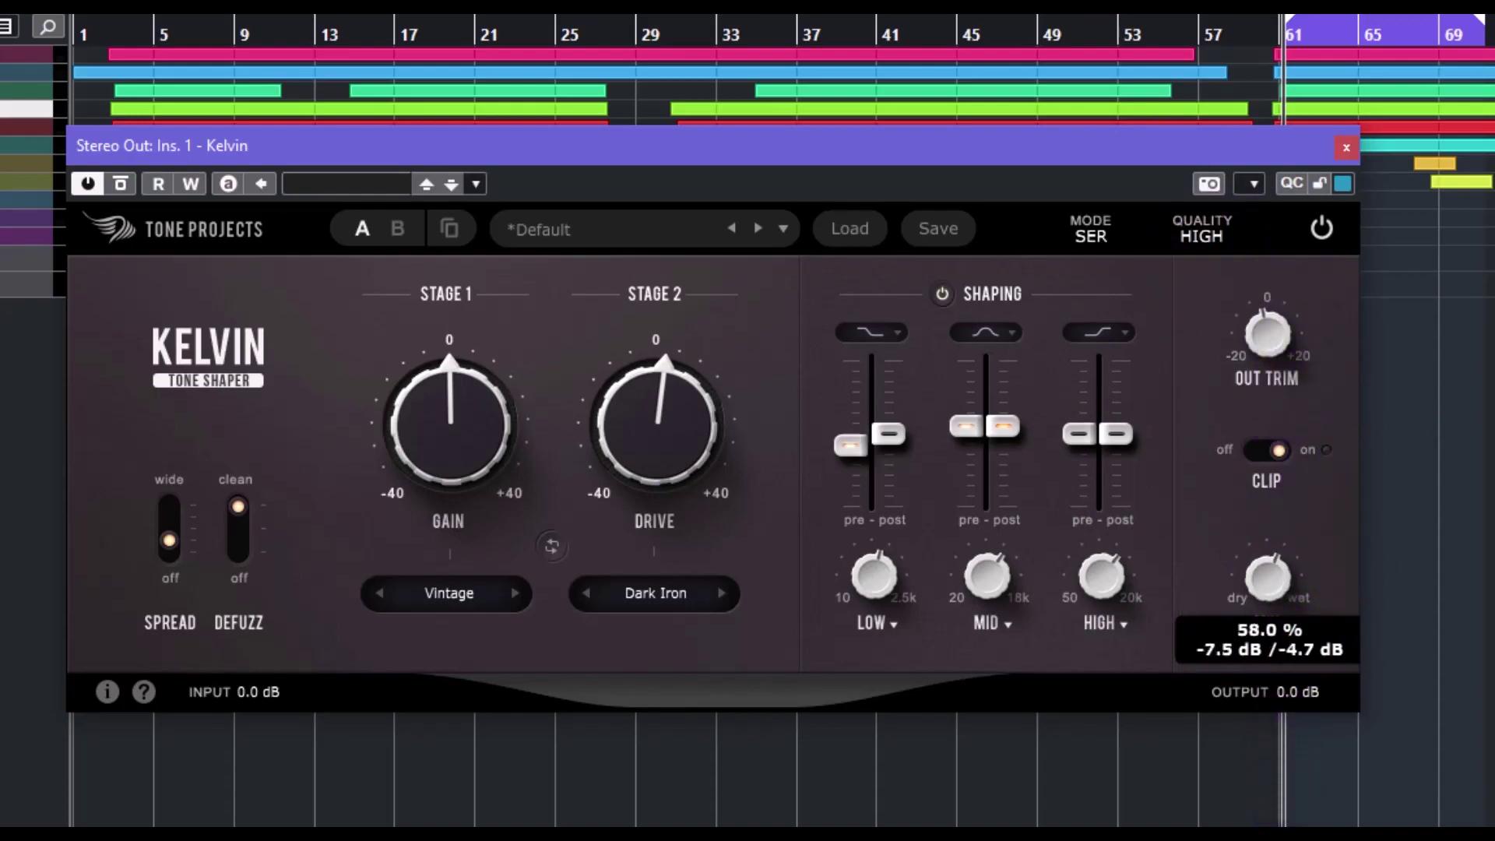
{"action": "left_click_drag", "start_coordinate": [1267, 577], "coordinate": [1225, 443]}
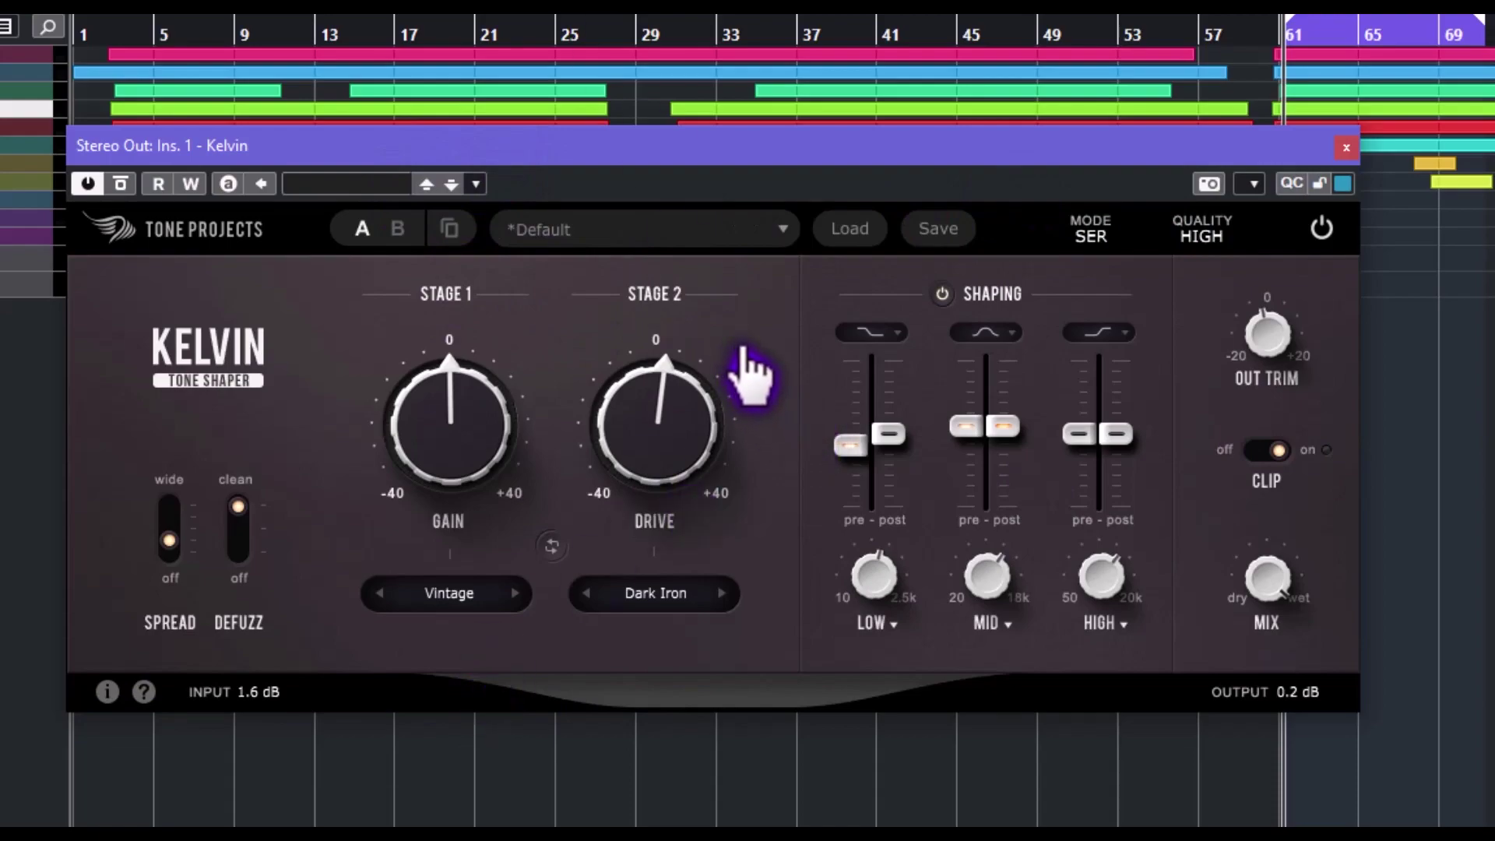
Step to the 808 - Golden Grit [RLH] preset and back to Default, and load the Master - 3D [bM] preset
{"action": "left_click", "coordinate": [757, 229]}
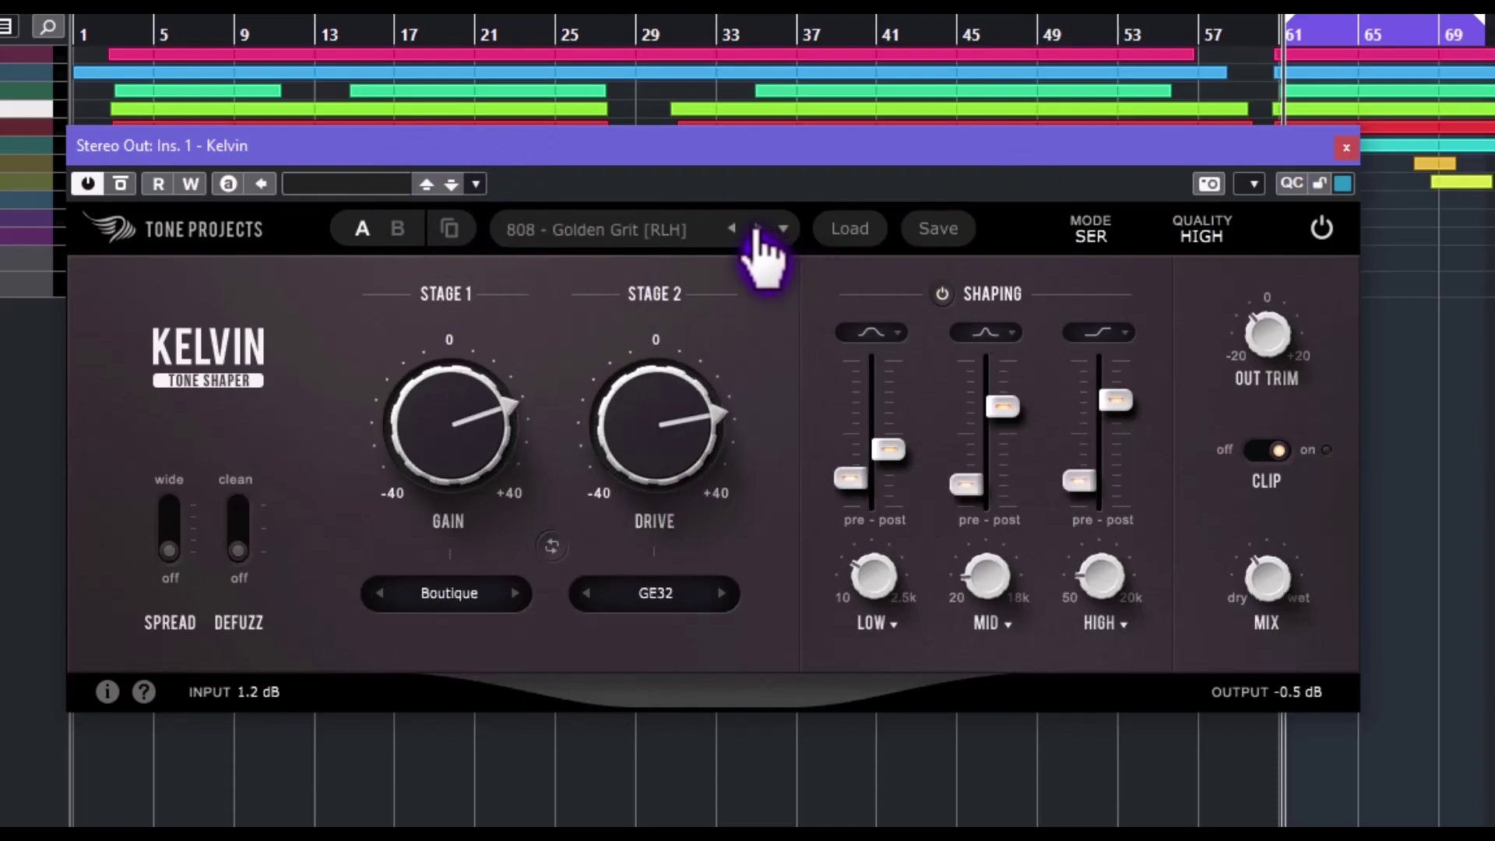
{"action": "left_click", "coordinate": [732, 229]}
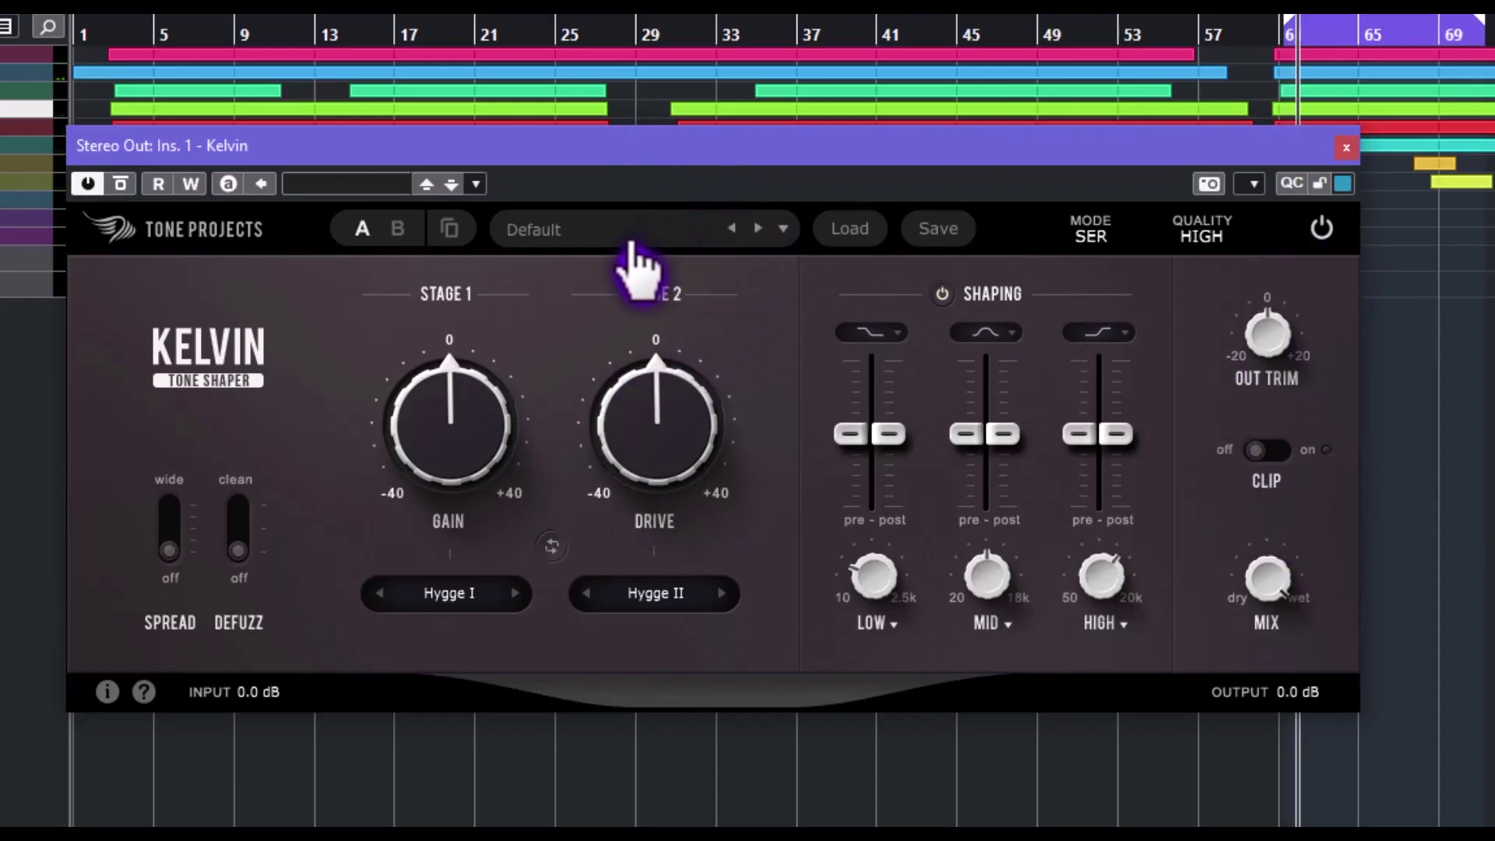
{"action": "left_click", "coordinate": [632, 245]}
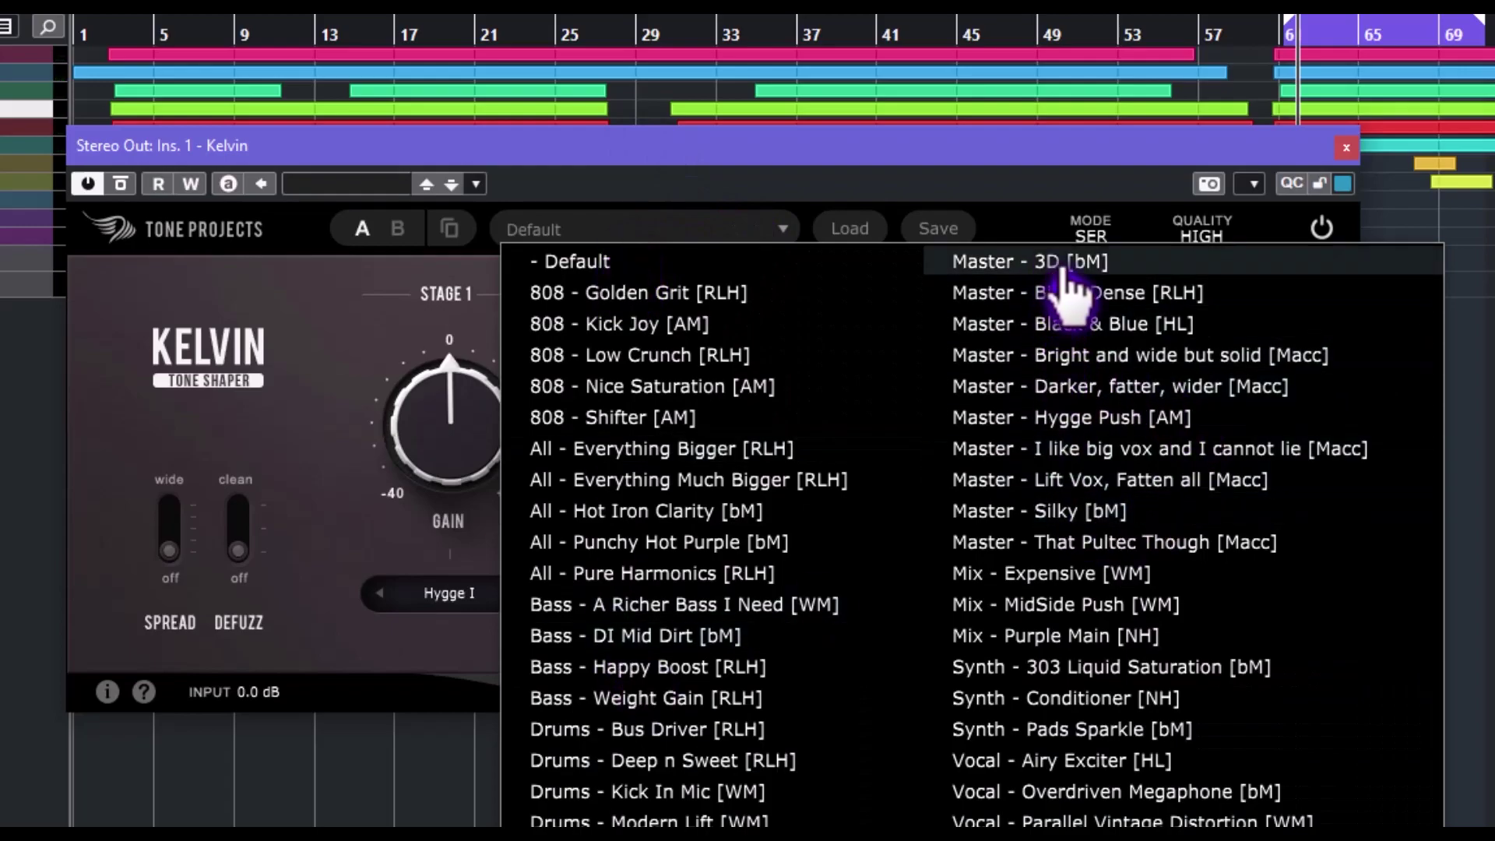
{"action": "left_click", "coordinate": [1060, 265]}
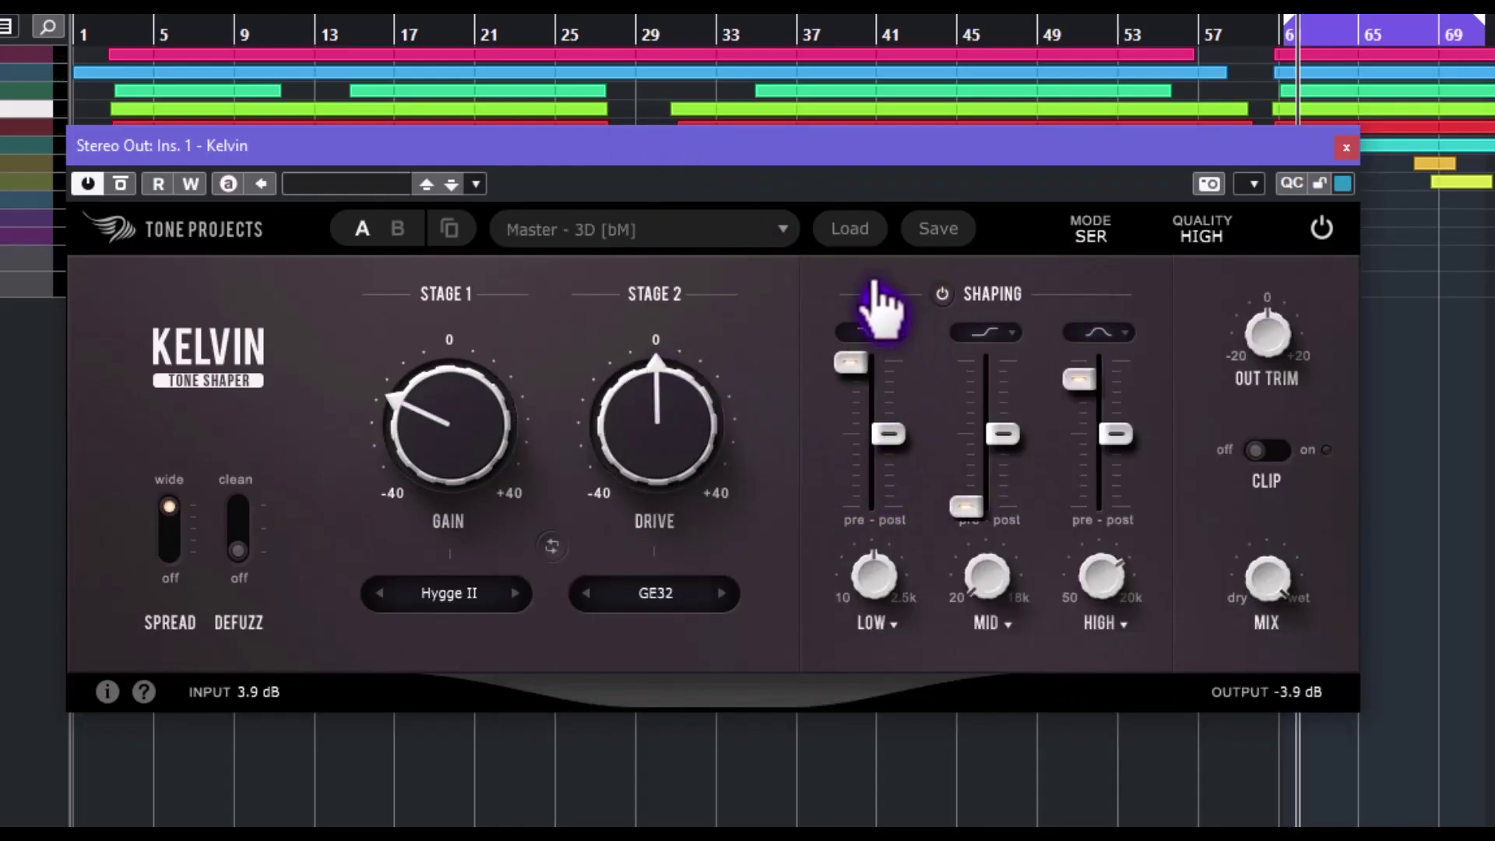
Load the Master - Energy [bM] preset from the artist presets
{"action": "left_click", "coordinate": [715, 227]}
{"action": "mouse_move", "coordinate": [1388, 840]}
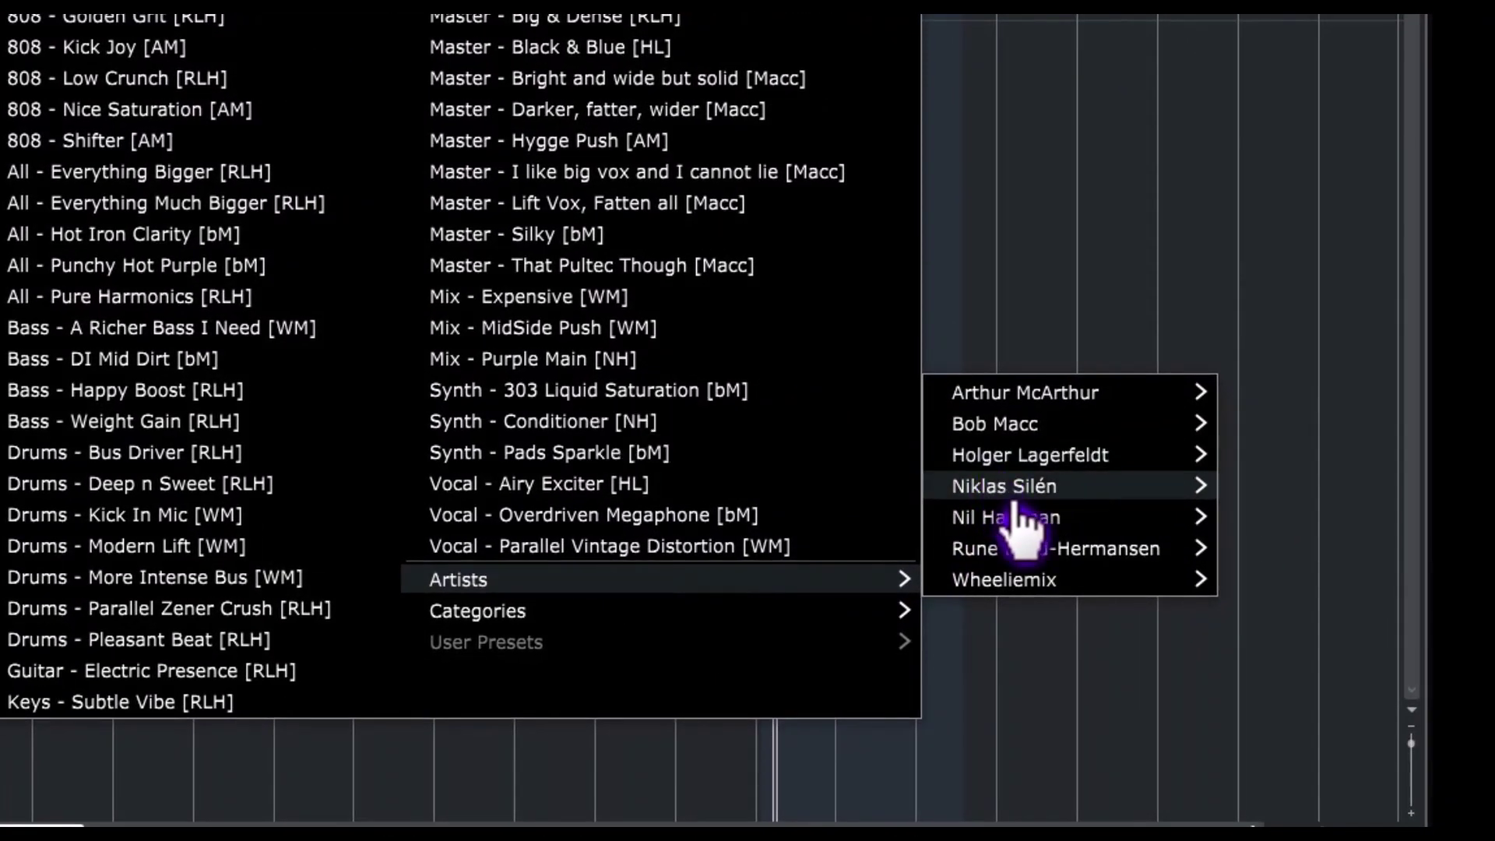
{"action": "mouse_move", "coordinate": [1200, 593]}
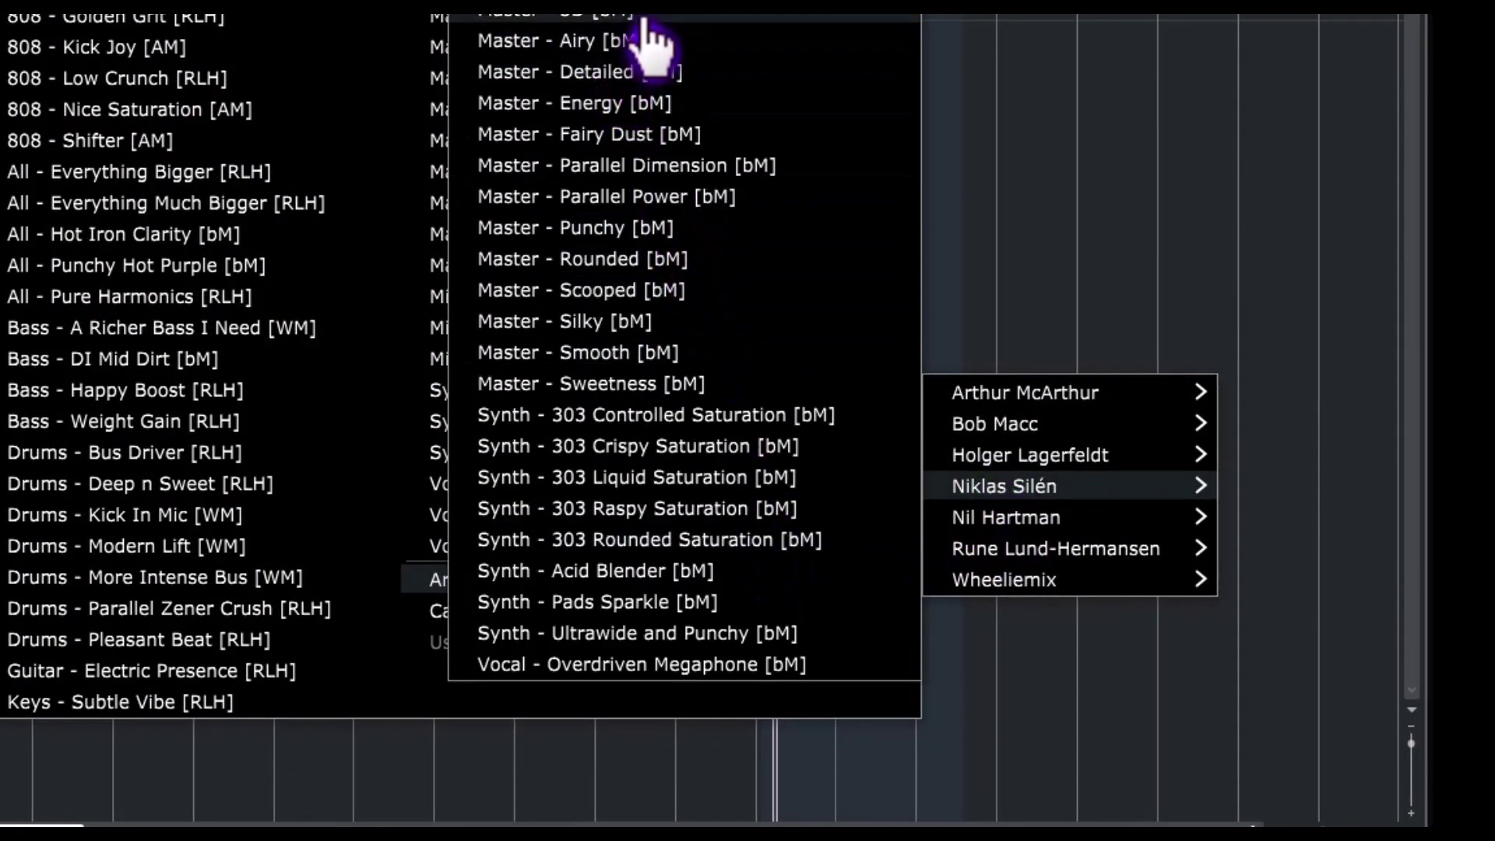
{"action": "left_click", "coordinate": [656, 105]}
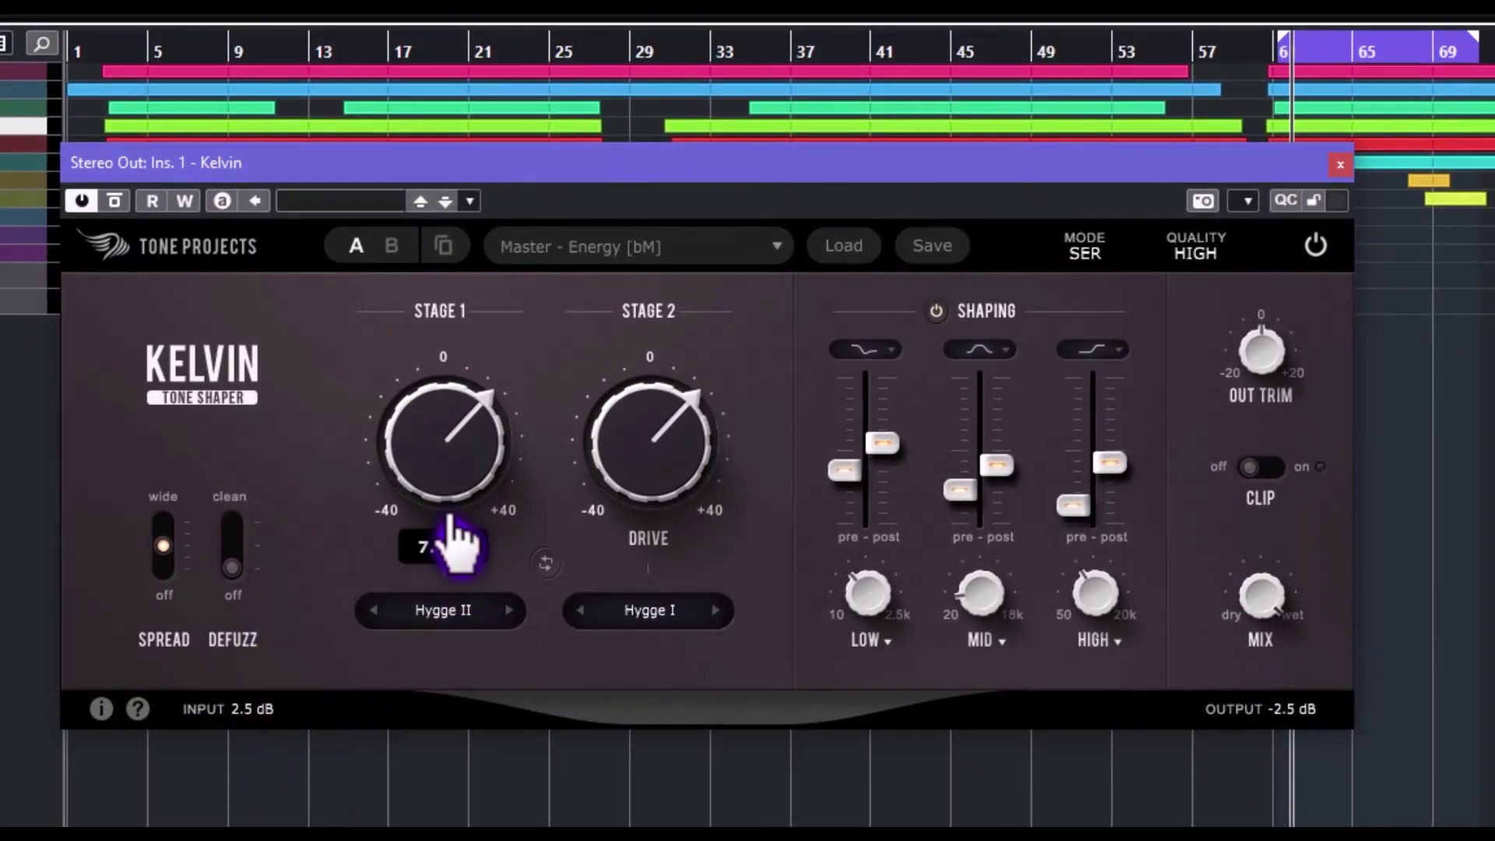
Inspect the preset's settings, start playback and compare the sound with the plugin bypassed and active
{"action": "mouse_move", "coordinate": [873, 612]}
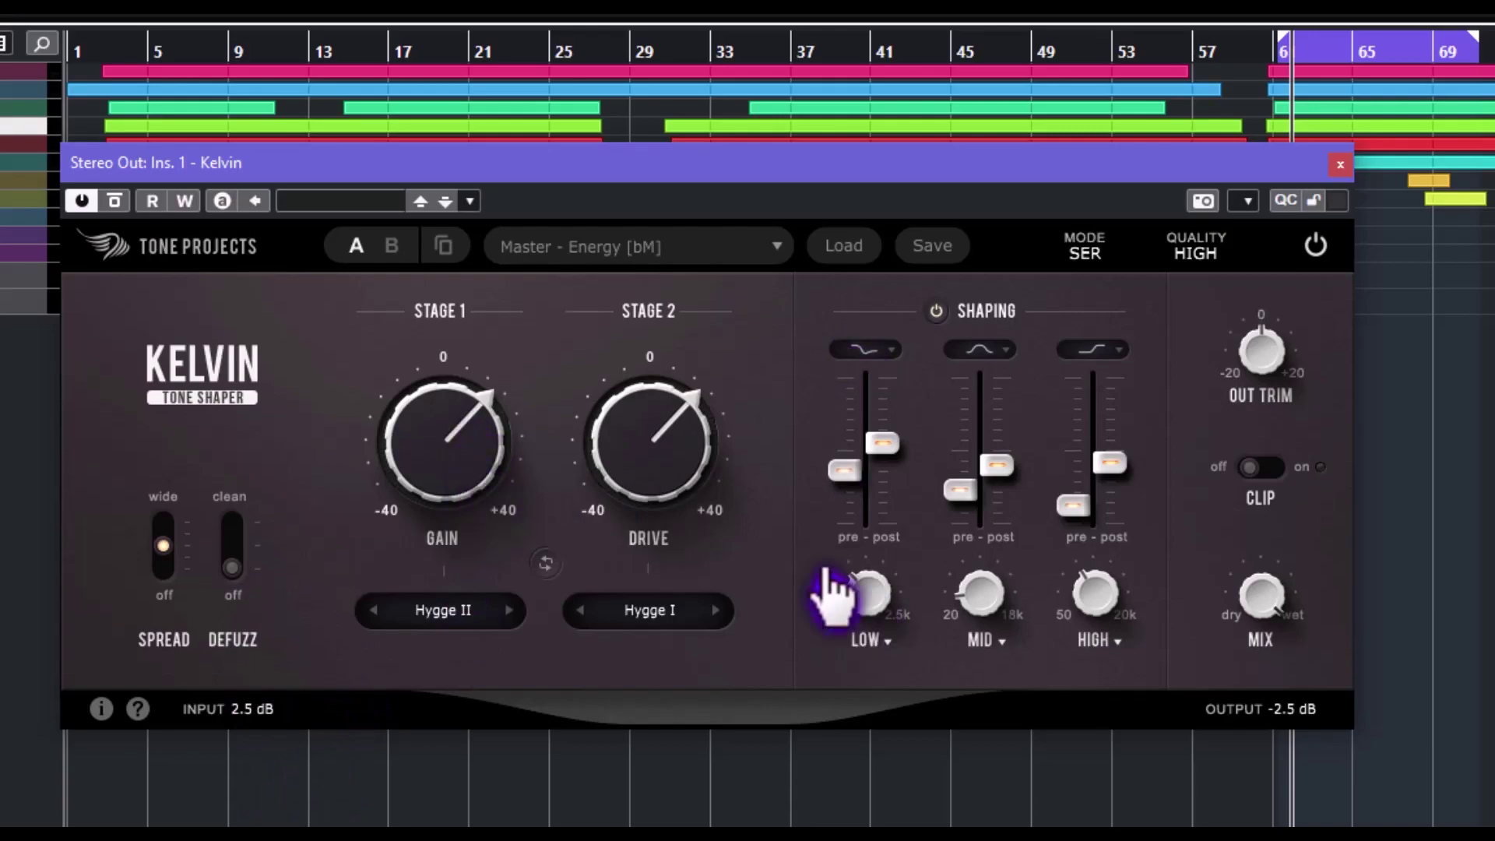
{"action": "mouse_move", "coordinate": [637, 380]}
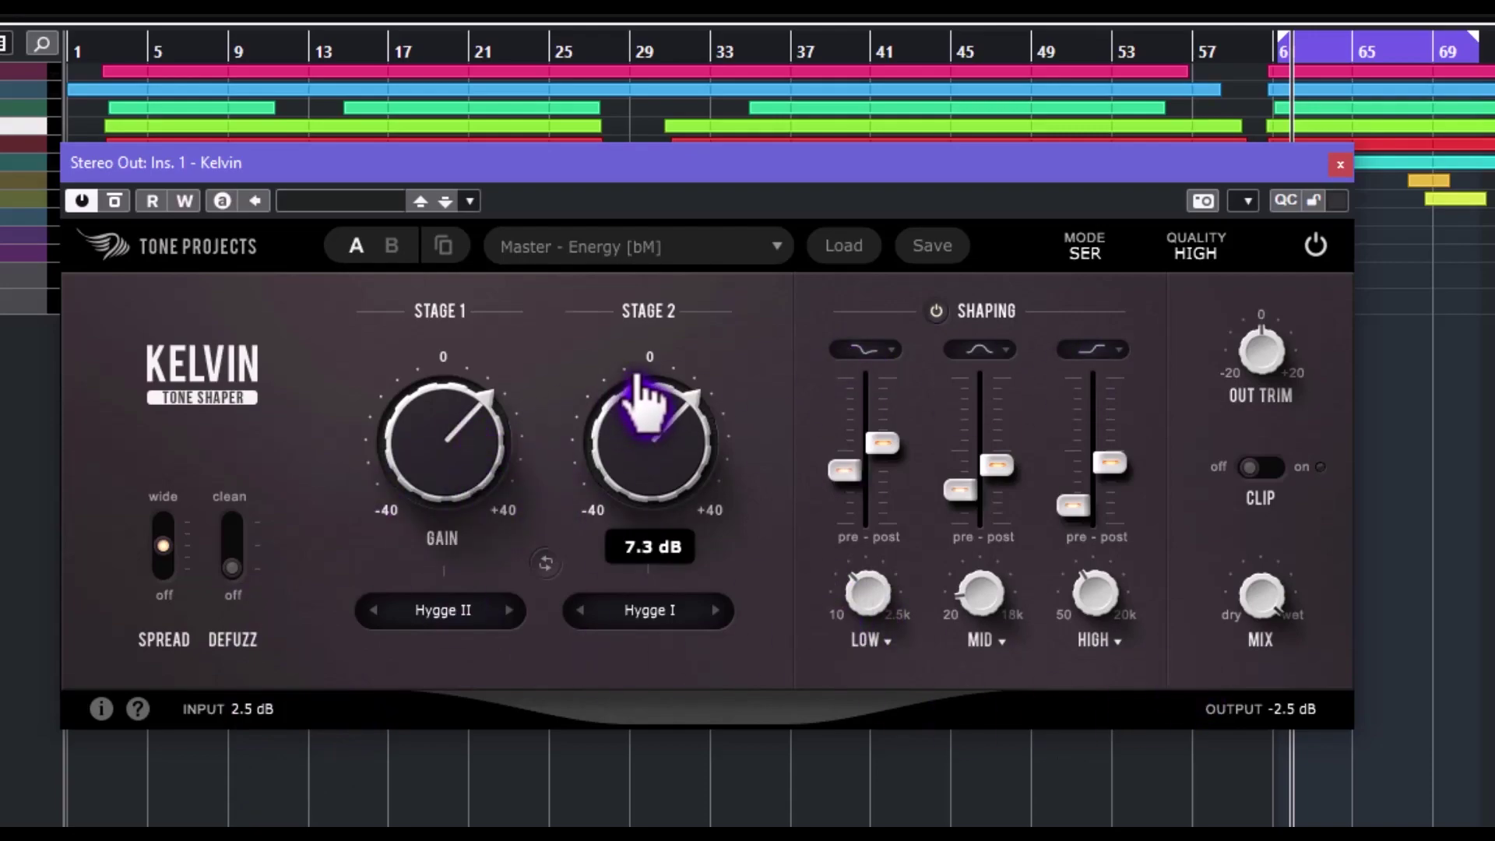
{"action": "key", "text": "space"}
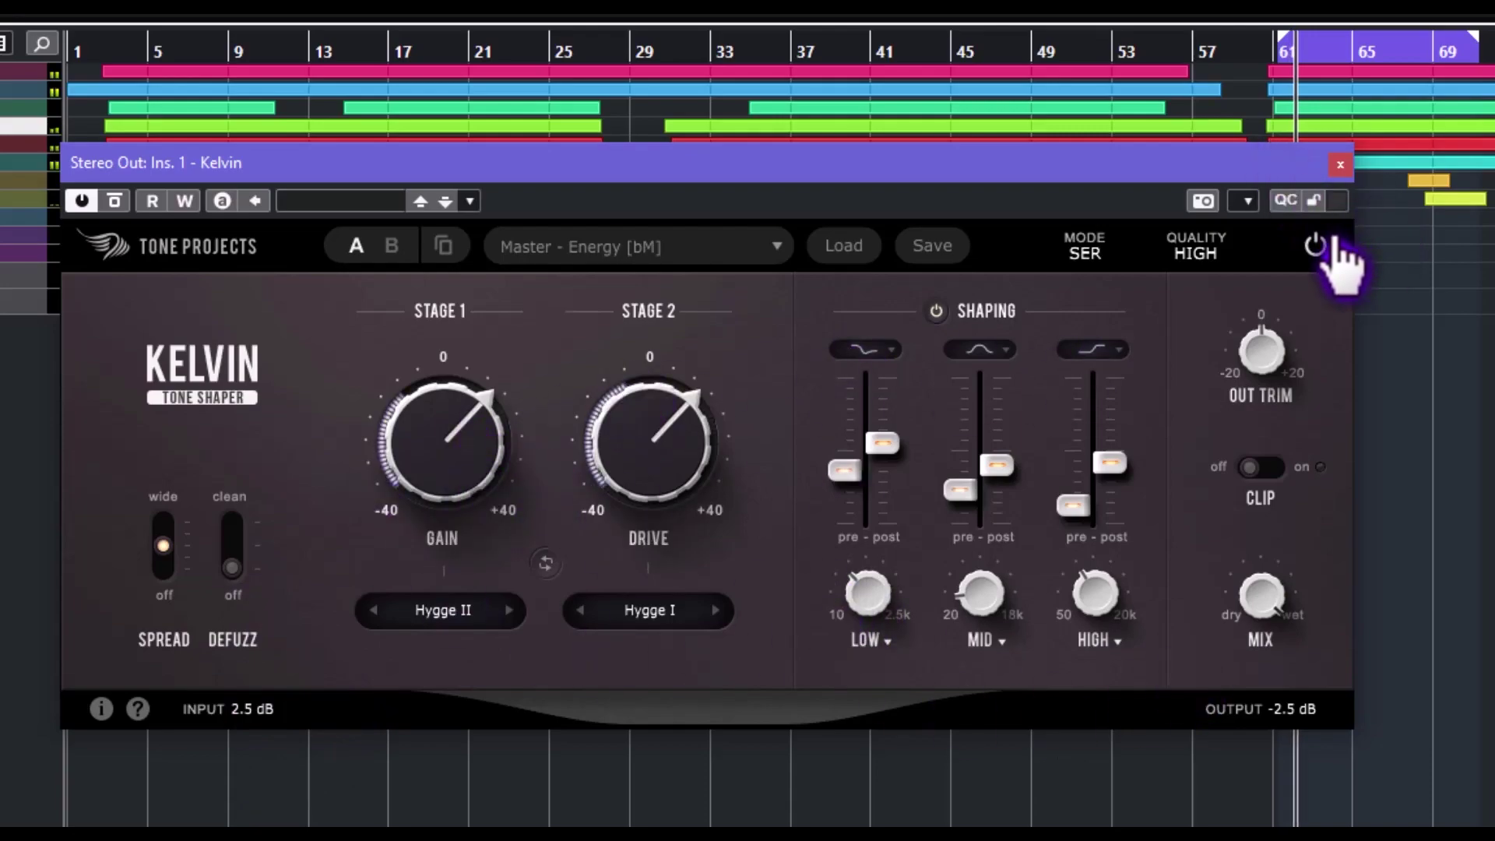
{"action": "left_click", "coordinate": [1315, 264]}
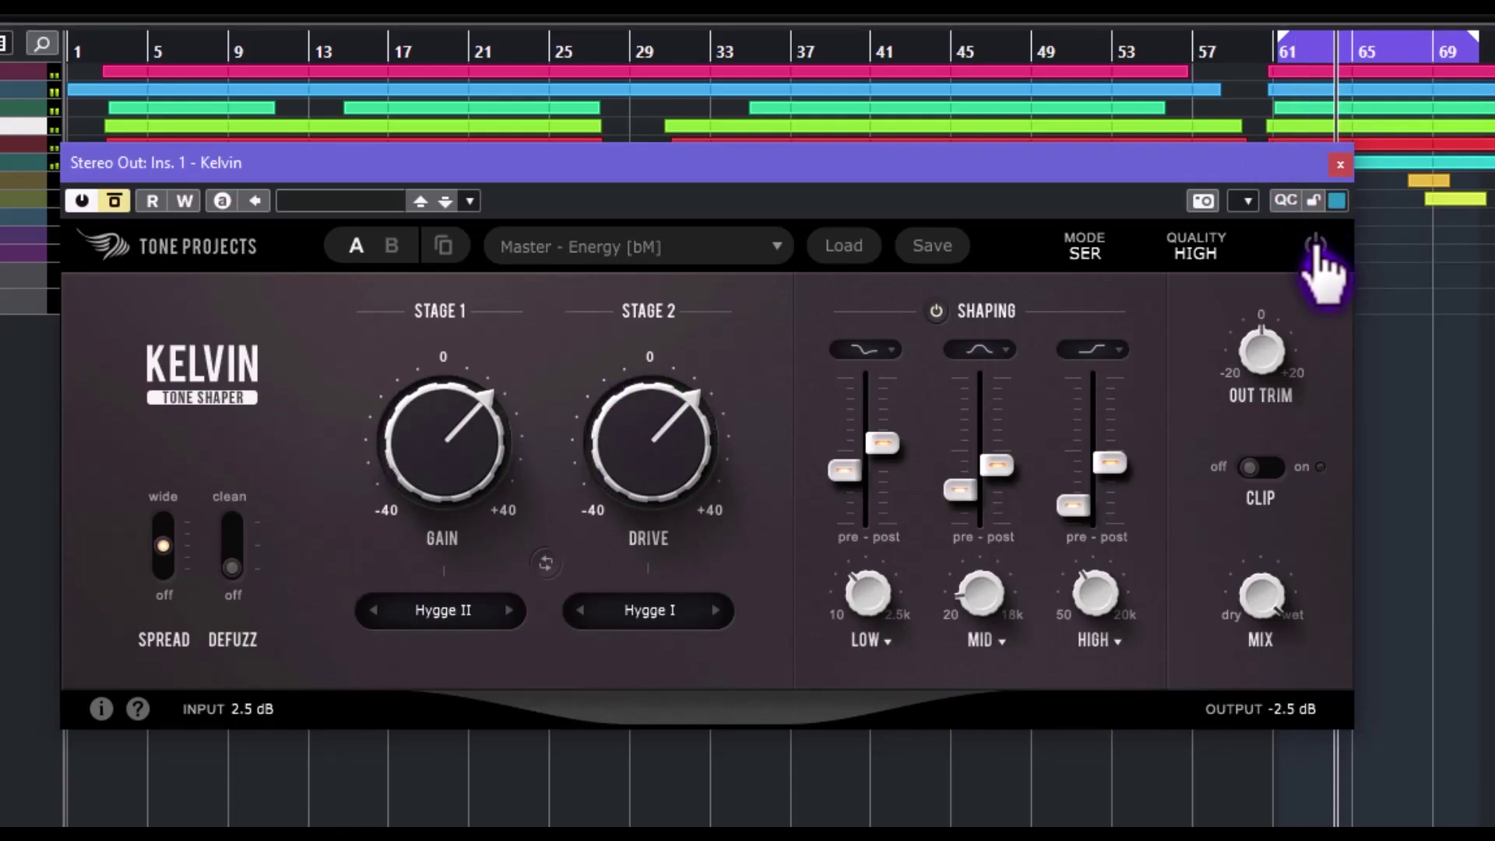
{"action": "left_click", "coordinate": [1316, 247]}
Raise the Stage 1 gain slightly and lower the Stage 2 drive to about 2.4 dB
{"action": "left_click_drag", "start_coordinate": [408, 467], "coordinate": [502, 436]}
{"action": "left_click_drag", "start_coordinate": [646, 401], "coordinate": [686, 541]}
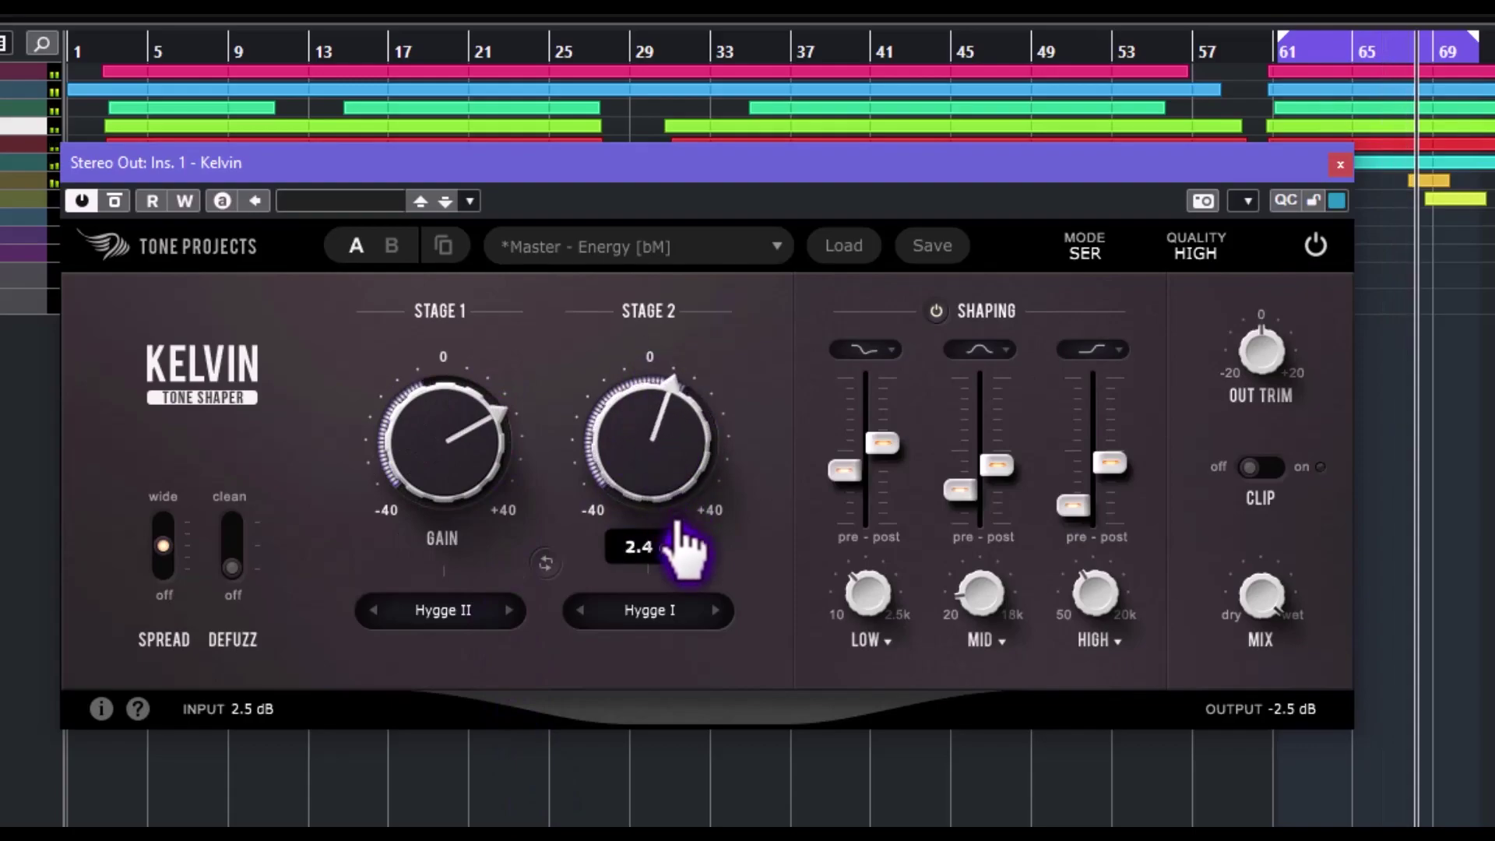
Set the Stage 1 saturation model to Clean and Stage 2 to Vintage with its drive at about 7.1 dB
{"action": "left_click", "coordinate": [436, 610]}
{"action": "left_click", "coordinate": [489, 561]}
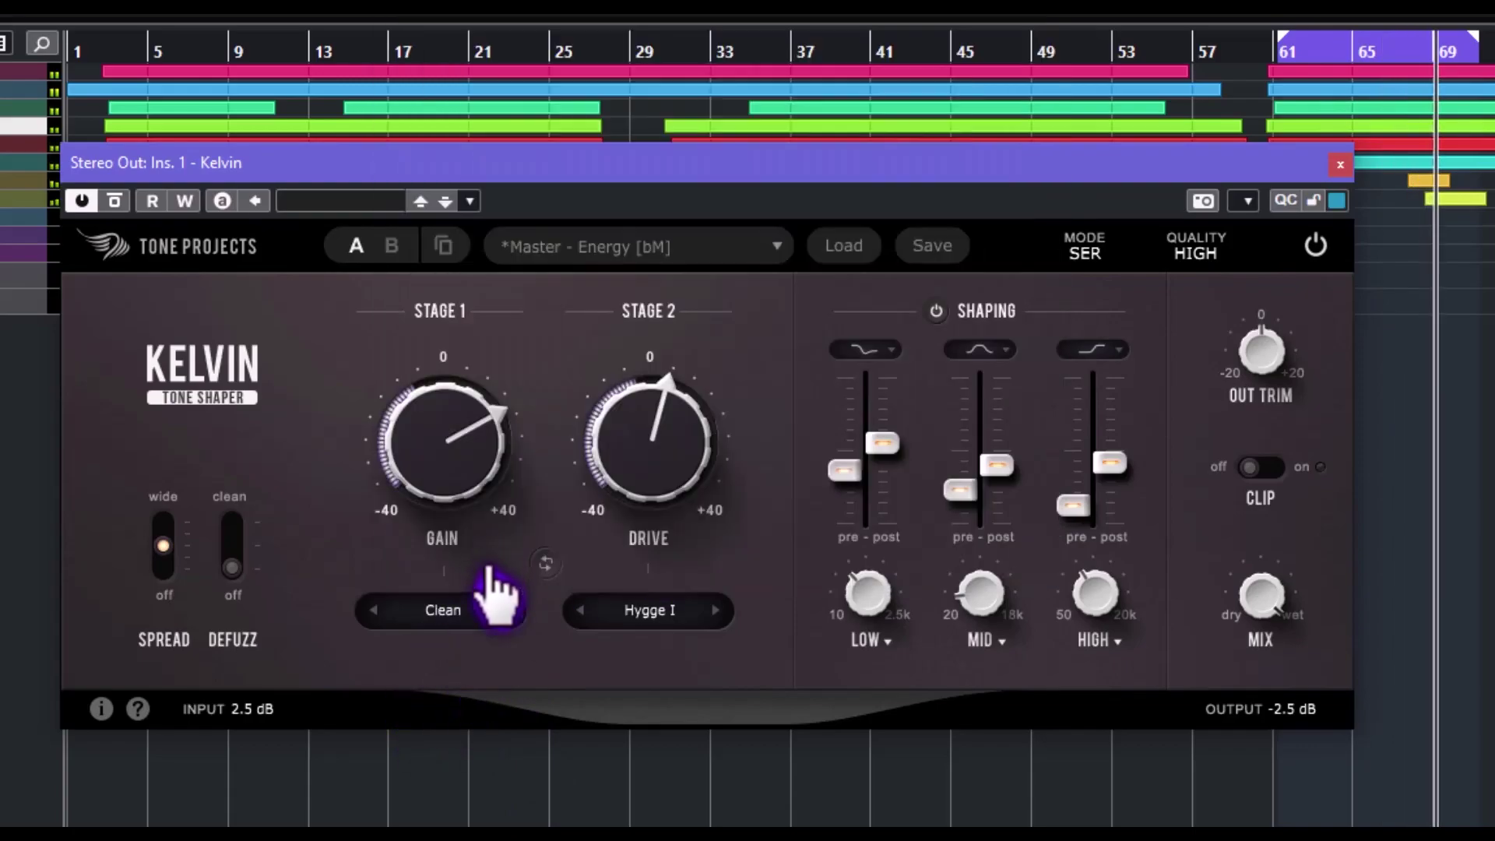
{"action": "left_click", "coordinate": [650, 610]}
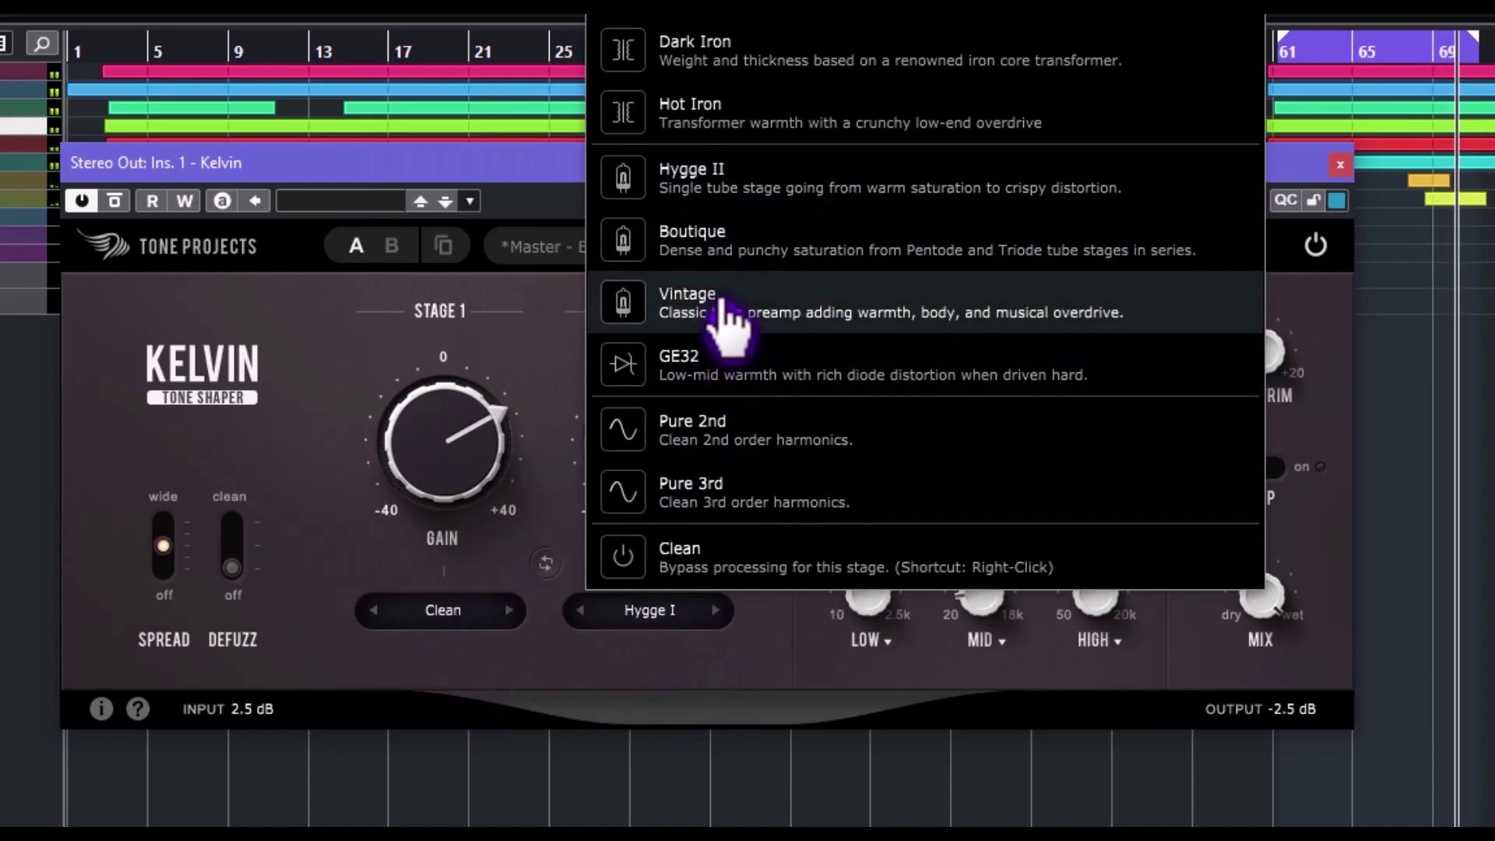
{"action": "left_click", "coordinate": [724, 305]}
{"action": "scroll", "coordinate": [684, 407], "scroll_direction": "up", "scroll_amount": 6}
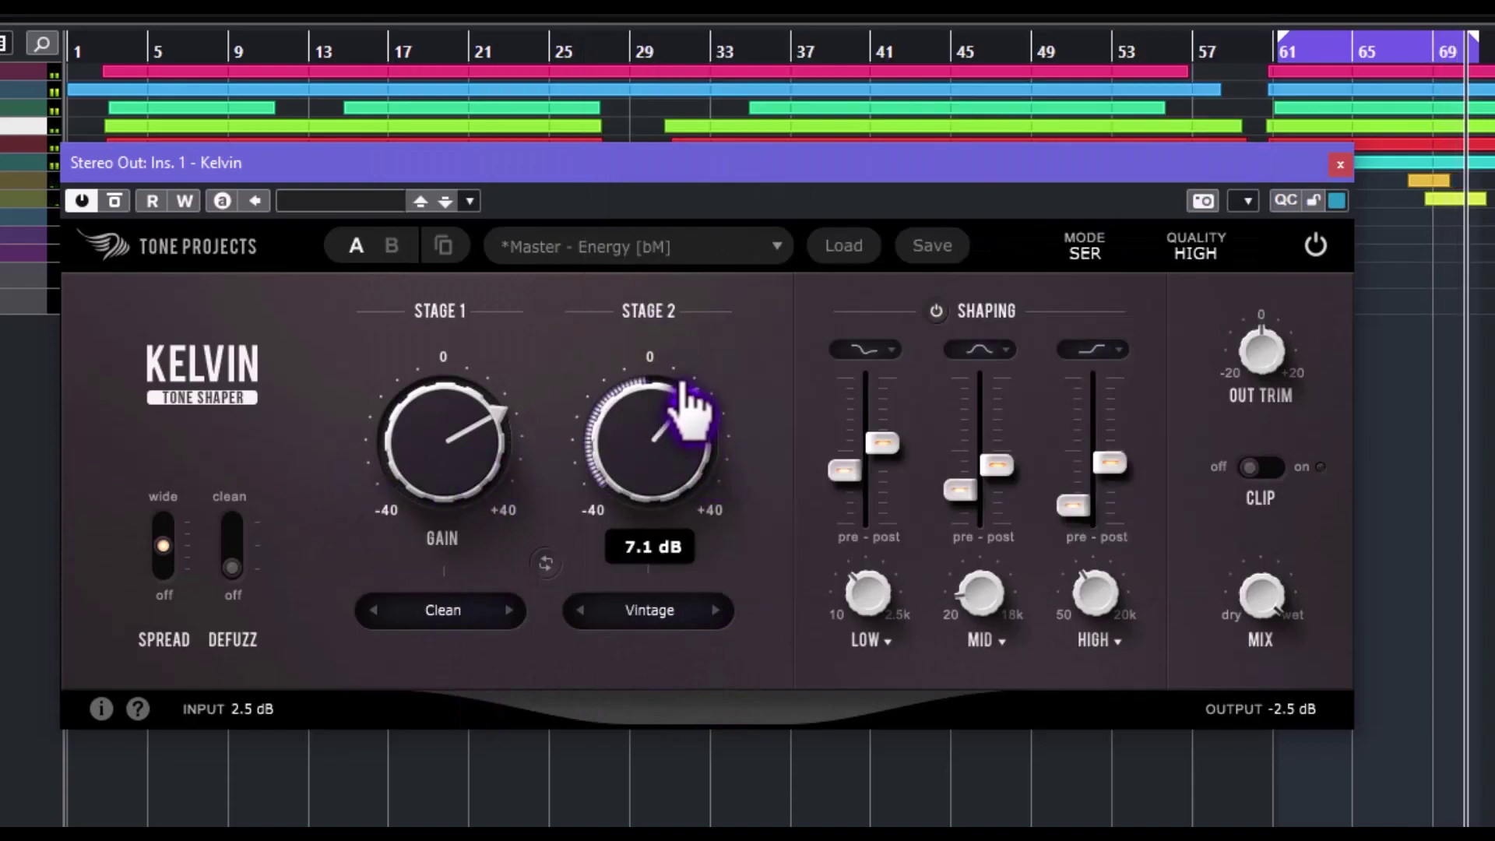
Swap the two stages and back, and set Defuzz to its intermediate setting
{"action": "left_click", "coordinate": [545, 564]}
{"action": "left_click", "coordinate": [546, 564]}
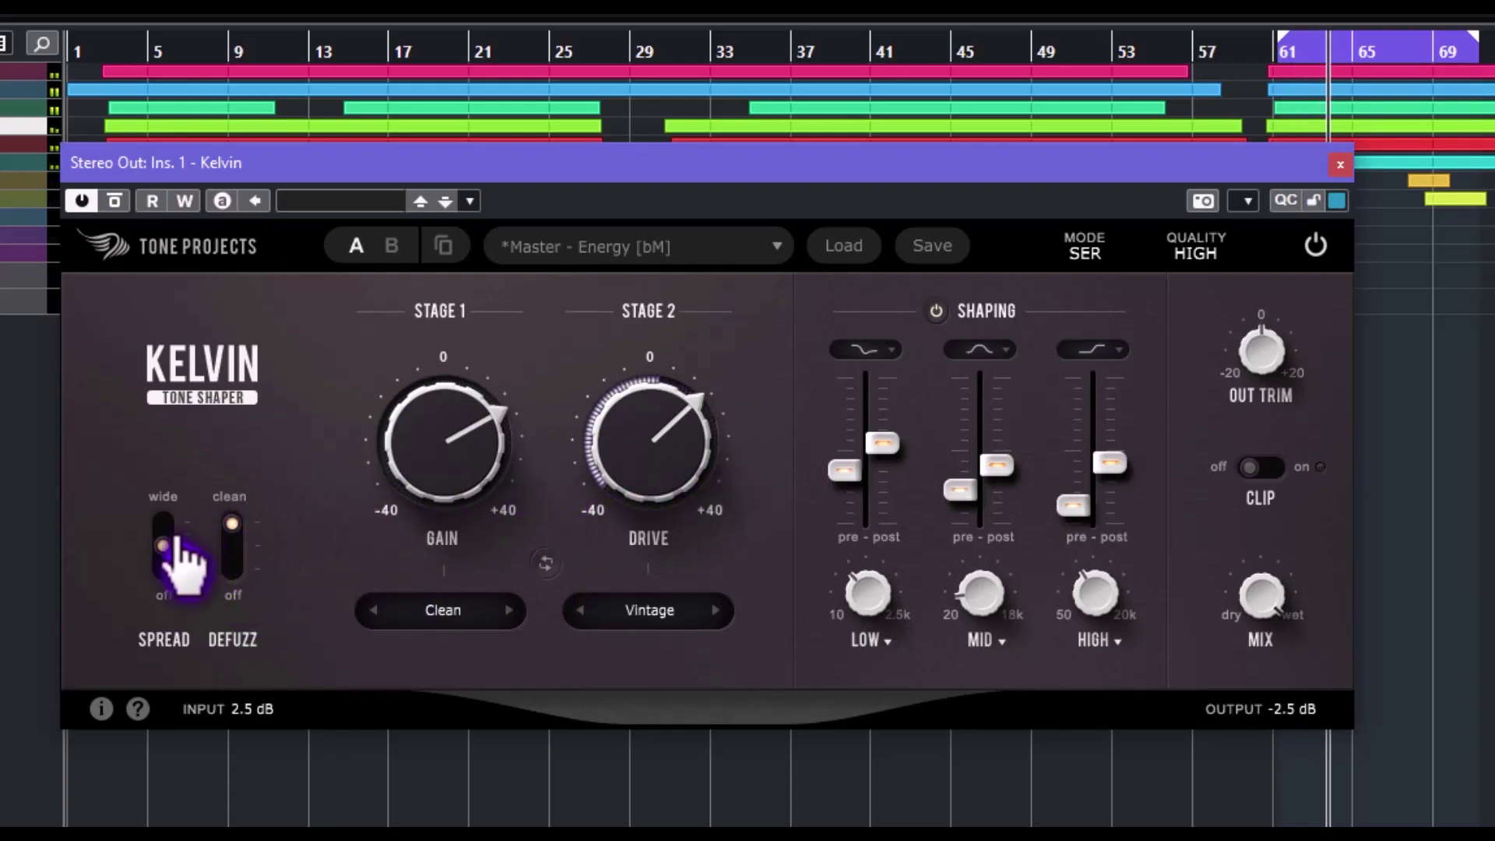
{"action": "left_click_drag", "start_coordinate": [166, 541], "coordinate": [234, 592]}
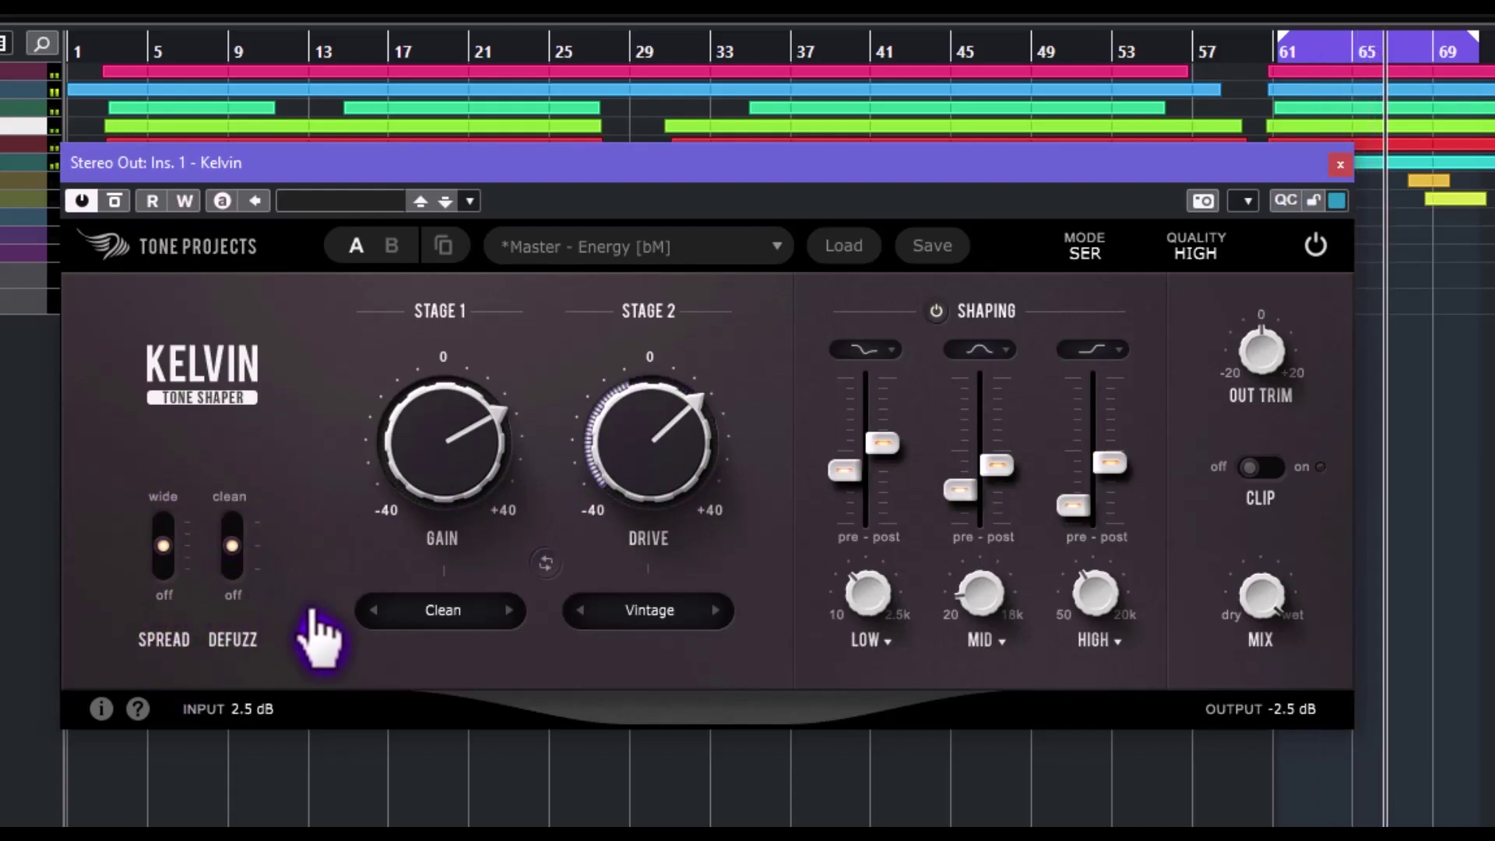
Lower the low band's post gain and mid band's pre gain, and raise the mid post and high pre gains
{"action": "left_click_drag", "start_coordinate": [883, 442], "coordinate": [878, 477]}
{"action": "left_click_drag", "start_coordinate": [959, 500], "coordinate": [974, 534]}
{"action": "left_click_drag", "start_coordinate": [997, 465], "coordinate": [1003, 427]}
{"action": "left_click_drag", "start_coordinate": [1110, 464], "coordinate": [1129, 499]}
{"action": "left_click_drag", "start_coordinate": [1085, 534], "coordinate": [1092, 438]}
Turn on the output clipper and tweak the shaping band frequencies, raising the mid band's frequency to around the middle of its range
{"action": "left_click", "coordinate": [1267, 469]}
{"action": "left_click_drag", "start_coordinate": [1077, 620], "coordinate": [1114, 475]}
{"action": "left_click_drag", "start_coordinate": [993, 586], "coordinate": [1013, 405]}
{"action": "left_click_drag", "start_coordinate": [871, 606], "coordinate": [876, 634]}
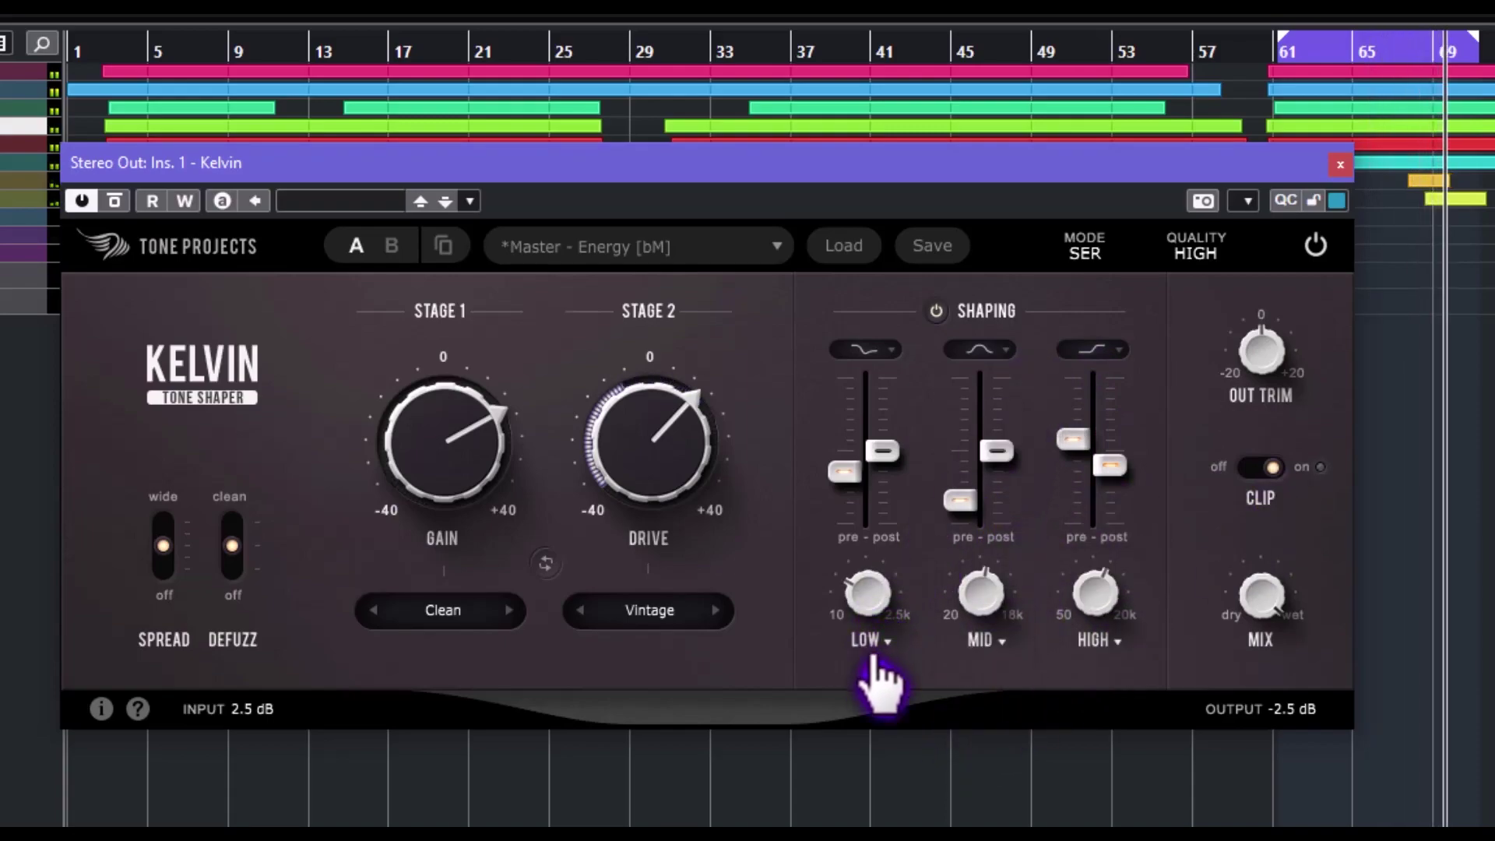
Assign the low shaping band to stage 1 and the mid band to stage 2, keeping the high band on both stages
{"action": "left_click", "coordinate": [871, 640]}
{"action": "left_click", "coordinate": [950, 722]}
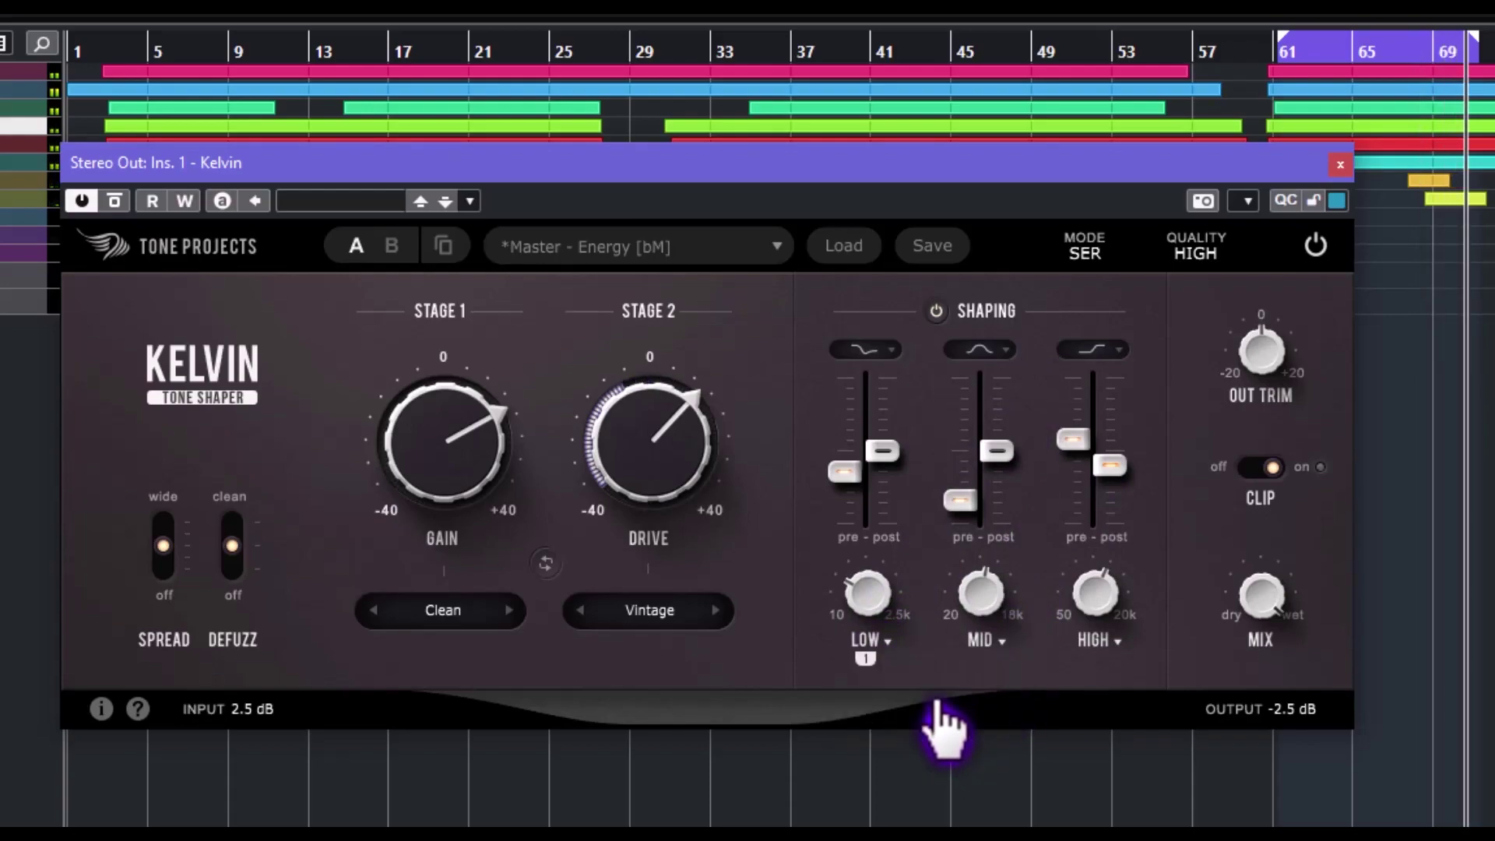
{"action": "left_click", "coordinate": [994, 642]}
{"action": "left_click", "coordinate": [1004, 723]}
{"action": "left_click", "coordinate": [1115, 640]}
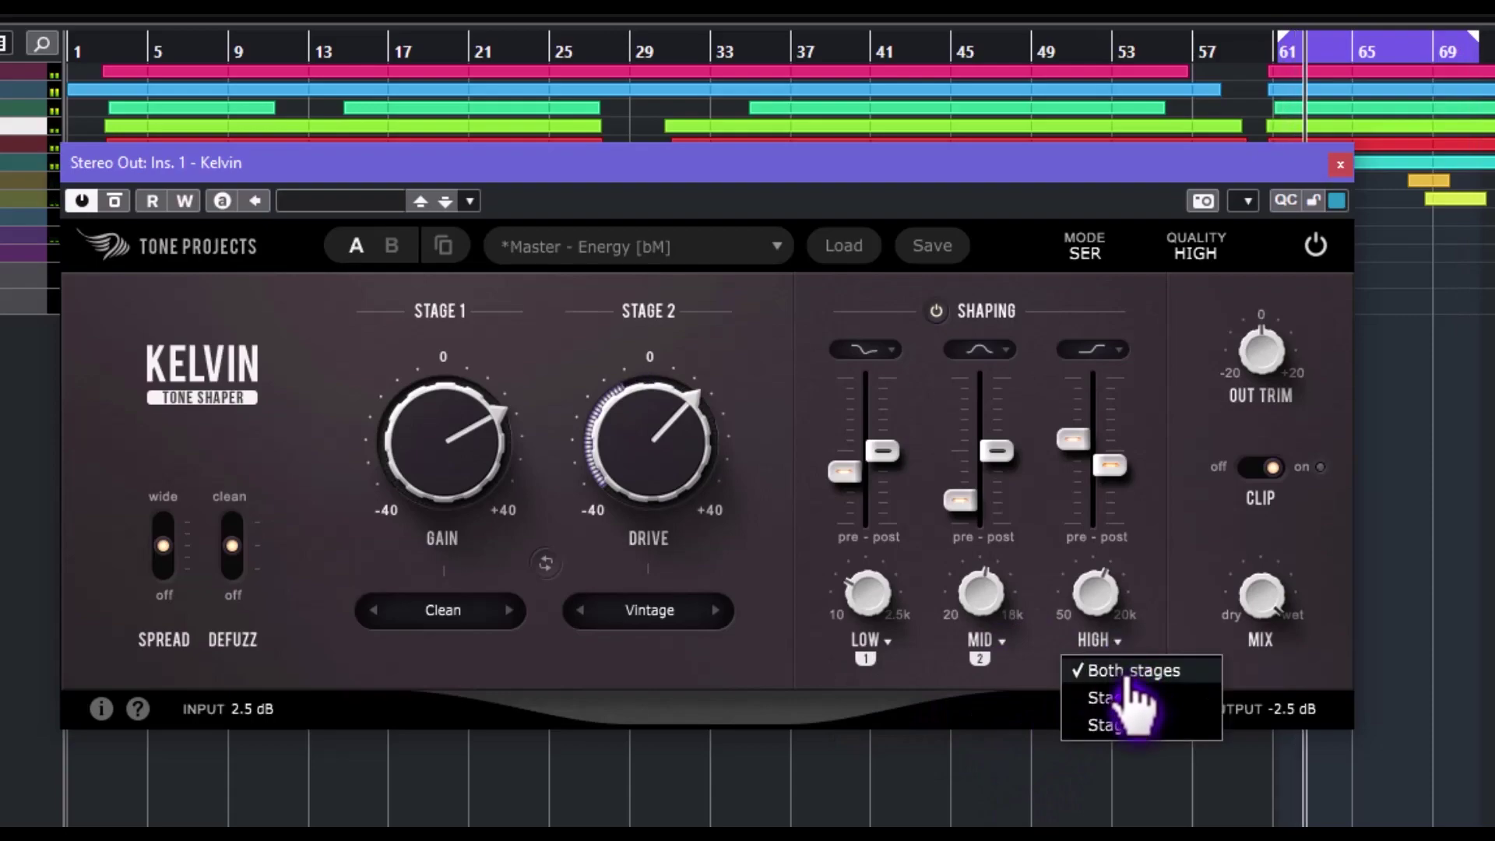
{"action": "left_click", "coordinate": [1130, 671]}
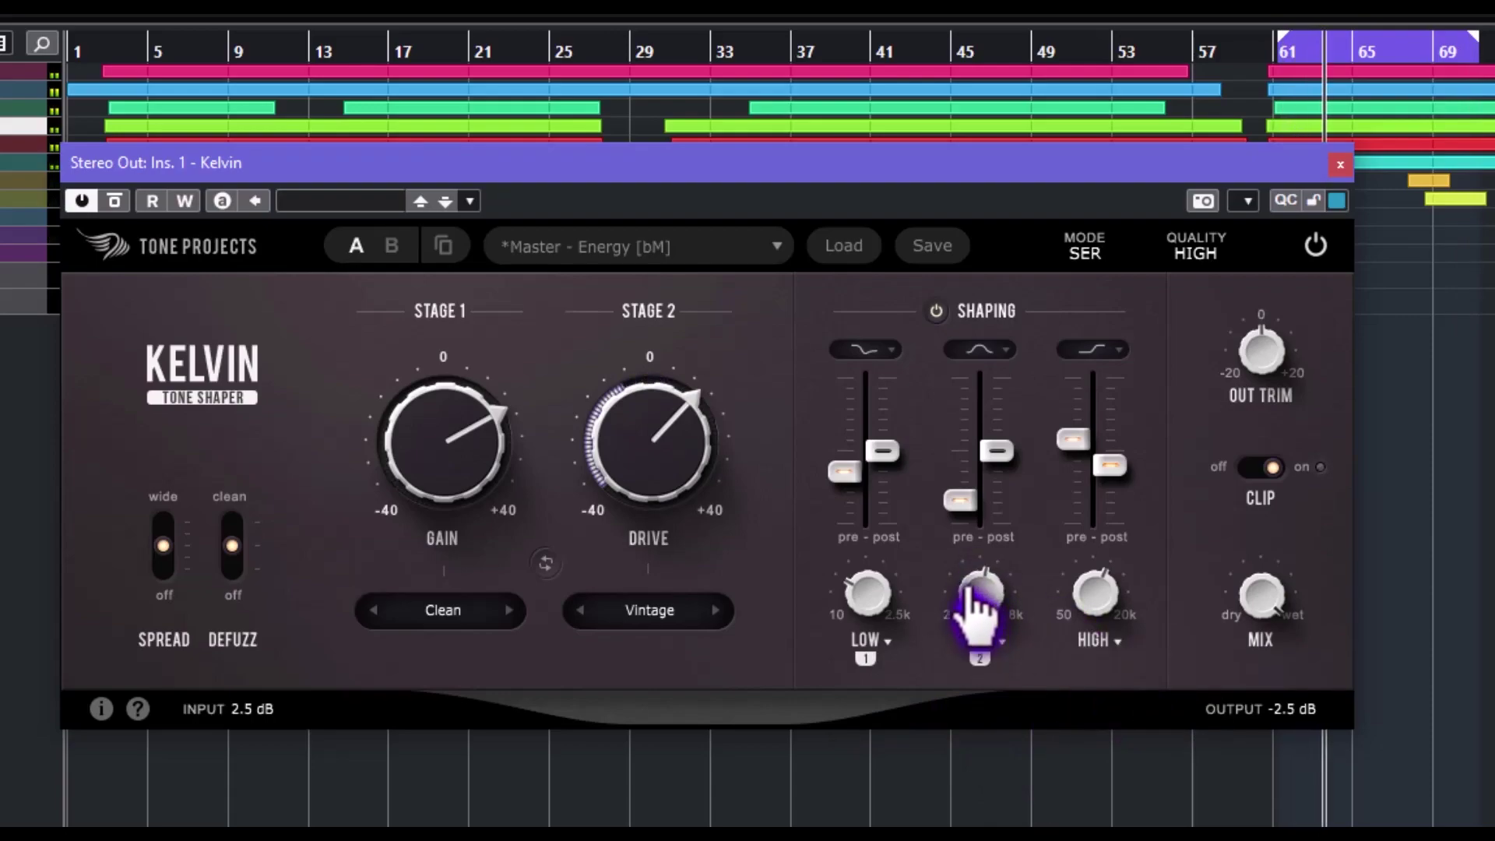
Rebalance the pre and post gains of all three shaping bands, lowering the low and mid post gains and raising the high post gain
{"action": "left_click_drag", "start_coordinate": [971, 499], "coordinate": [985, 463]}
{"action": "left_click_drag", "start_coordinate": [883, 450], "coordinate": [855, 483]}
{"action": "left_click_drag", "start_coordinate": [980, 475], "coordinate": [1003, 502]}
{"action": "mouse_move", "coordinate": [1110, 465]}
{"action": "left_mouse_down"}
{"action": "mouse_move", "coordinate": [1111, 490]}
{"action": "mouse_move", "coordinate": [1085, 484]}
{"action": "mouse_move", "coordinate": [1086, 510]}
{"action": "mouse_move", "coordinate": [1102, 444]}
{"action": "left_mouse_up"}
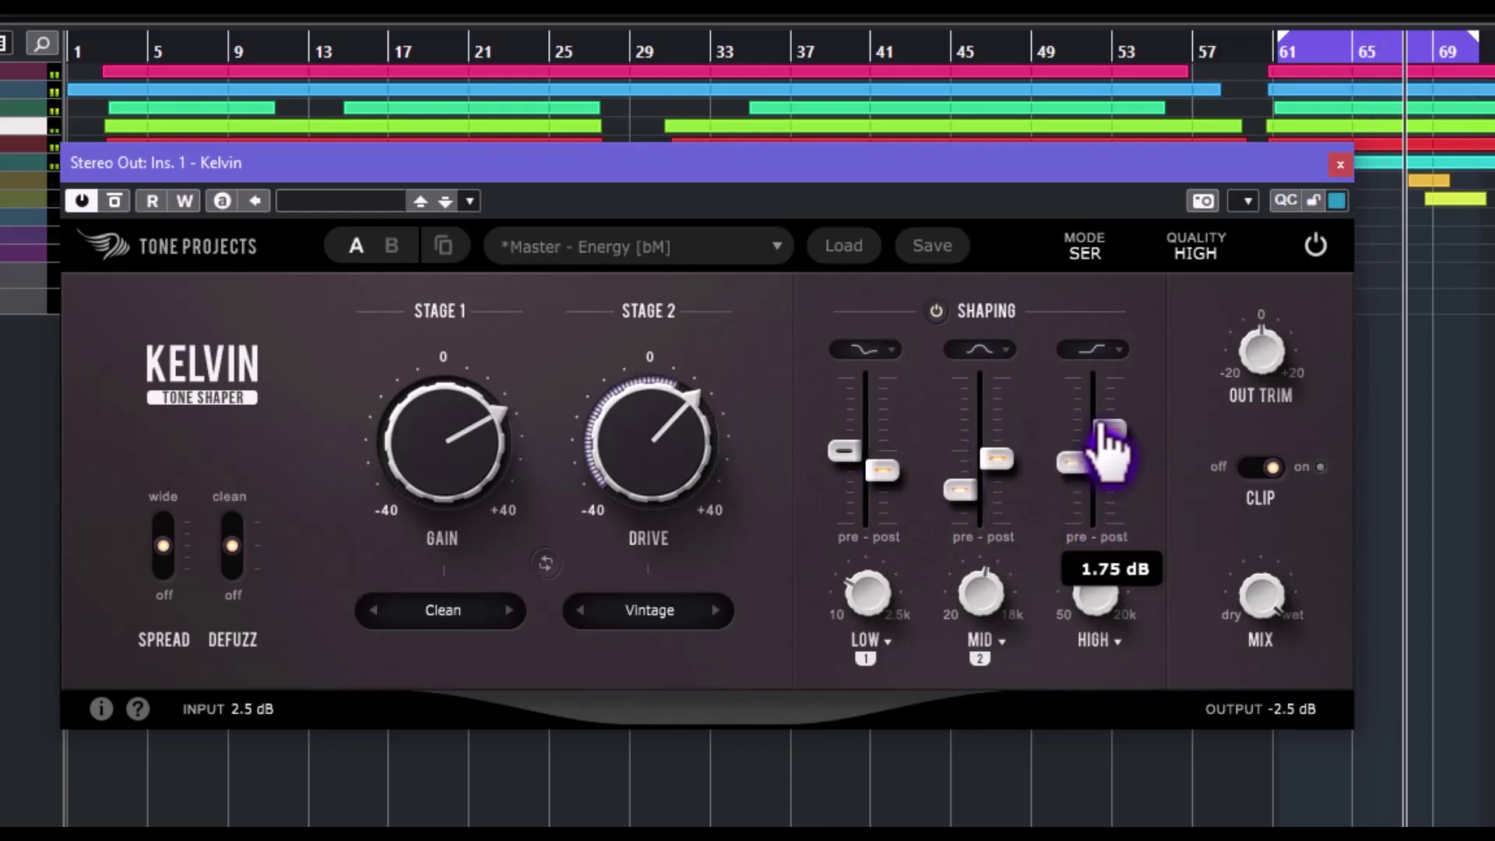
Raise the Stage 2 drive slightly and lower the Stage 1 gain to about 1.3 dB
{"action": "left_click_drag", "start_coordinate": [611, 486], "coordinate": [627, 450]}
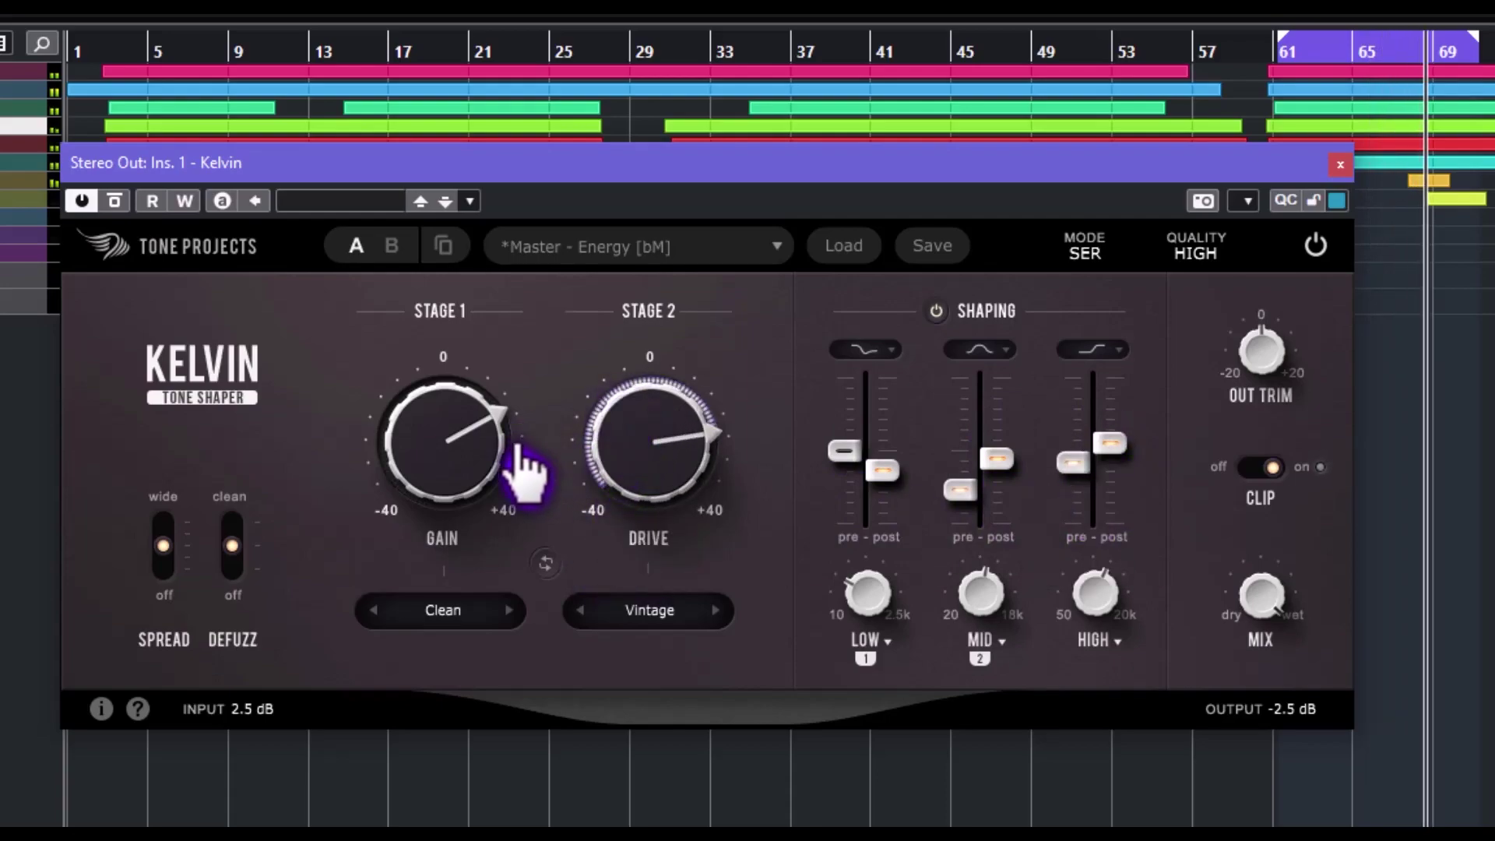
{"action": "left_click_drag", "start_coordinate": [732, 481], "coordinate": [634, 493]}
{"action": "left_click_drag", "start_coordinate": [527, 494], "coordinate": [467, 584]}
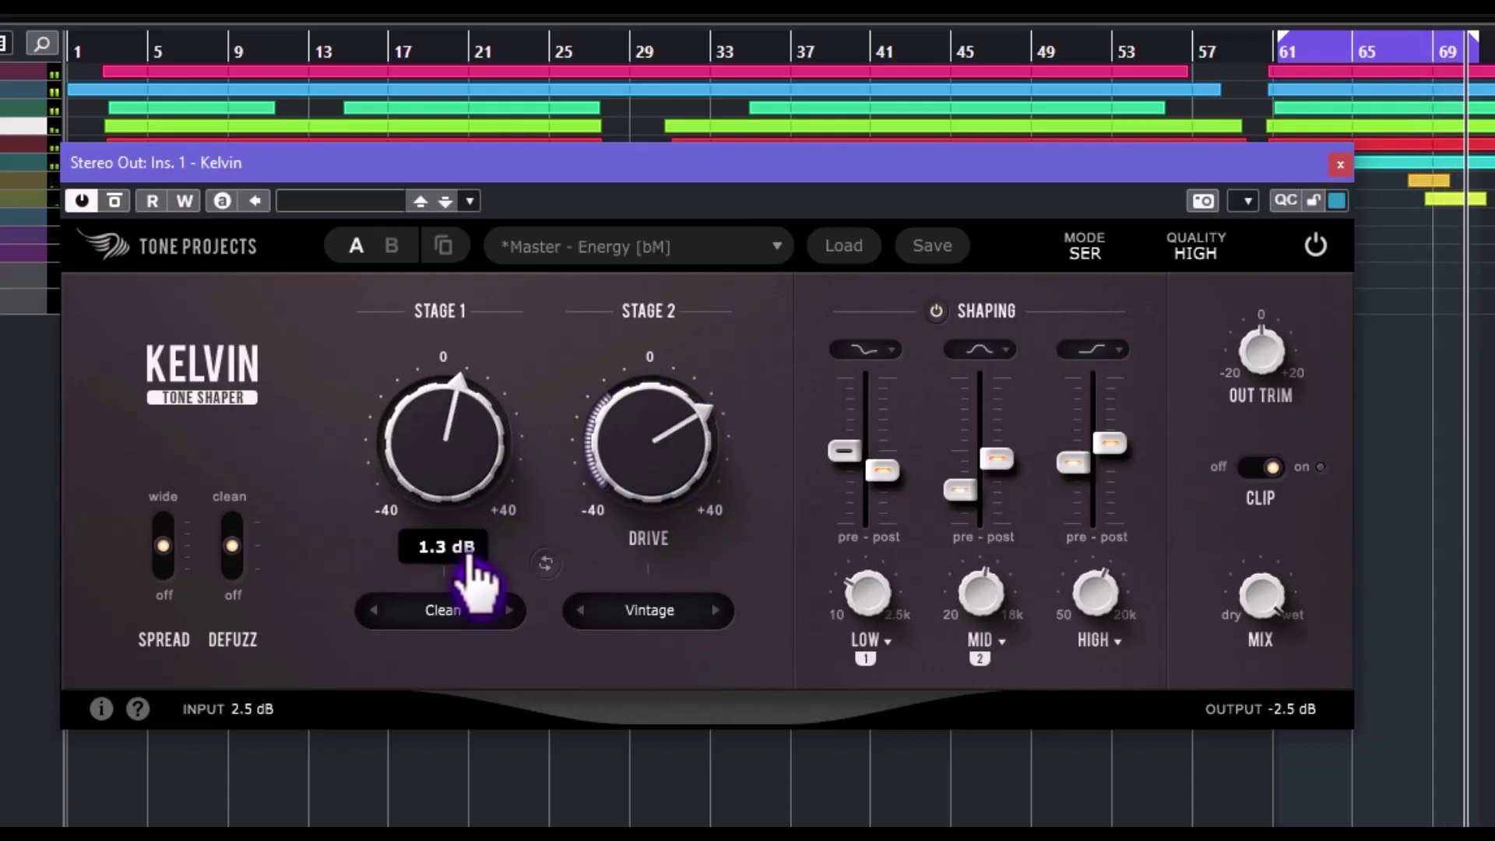
Switch the processing mode to parallel, shift the blend slightly toward Stage 2 and swap the two stages
{"action": "left_click", "coordinate": [1084, 253]}
{"action": "left_click", "coordinate": [1078, 311]}
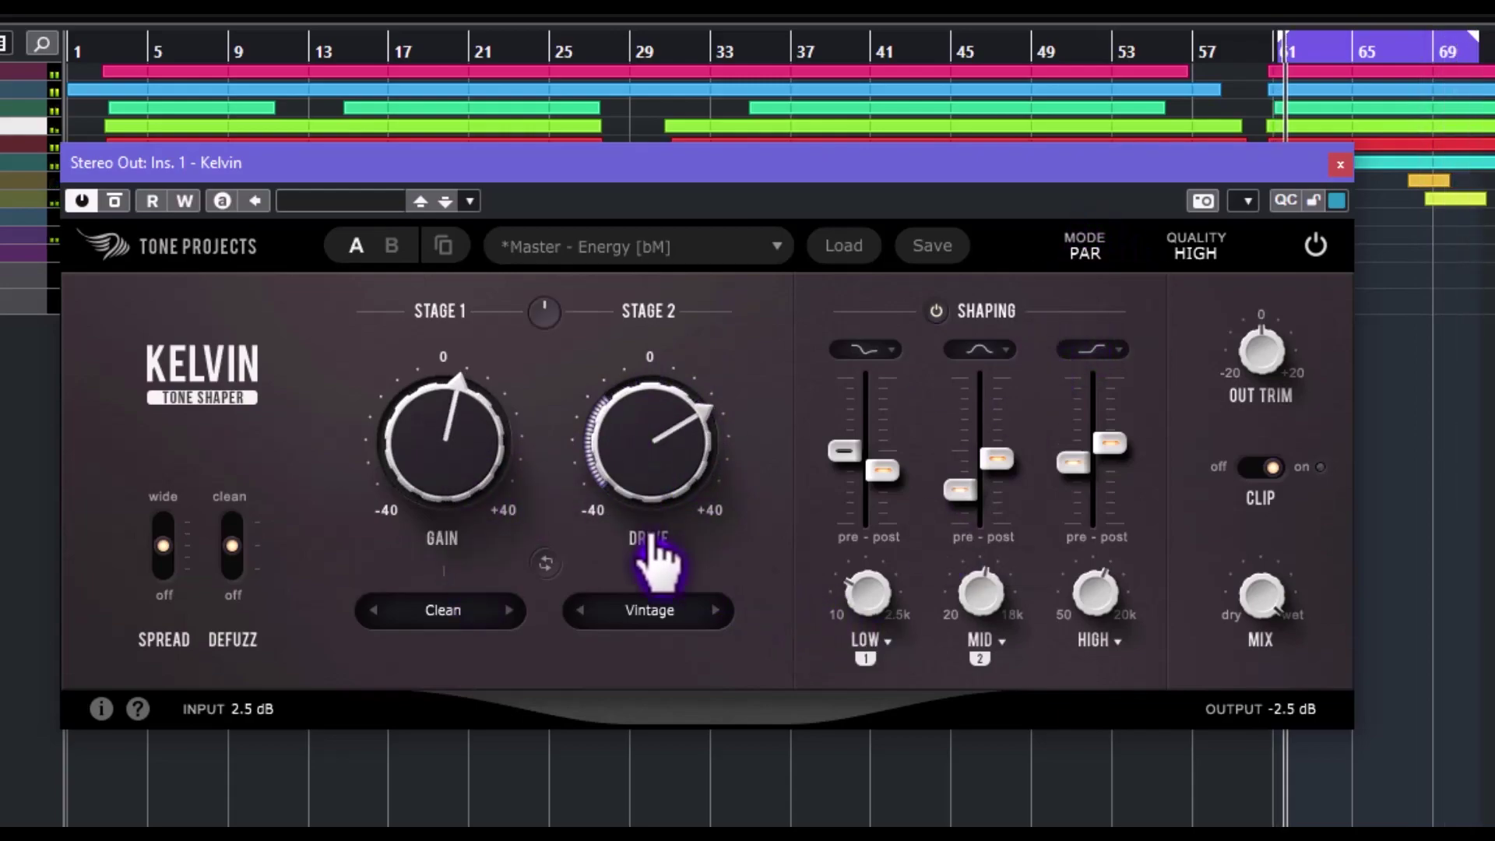
{"action": "left_click_drag", "start_coordinate": [537, 319], "coordinate": [573, 506]}
{"action": "left_click", "coordinate": [545, 561]}
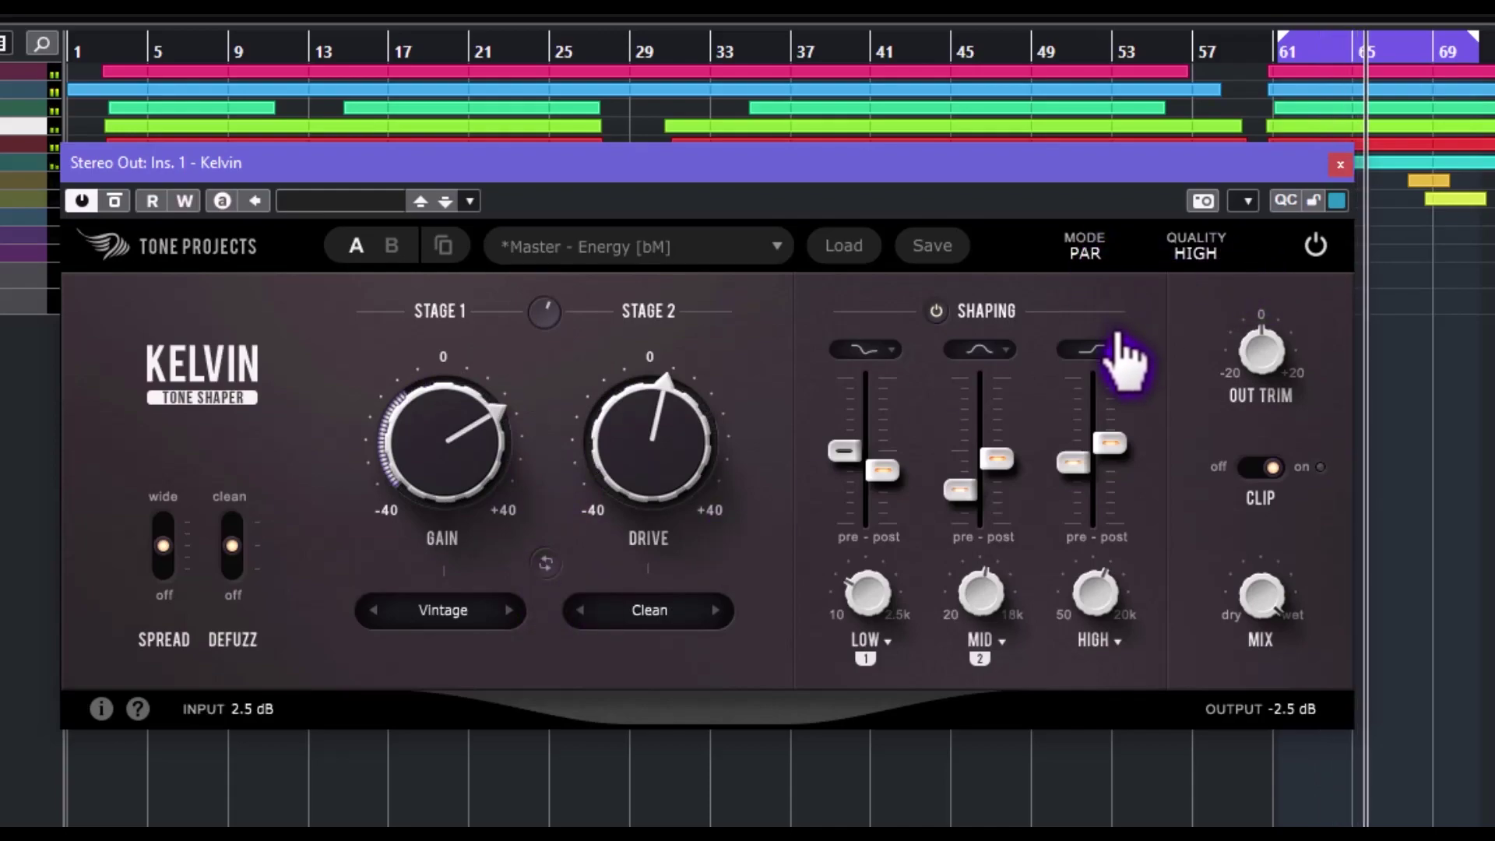
Switch to mid/side mode and rebalance it with less Mid gain, more Side drive and higher low and mid post gains
{"action": "left_click", "coordinate": [1088, 265]}
{"action": "left_click", "coordinate": [1086, 331]}
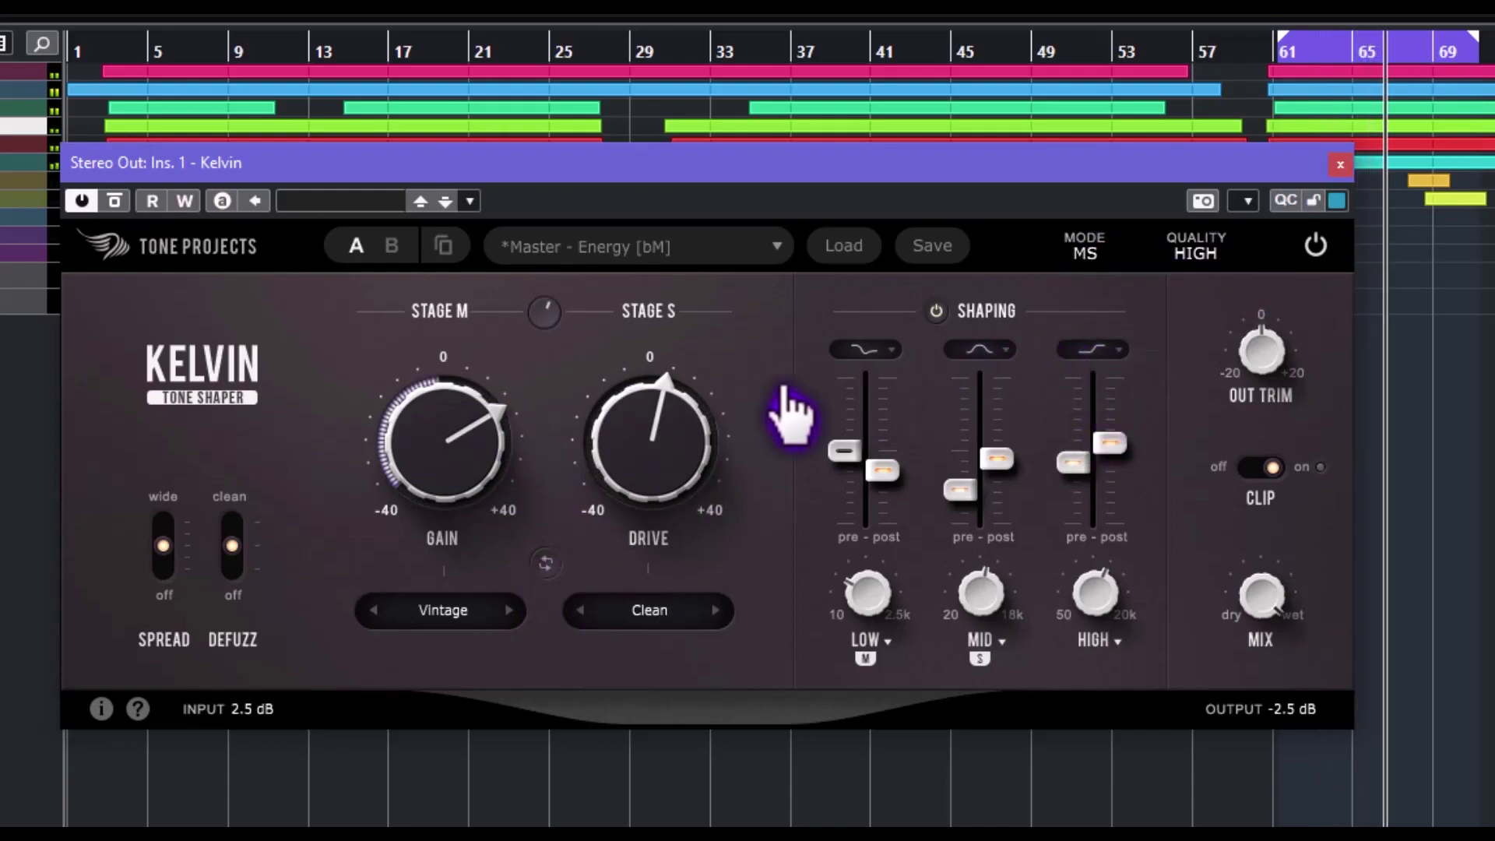
{"action": "left_click_drag", "start_coordinate": [468, 507], "coordinate": [452, 549]}
{"action": "mouse_move", "coordinate": [701, 381]}
{"action": "left_mouse_down"}
{"action": "mouse_move", "coordinate": [711, 210]}
{"action": "mouse_move", "coordinate": [667, 747]}
{"action": "mouse_move", "coordinate": [677, 781]}
{"action": "mouse_move", "coordinate": [711, 374]}
{"action": "left_mouse_up"}
{"action": "left_click_drag", "start_coordinate": [882, 470], "coordinate": [911, 358]}
{"action": "left_click_drag", "start_coordinate": [996, 458], "coordinate": [1004, 425]}
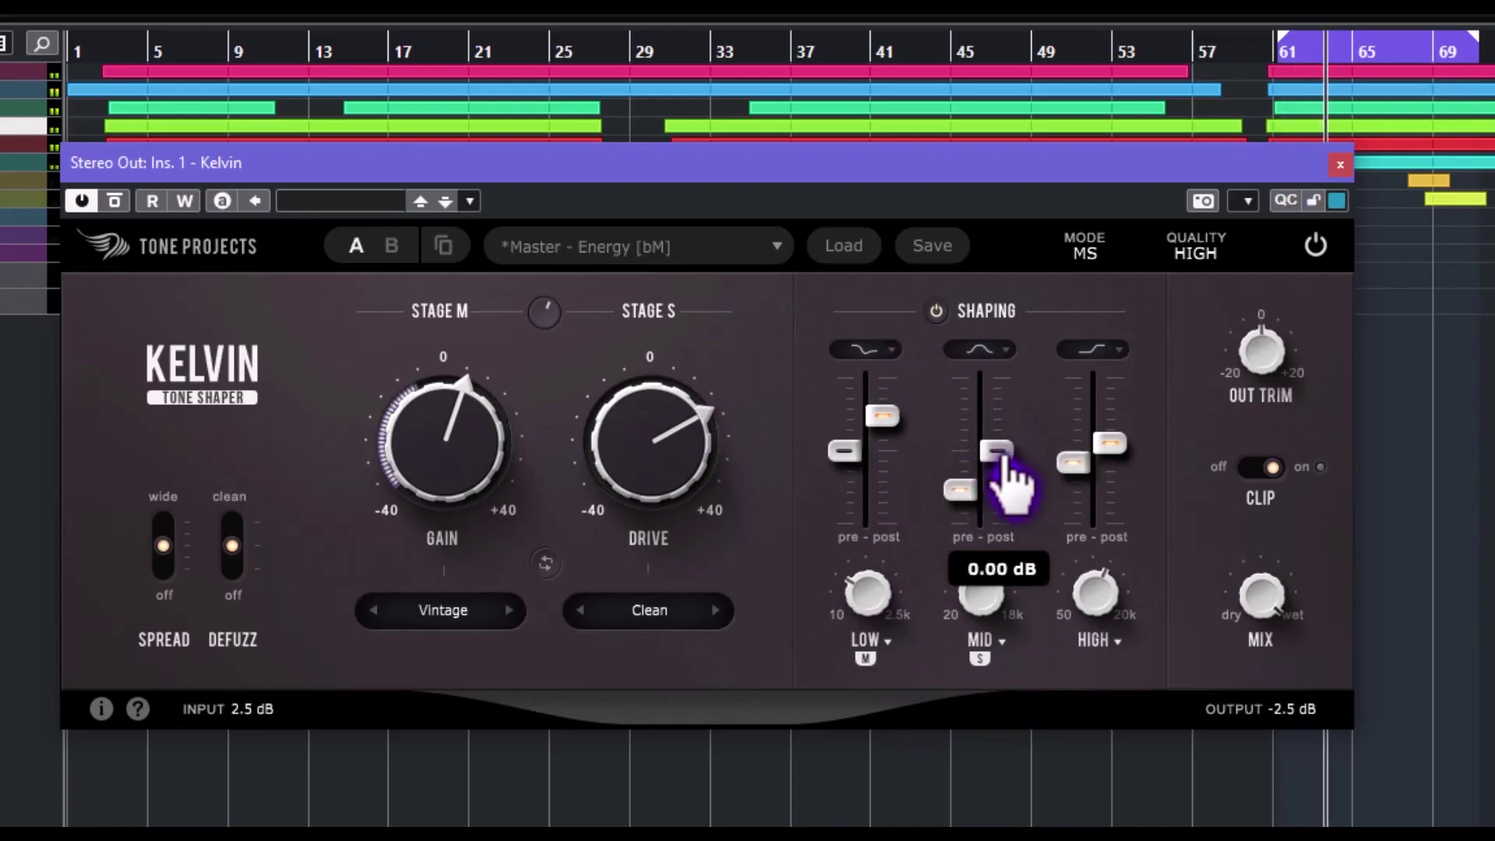
Audition the mastering presets Fairy Dust, Parallel Dimension, Parallel Power, Punchy and Rounded in turn, ending on Master - Scooped [bM]
{"action": "left_click", "coordinate": [752, 246]}
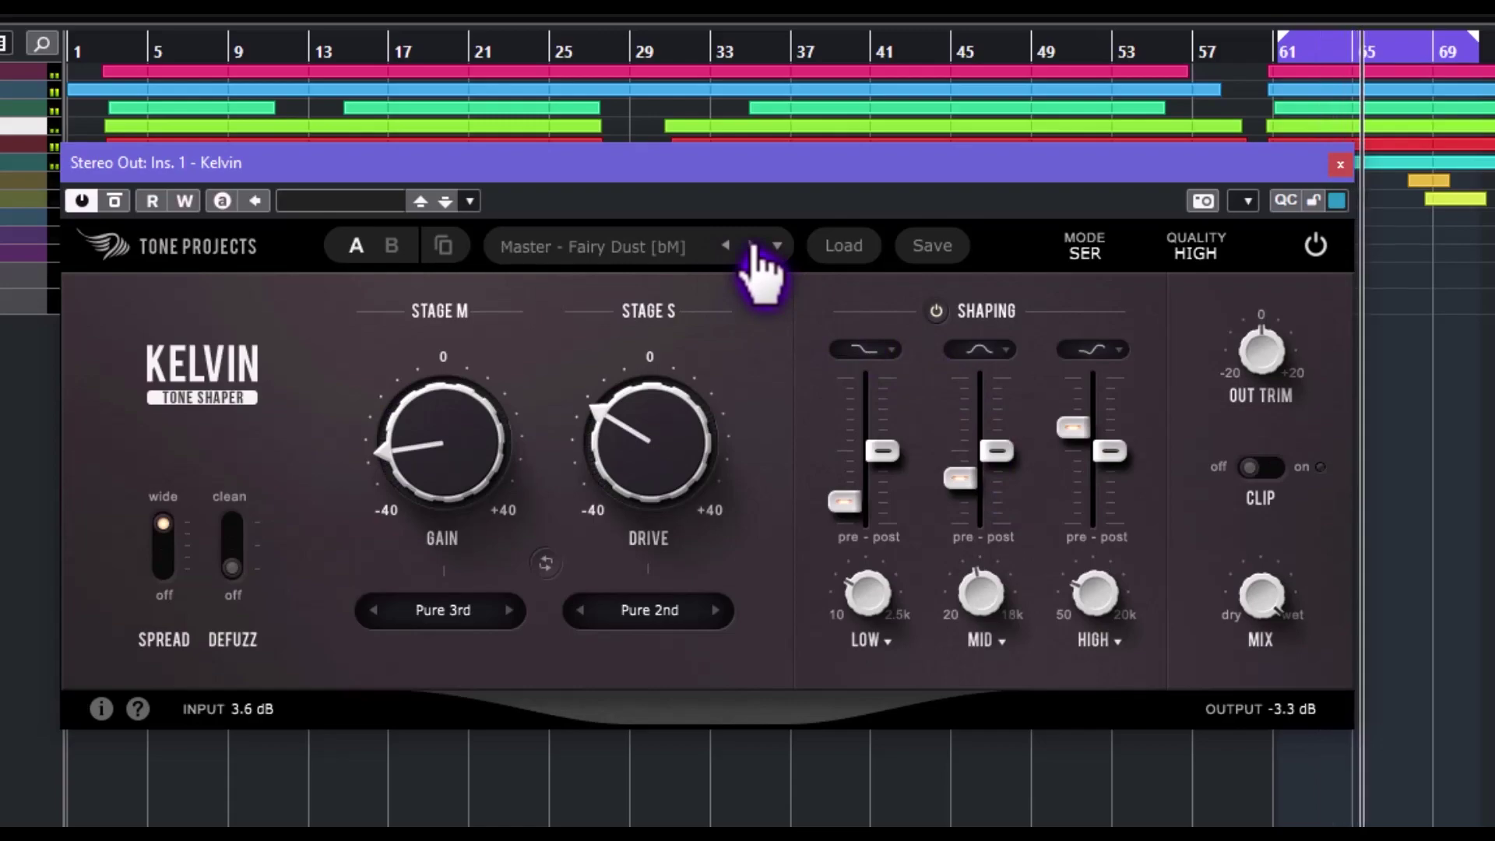
{"action": "left_click", "coordinate": [752, 246]}
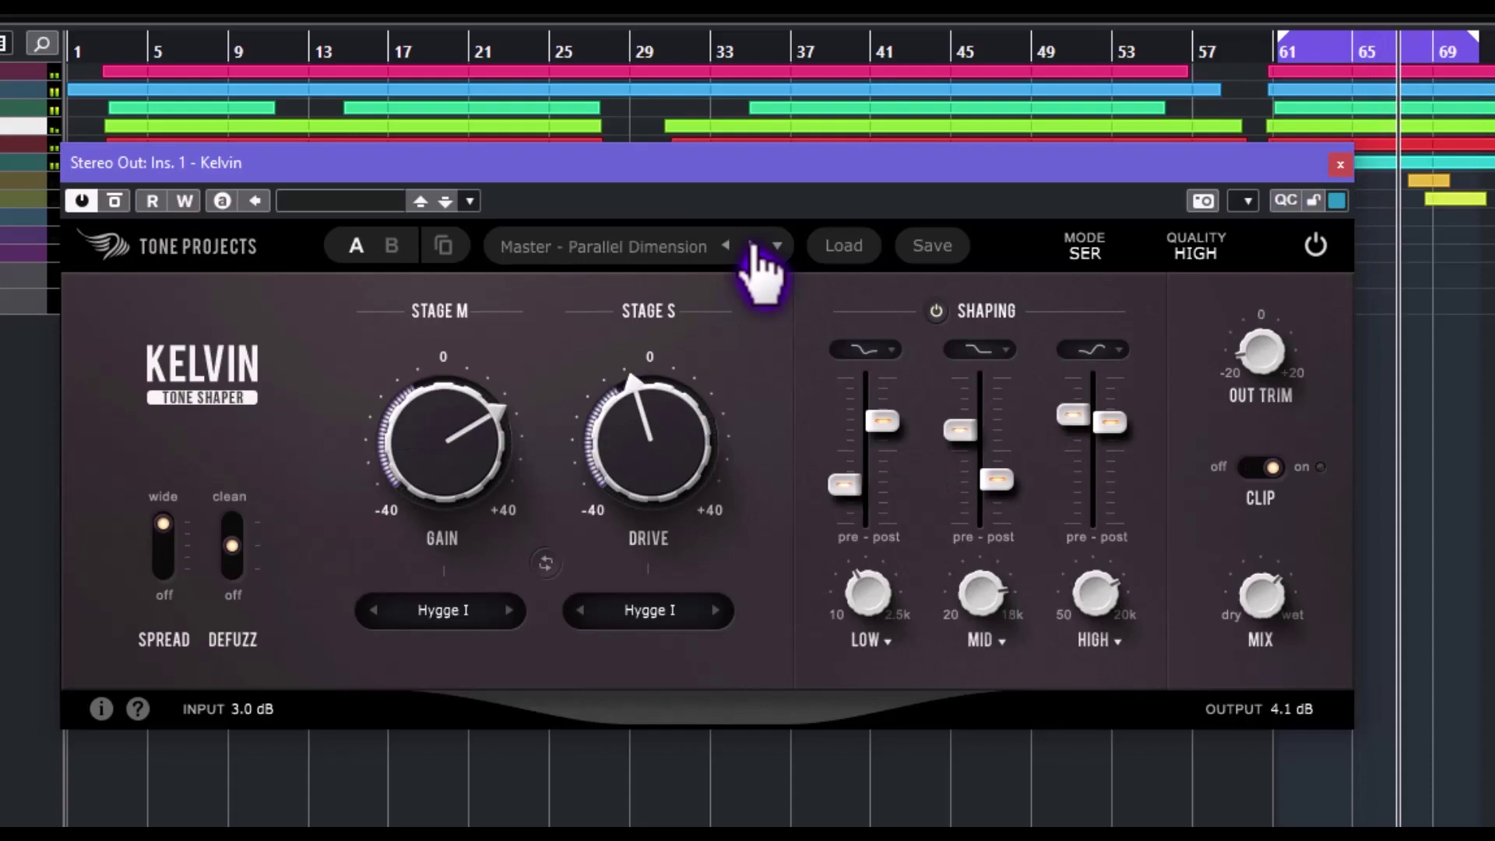
{"action": "left_click", "coordinate": [752, 246]}
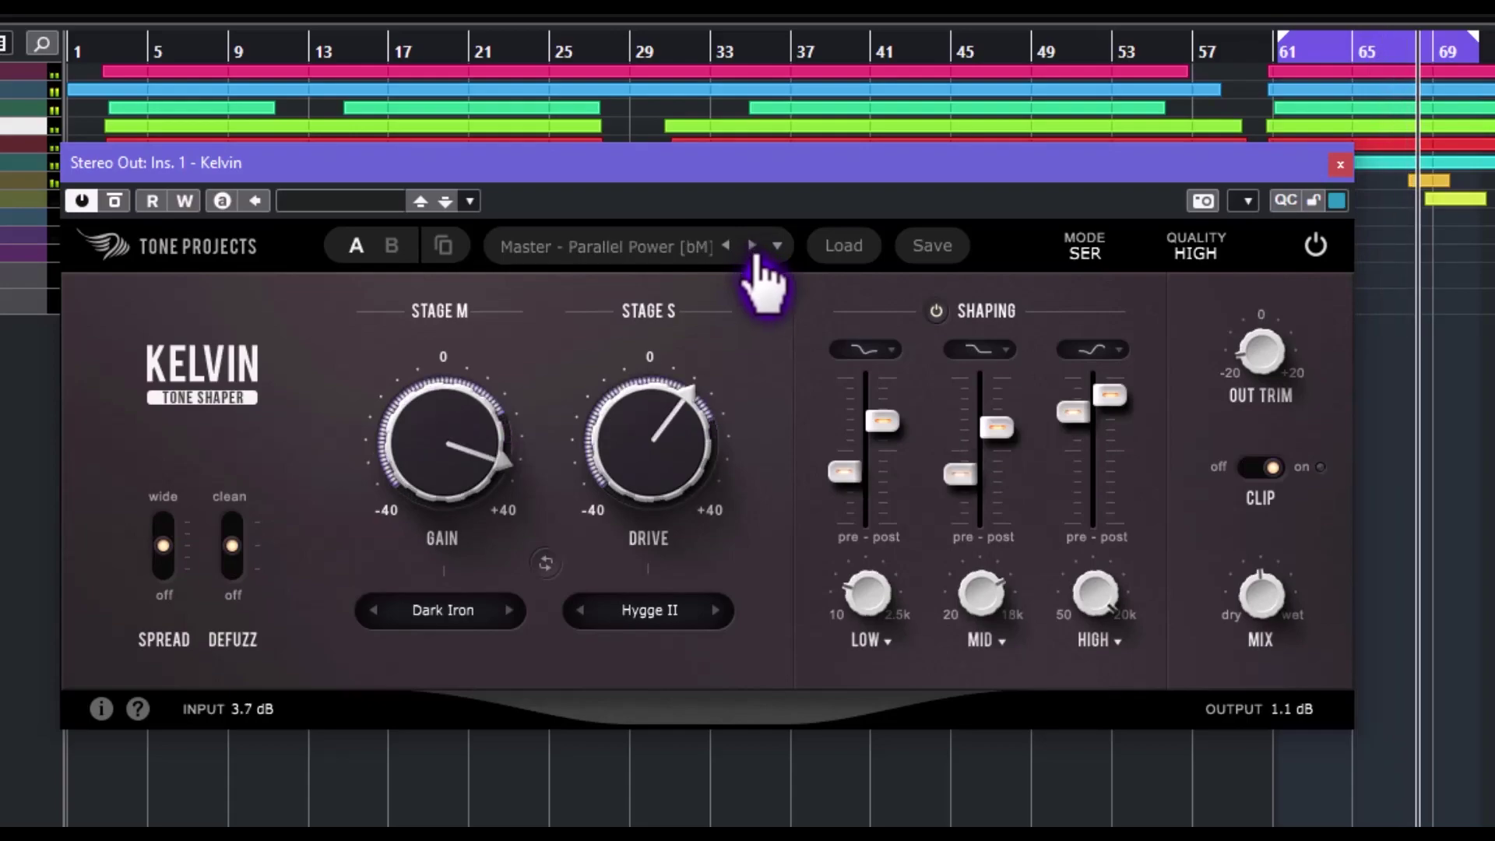
{"action": "left_click", "coordinate": [752, 248]}
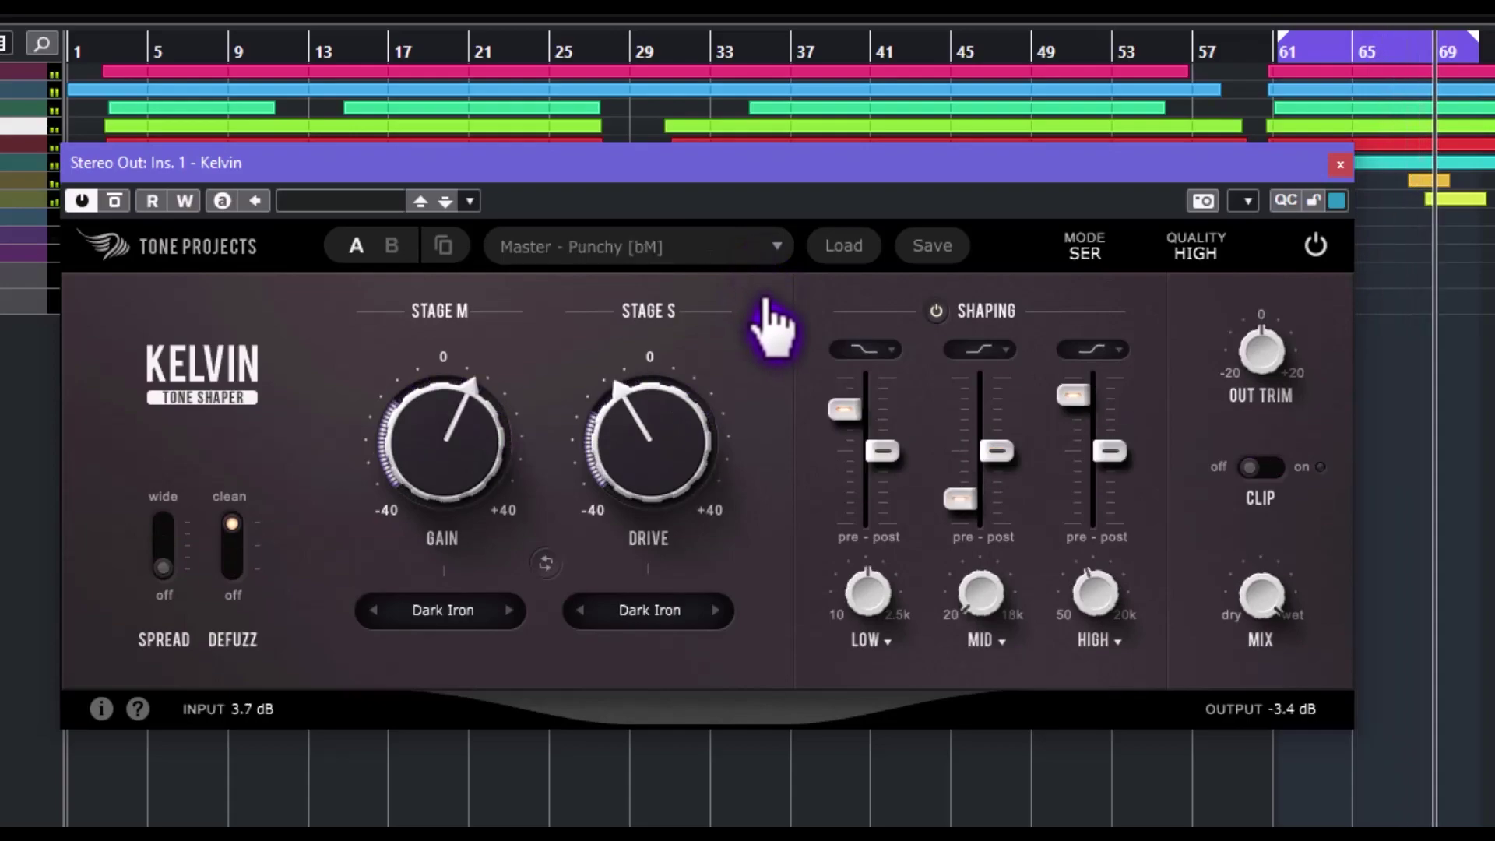
{"action": "left_click", "coordinate": [752, 246]}
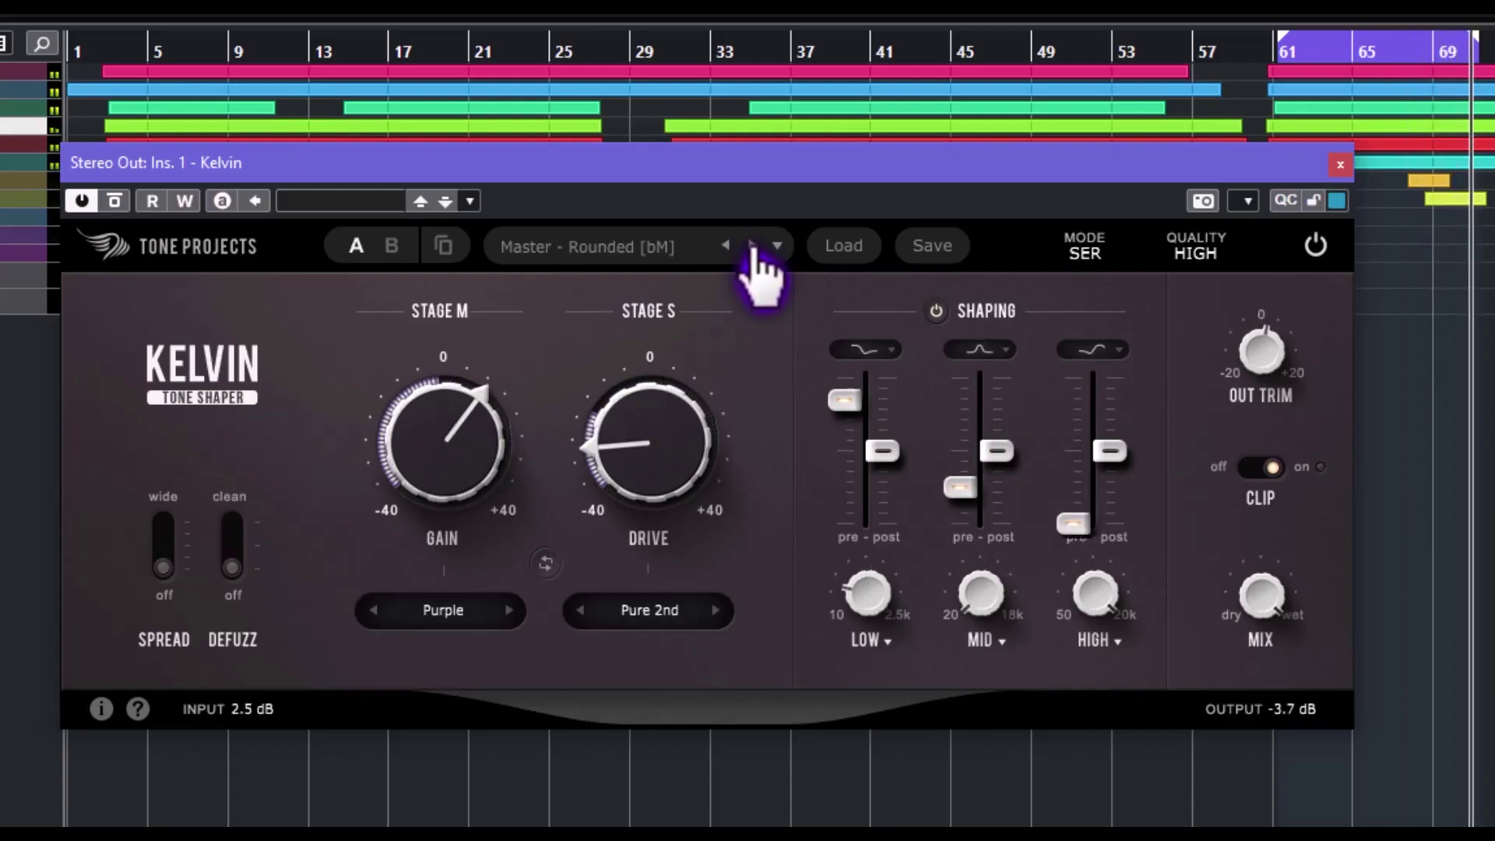
{"action": "left_click", "coordinate": [752, 247]}
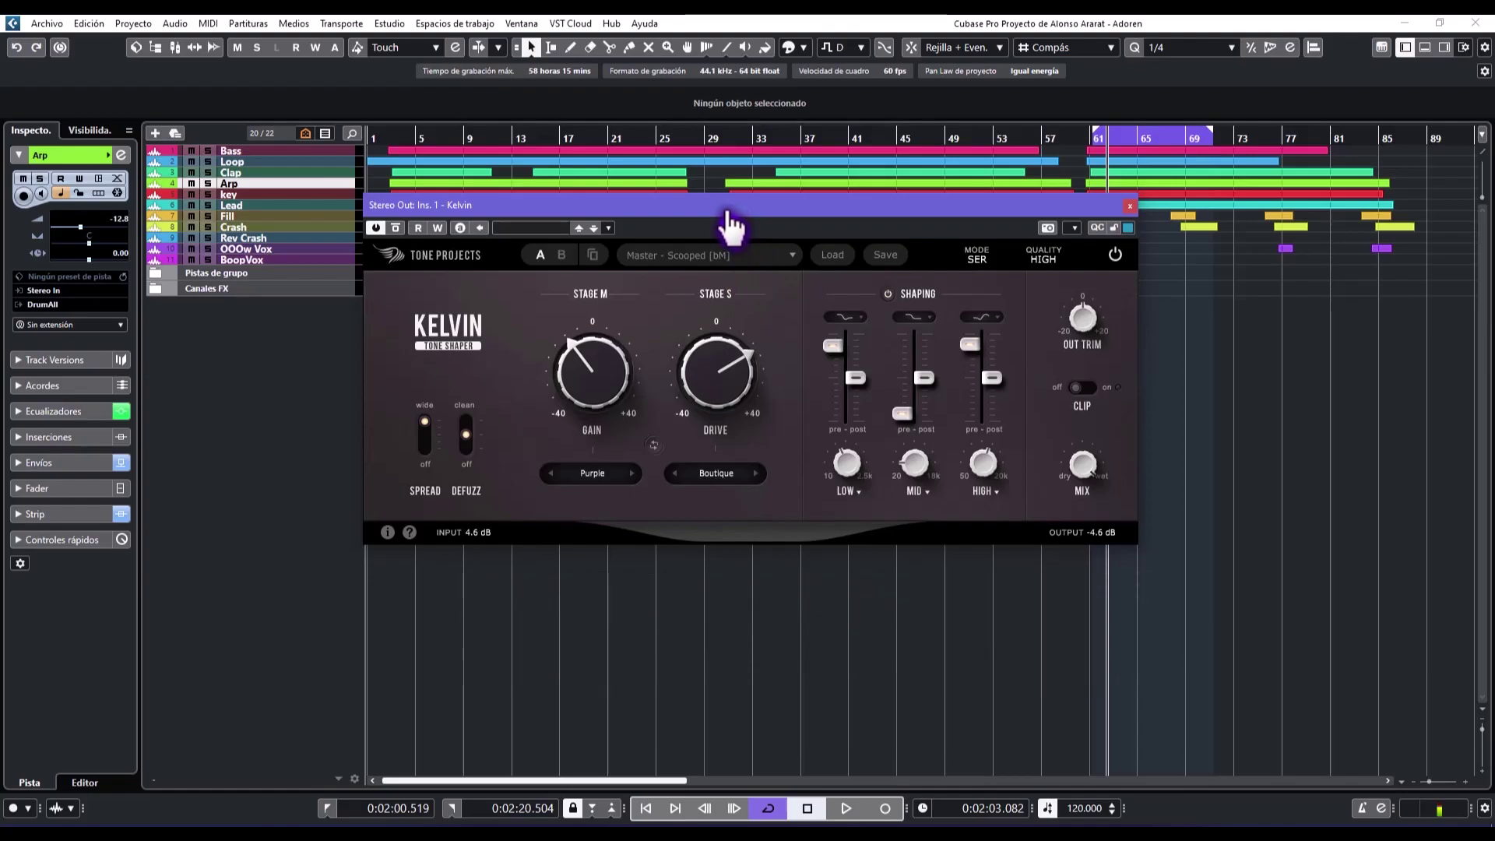
Examine the realtime and offline quality options, keeping the quality at High
{"action": "left_click", "coordinate": [1044, 256]}
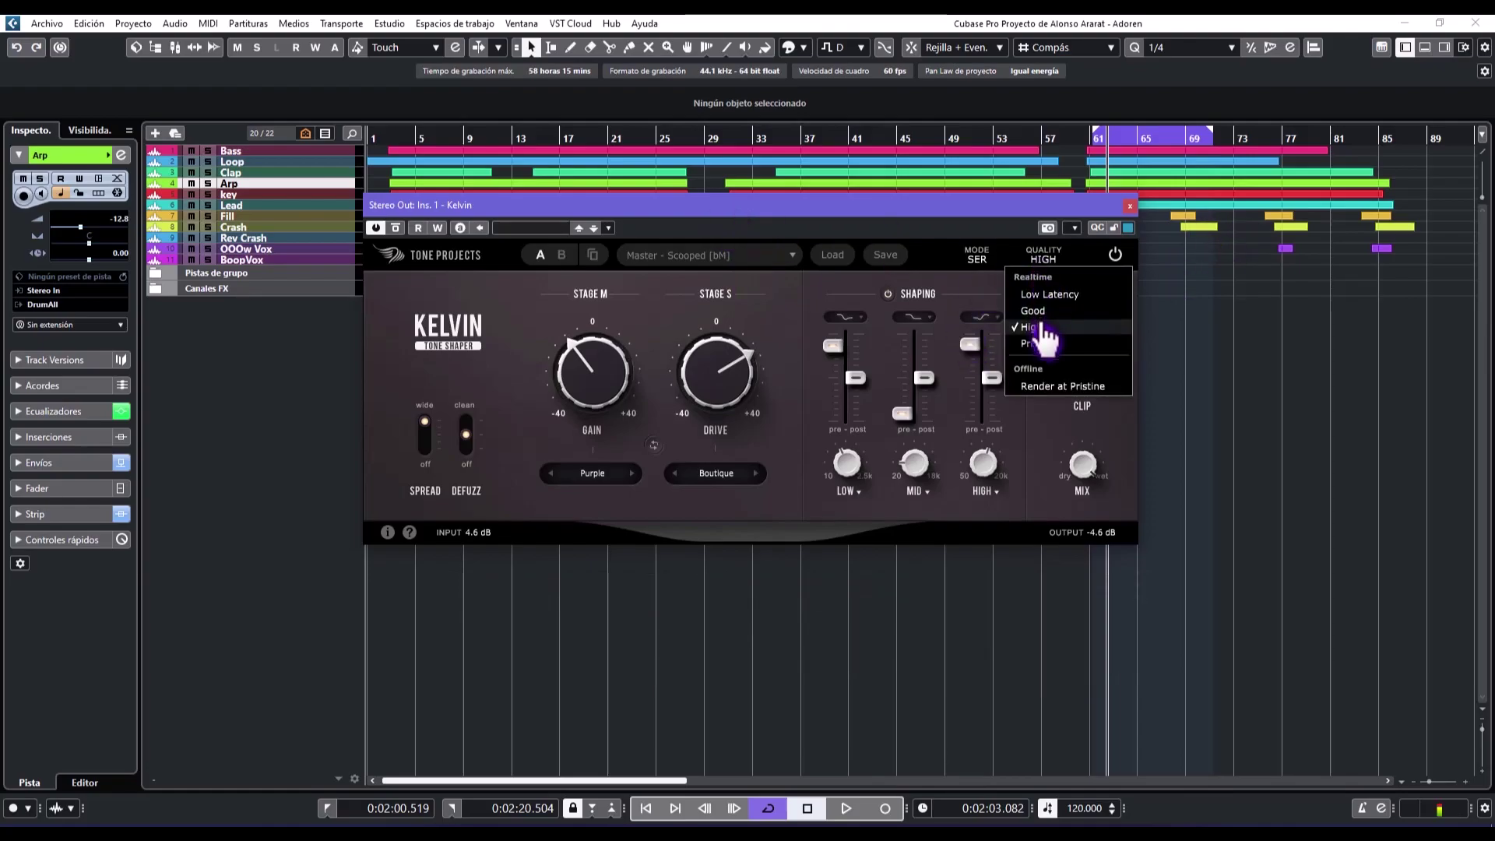
{"action": "left_click", "coordinate": [1005, 222]}
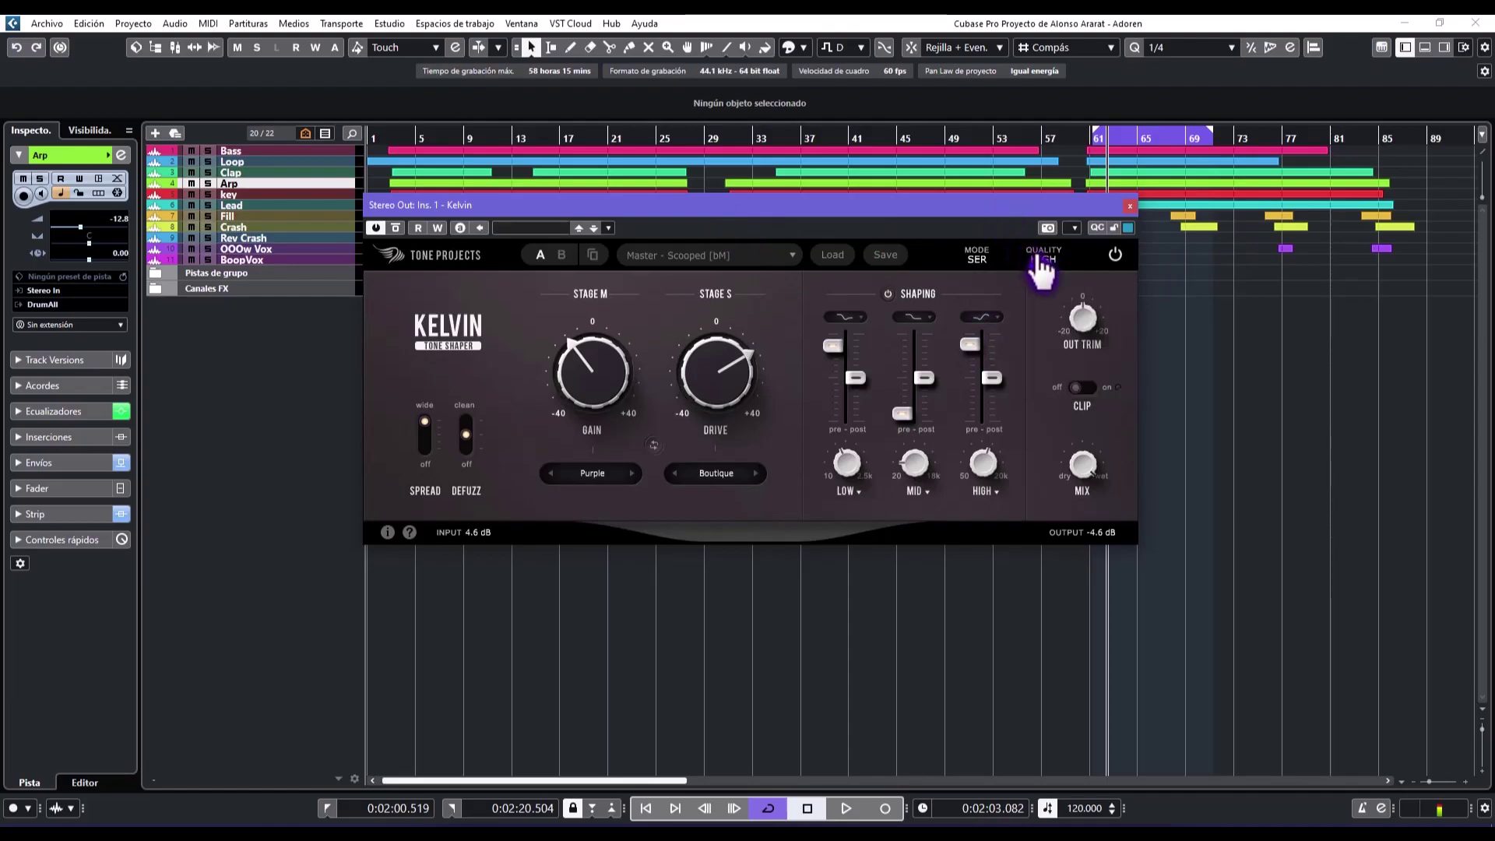
{"action": "left_click", "coordinate": [1044, 262]}
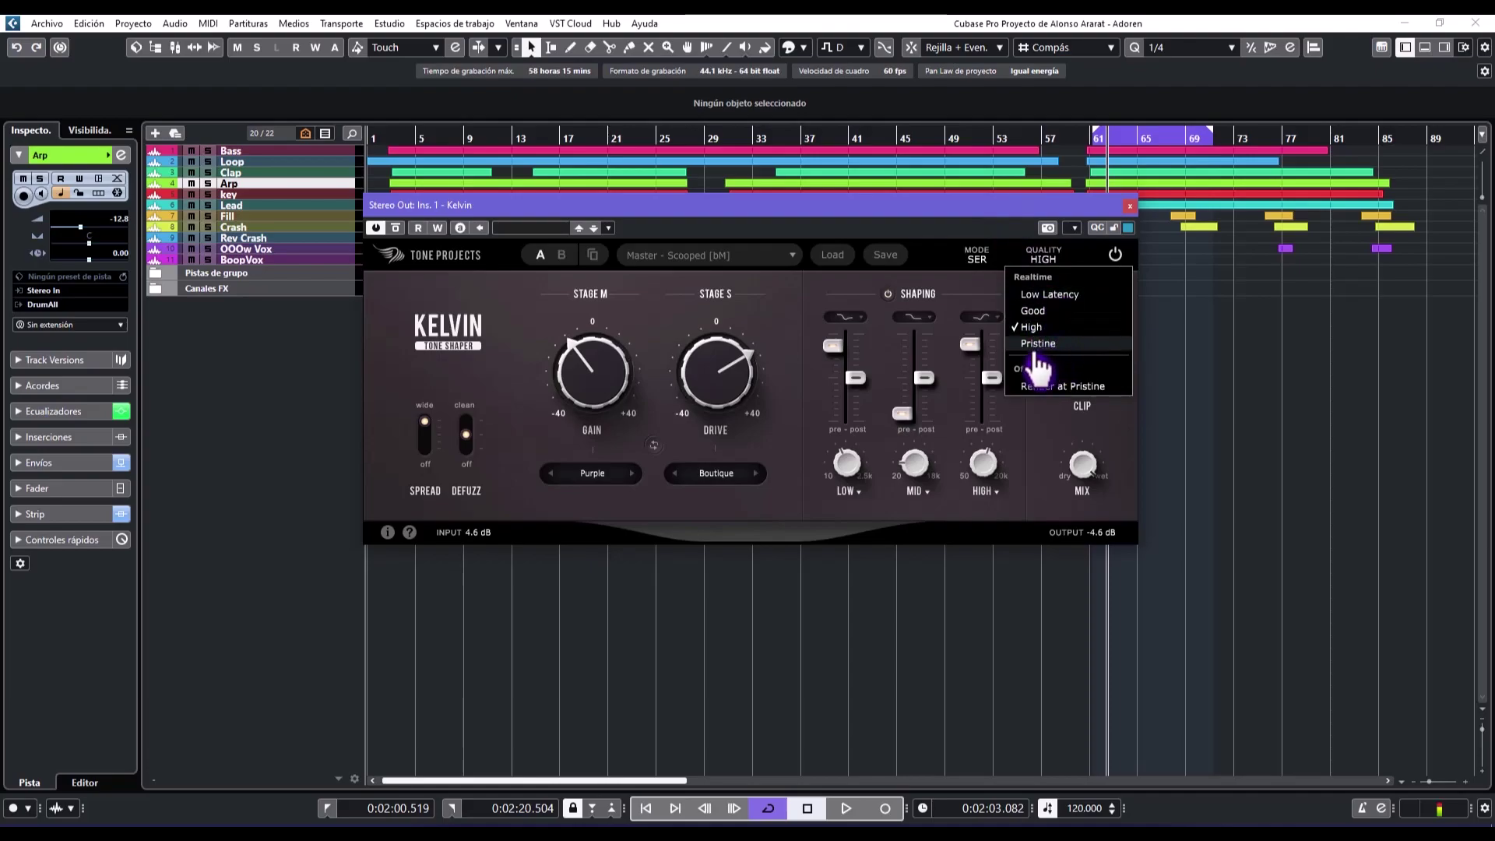
{"action": "left_click", "coordinate": [963, 223]}
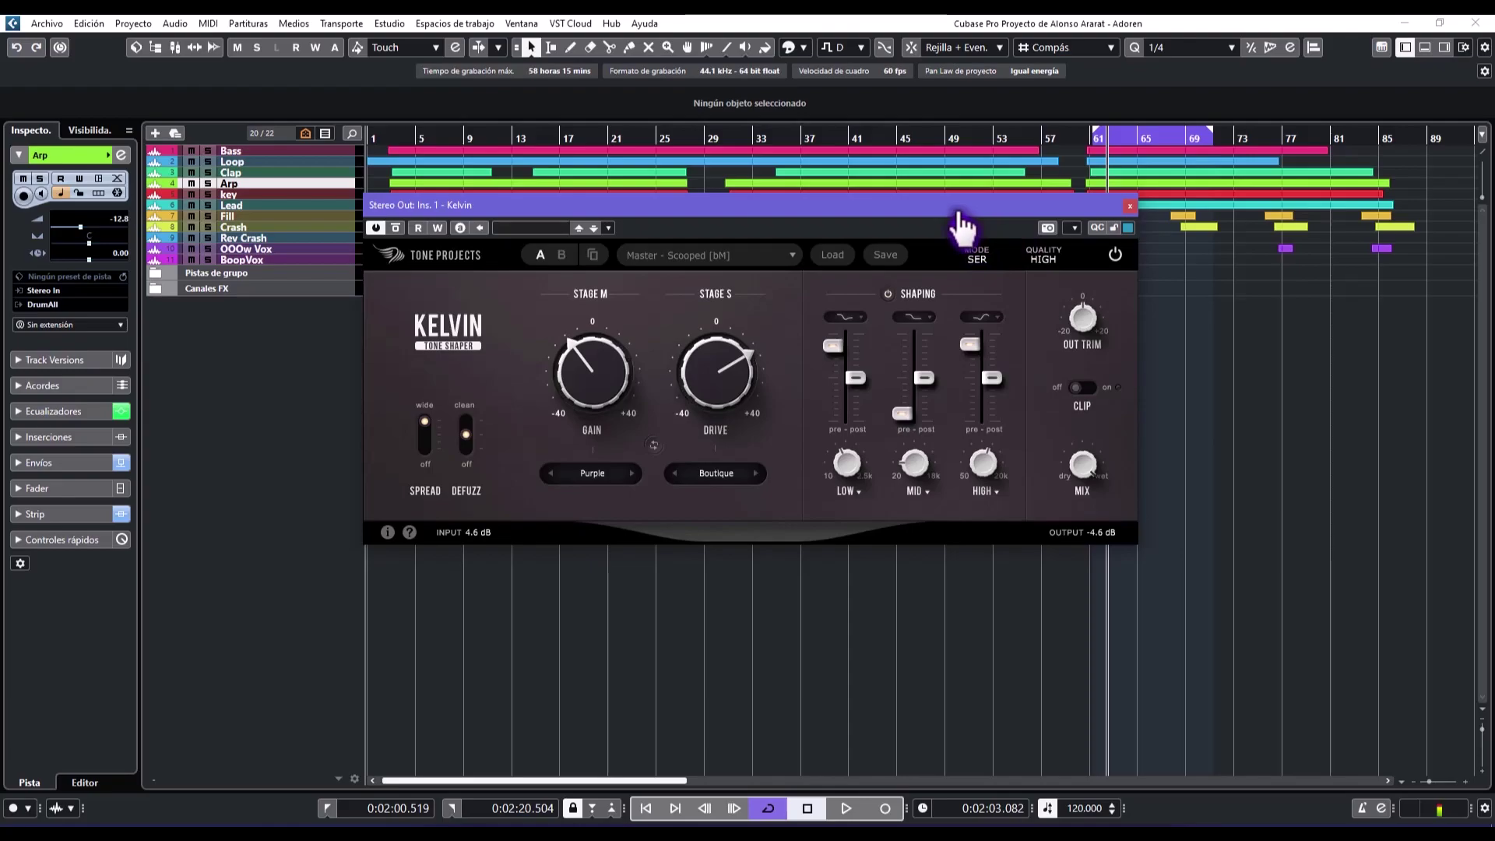
{"action": "left_click", "coordinate": [1042, 259]}
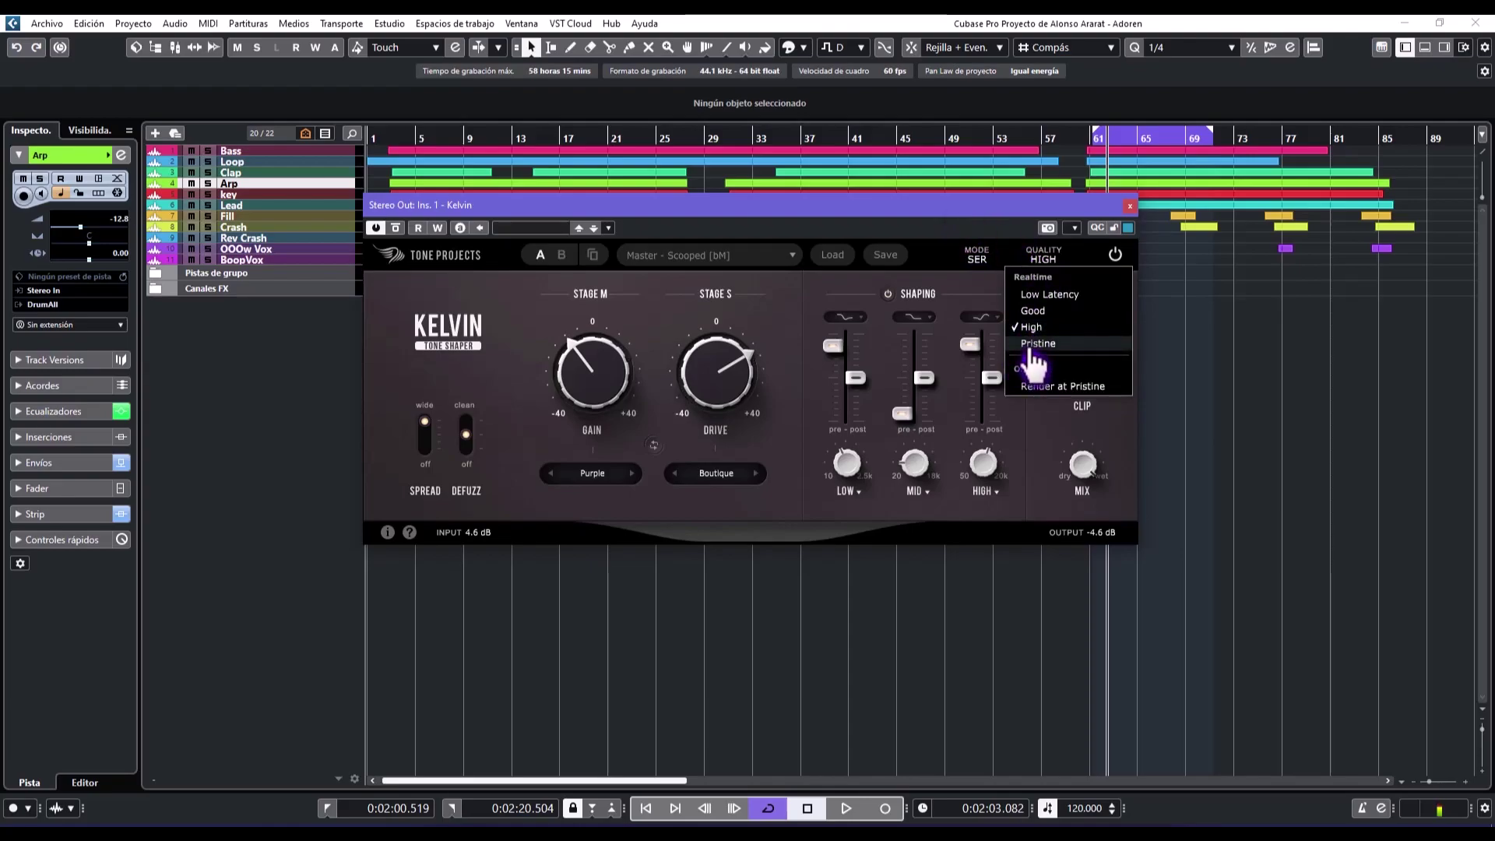
{"action": "left_click", "coordinate": [1002, 259]}
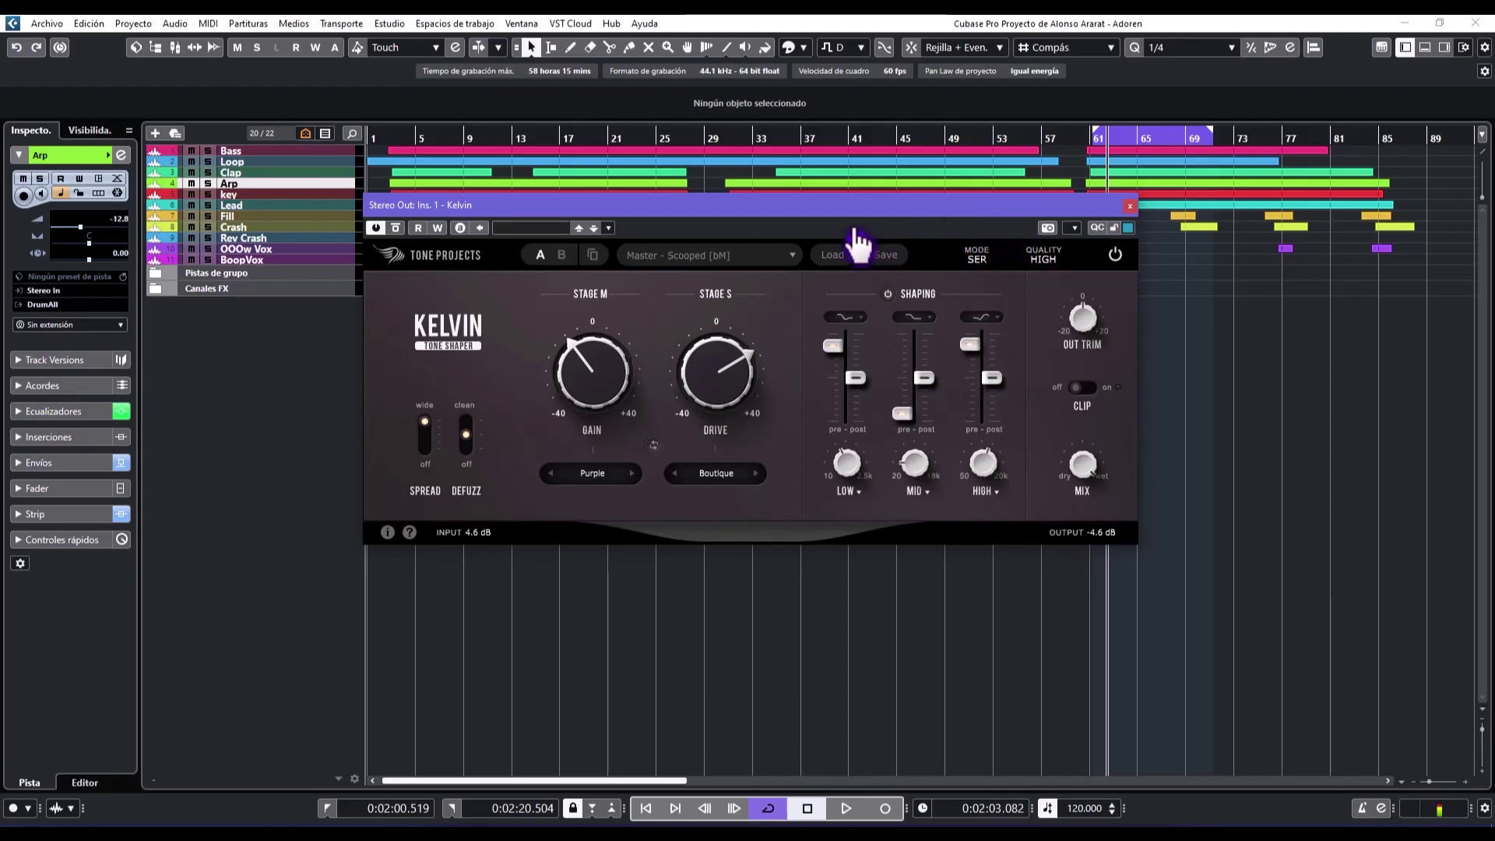